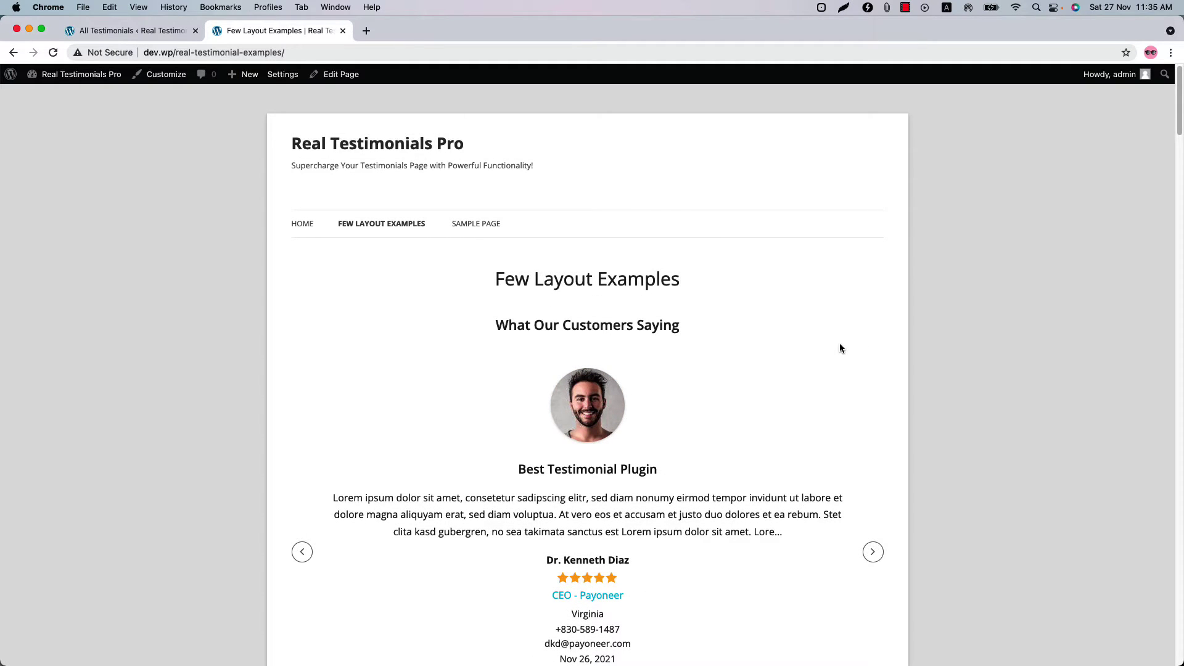
- Advance the customer slider to the fourth testimonial, then open and close its popup
scroll(926, 443, down, 3)
click(873, 447)
scroll(763, 434, down, 10)
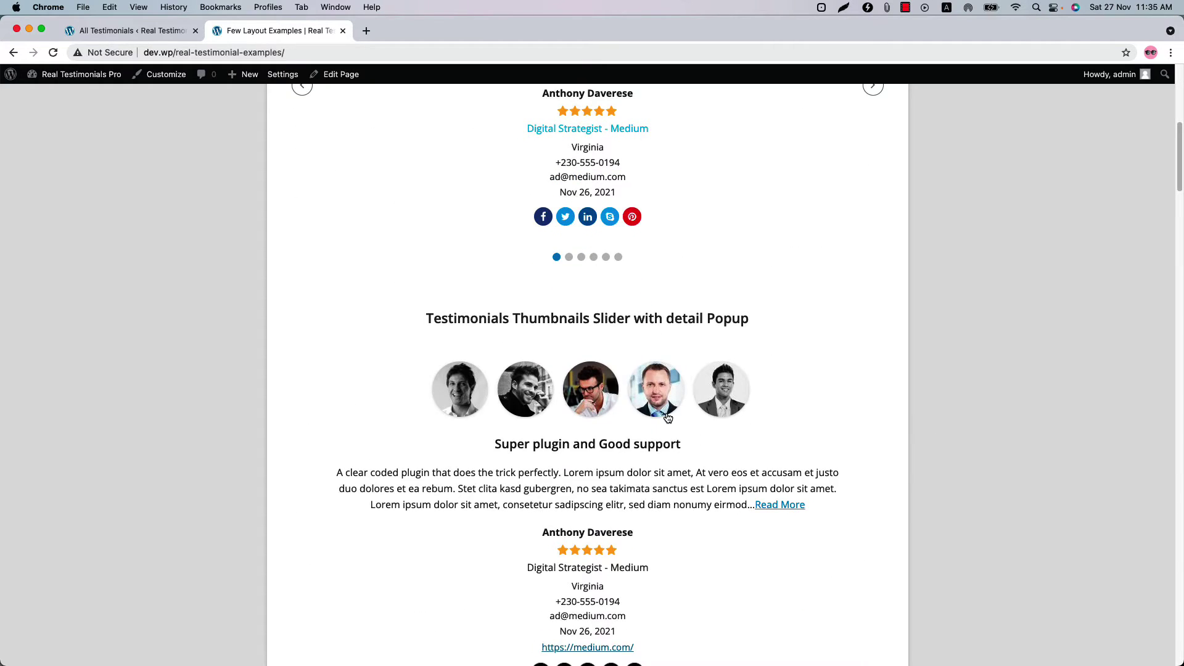
click(667, 418)
click(797, 506)
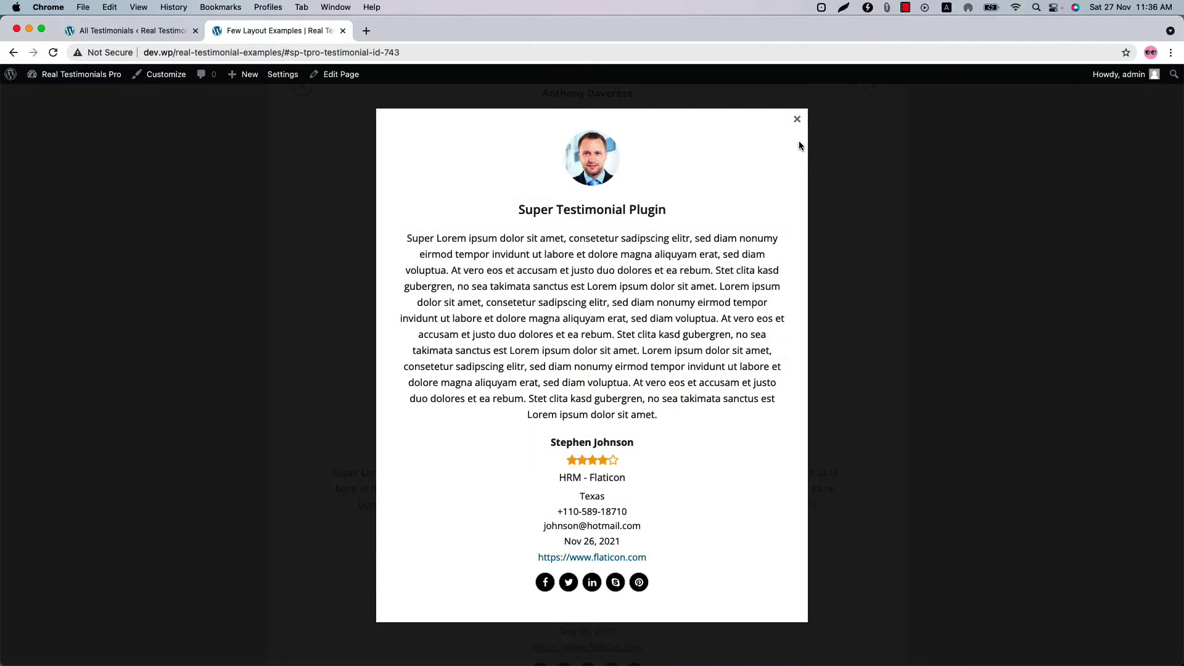
click(796, 119)
- Expand the first masonry card's full text, then collapse it back to an excerpt
scroll(734, 416, down, 15)
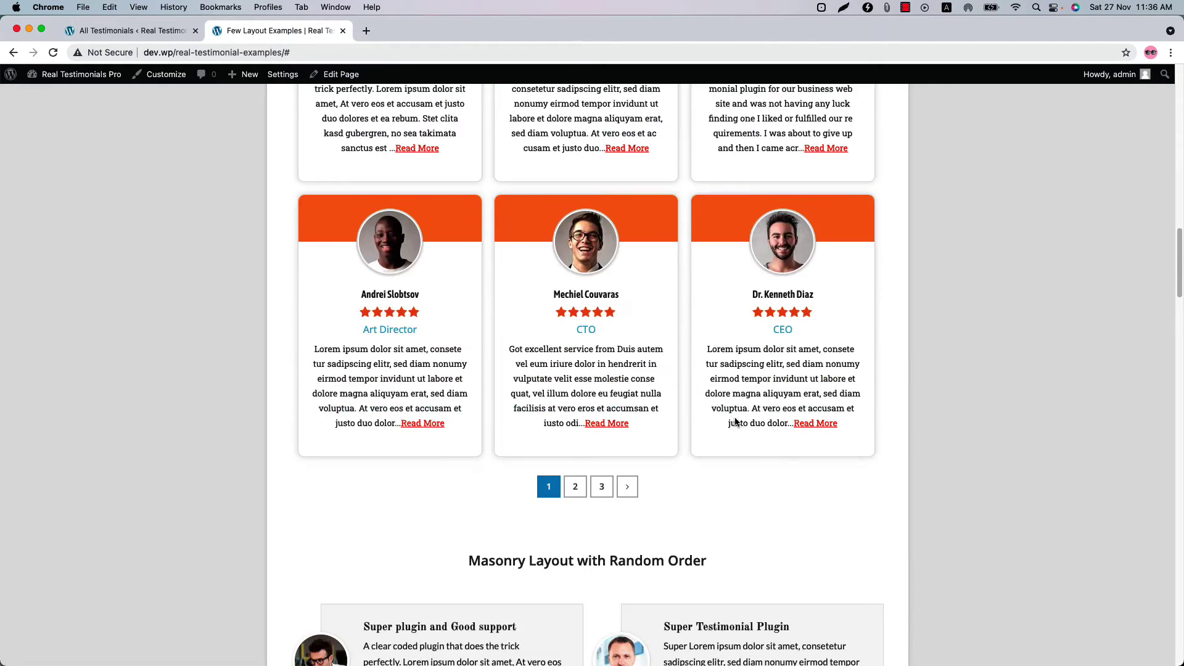
scroll(735, 422, down, 12)
click(535, 222)
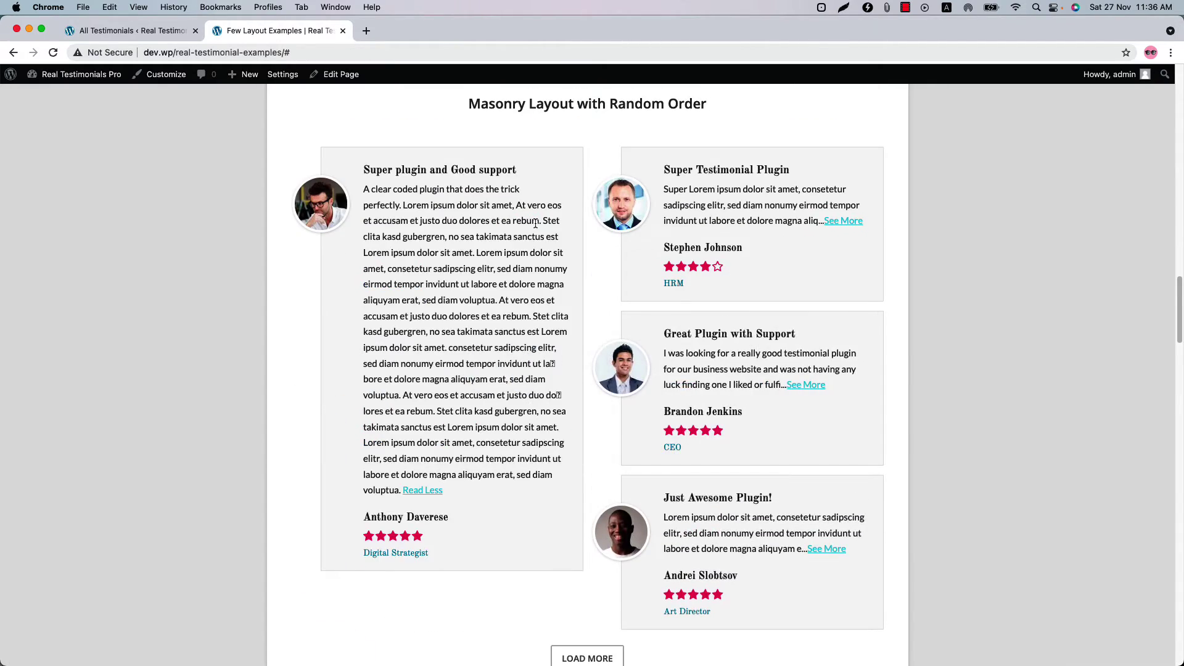
click(438, 490)
- Filter the isotope cards by Supporters, Teachers and Students, then show All again
scroll(590, 474, down, 8)
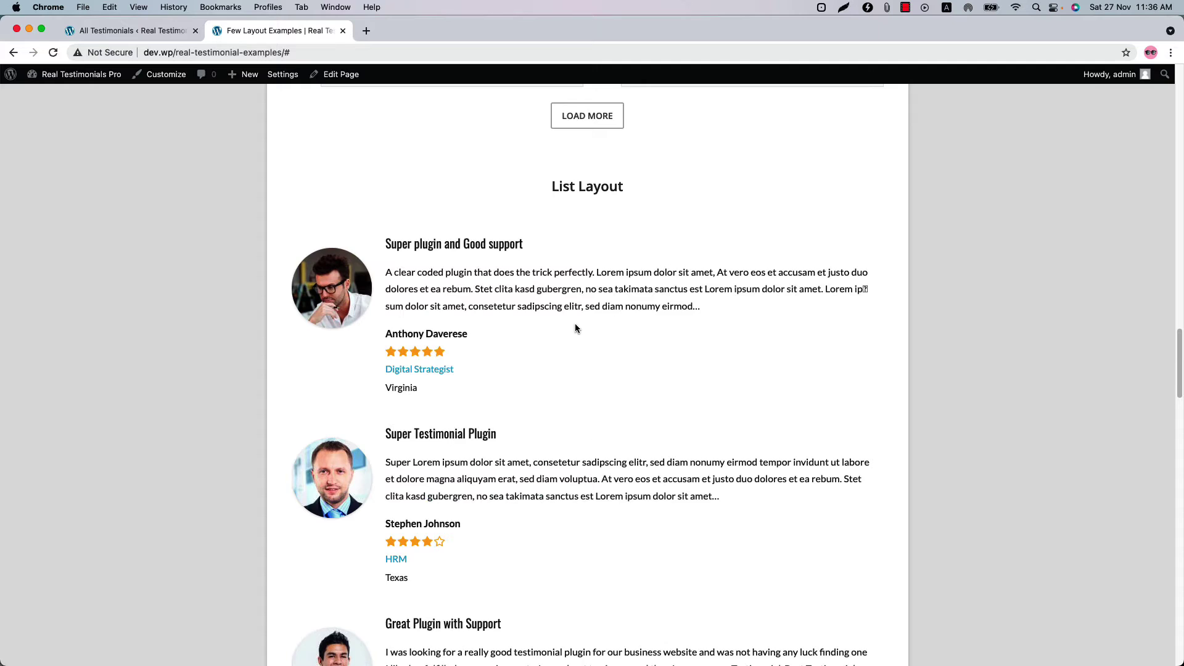
scroll(574, 369, down, 12)
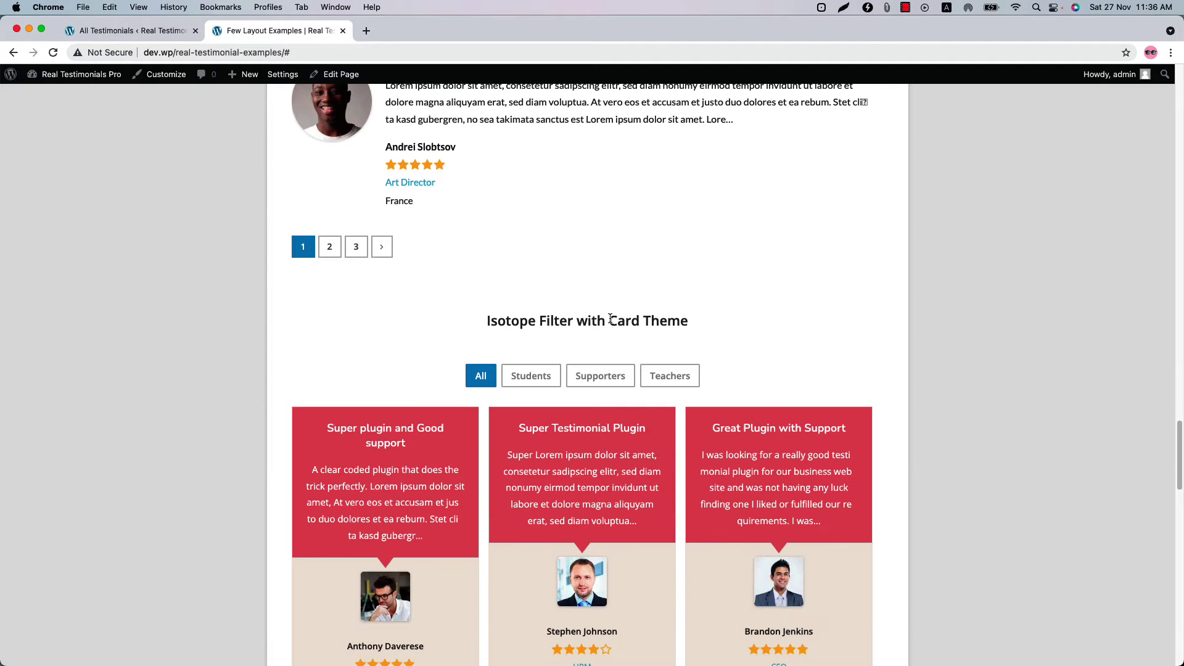
click(609, 387)
click(672, 381)
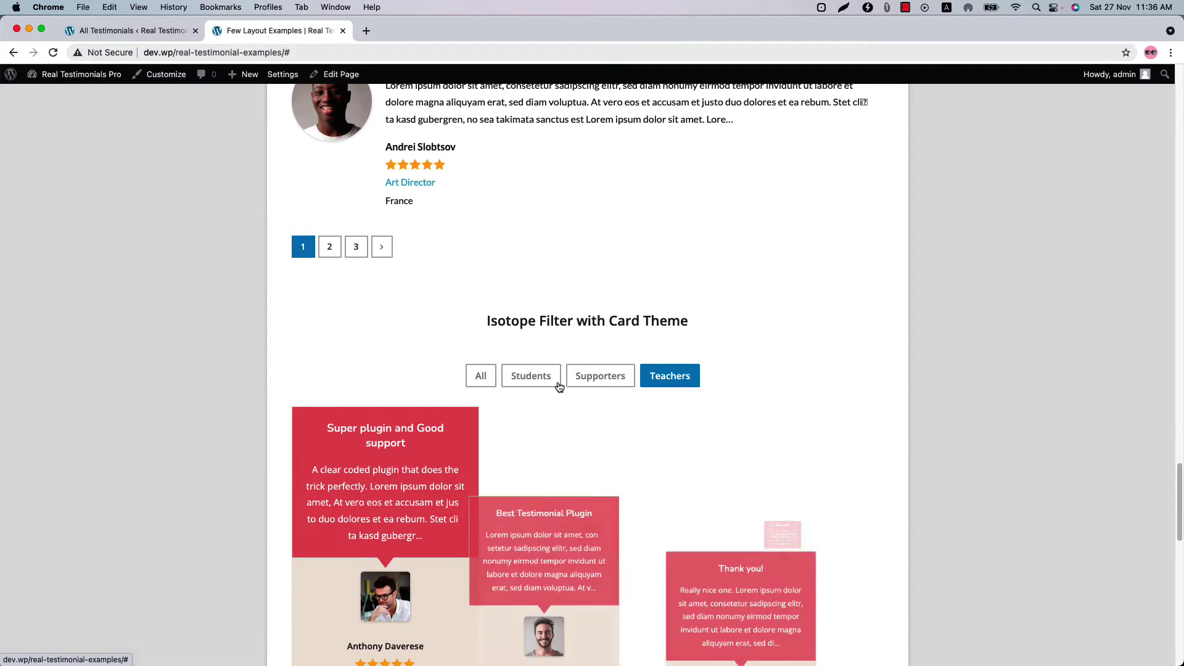
click(552, 383)
click(487, 378)
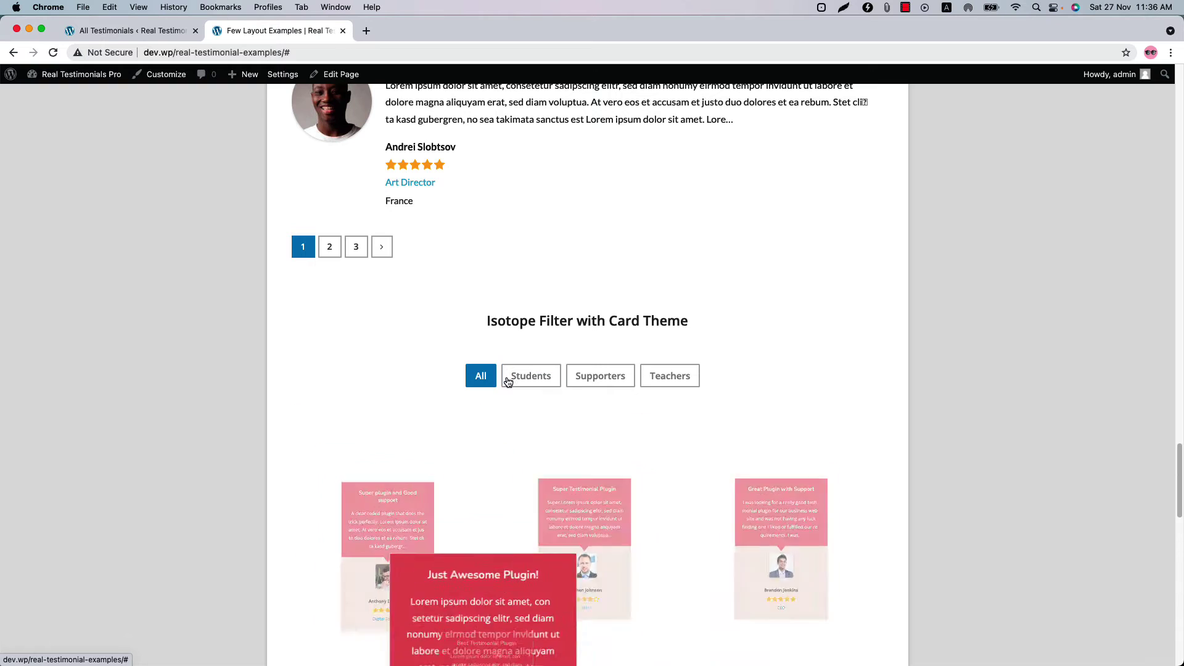
- Scroll past the submission form and return to the admin Dashboard tab
scroll(742, 394, down, 12)
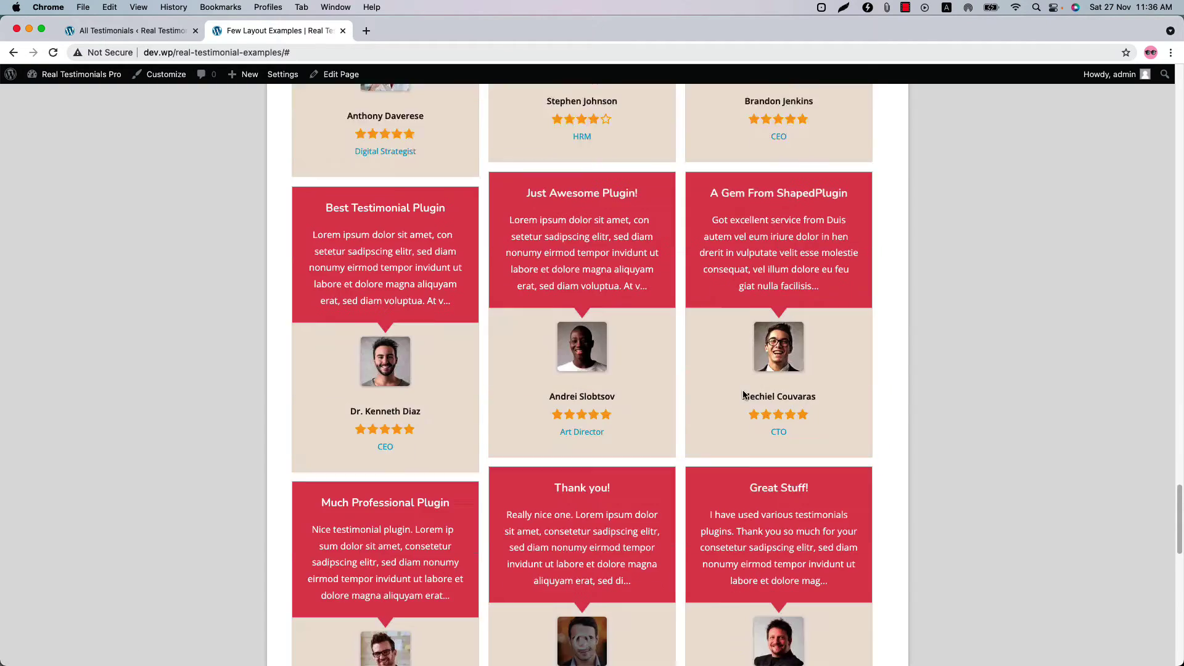
scroll(743, 395, down, 8)
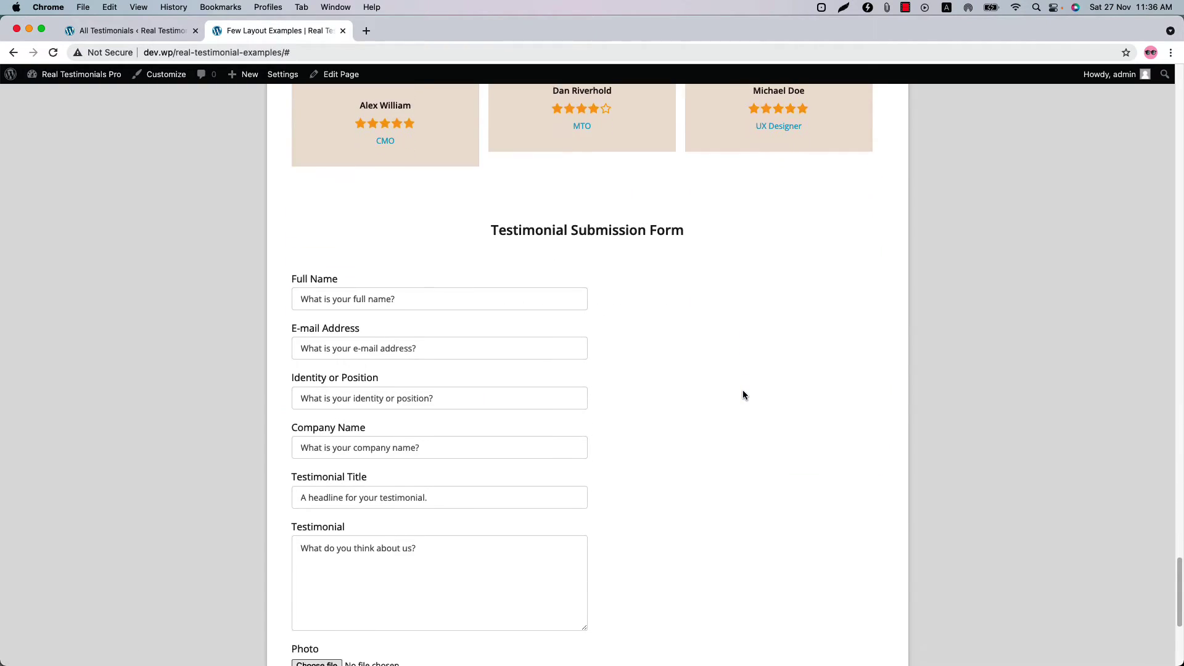
click(156, 34)
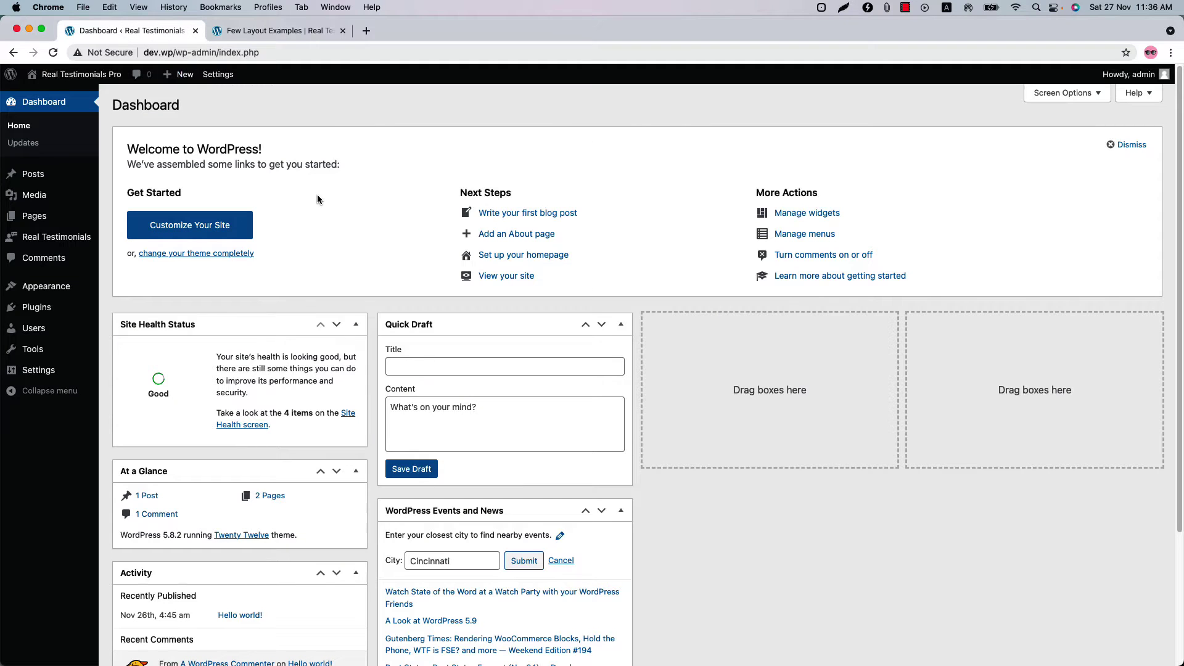
- Start a new testimonial titled 'Excellent Plugin'
mouse_move(50, 241)
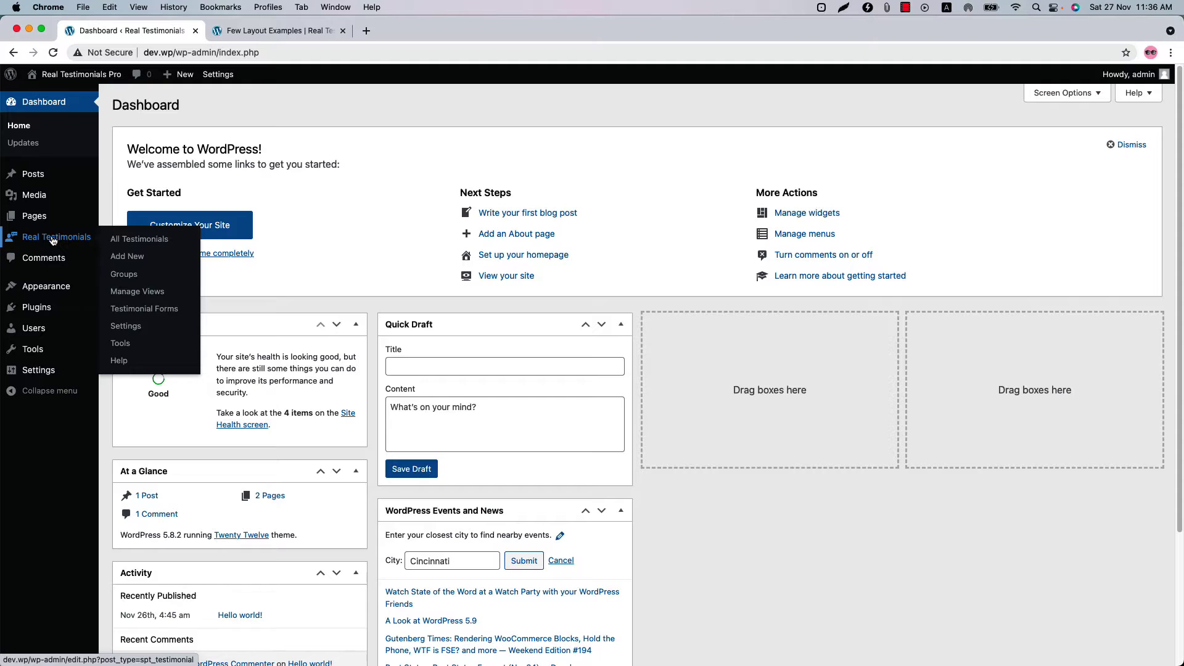
click(53, 240)
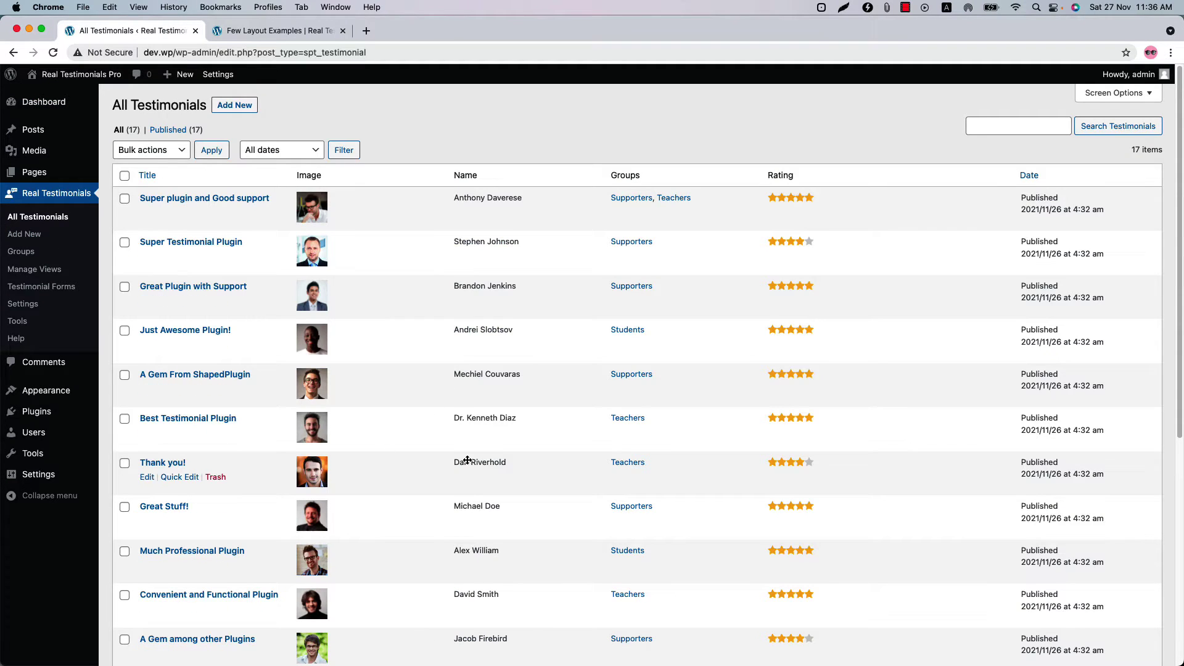
click(242, 107)
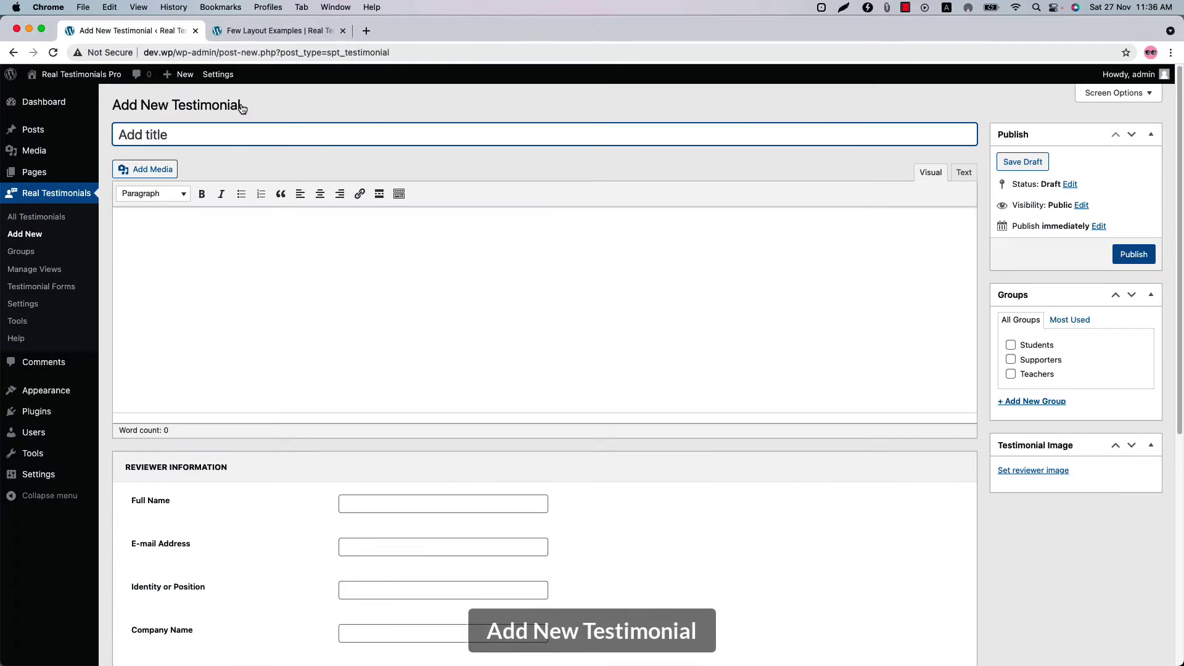
scroll(509, 581, down, 6)
scroll(508, 581, up, 6)
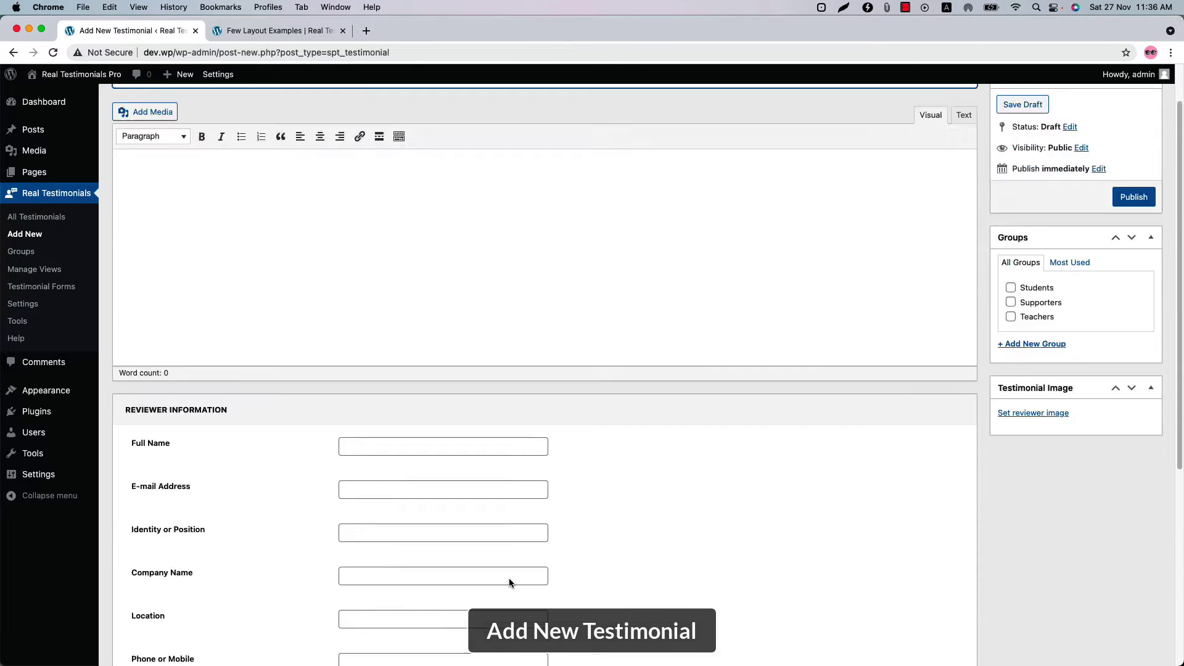
text(Excellent Plugin)
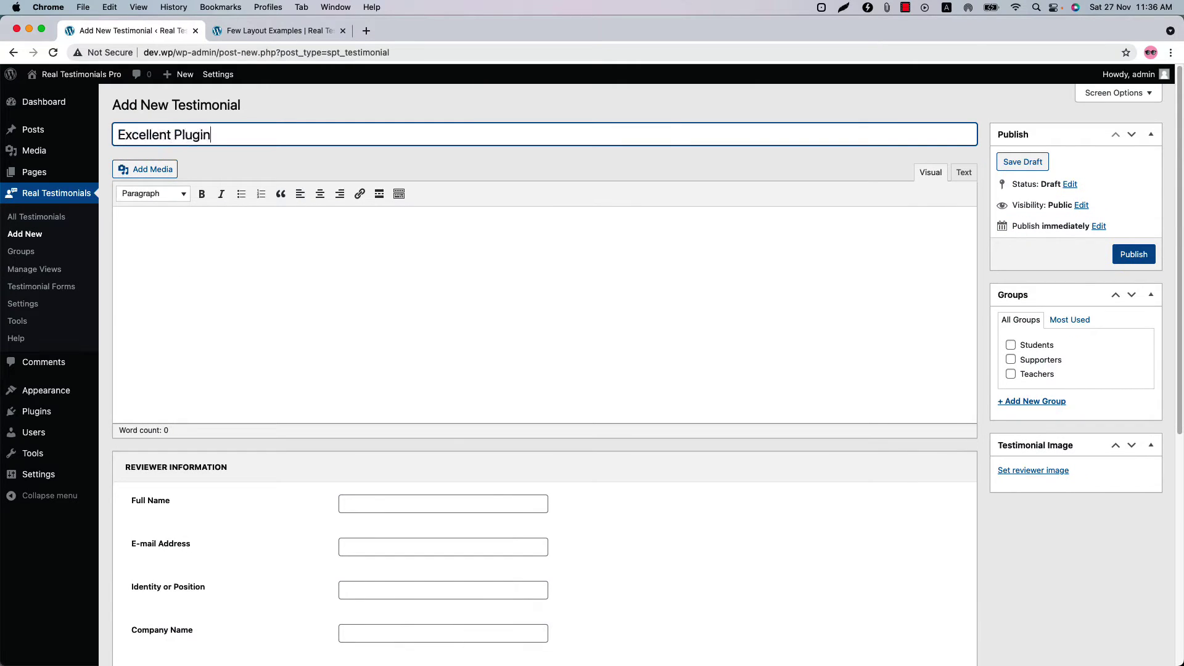
- Paste the testimonial body and enter the reviewer's name, e-mail, position CFO and company Redpen
click(119, 220)
text(Good plugin!  sed diam nonumy eirmod tempor invidunt ut labore et dolore magna aliquyam erat, sed diam voluptua. At vero eos et accusam et justo duo dolores et ea rebum. Stet clita kasd gubergren, no sea takimata sanctus est Lorem ipsum dolor sit amet. Lorem ipsum dolor sit amet, consetetur sadipscing elitr, sed diam nonumy eirmod tempor invidunt ut labore et dolore magna aliquyam erat, sed diam voluptua. At vero eos et accusam et justo duo dolores et ea rebum. Stet clita kasd gubergren, no sea takimata sanctus est Lorem ipsum dolor sit amet.Lorem ipsum dolor sit amet, consetetur sadipscing elitr, sed diam nonumy eirmod tempor invidunt ut labore et dolore magna aliquyam erat, sed diam voluptua. At vero eos et accusam et justo duo dolores et ea rebum. Stet clita kasd gubergren, no sea takimata sanctus est Lorem ipsum dolor sit amet. Lorem ipsum dolor sit amet, consetetur sadipscing elitr.)
click(443, 504)
key(Tab)
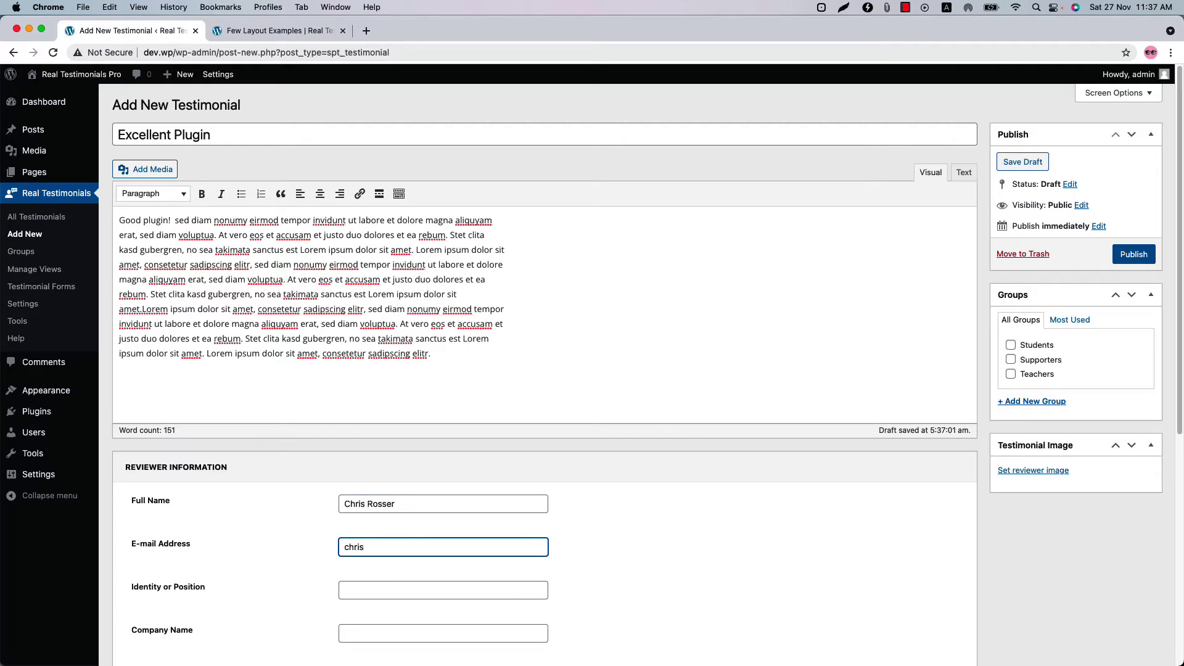
click(402, 592)
text(CFO)
key(Tab)
text(Redpen)
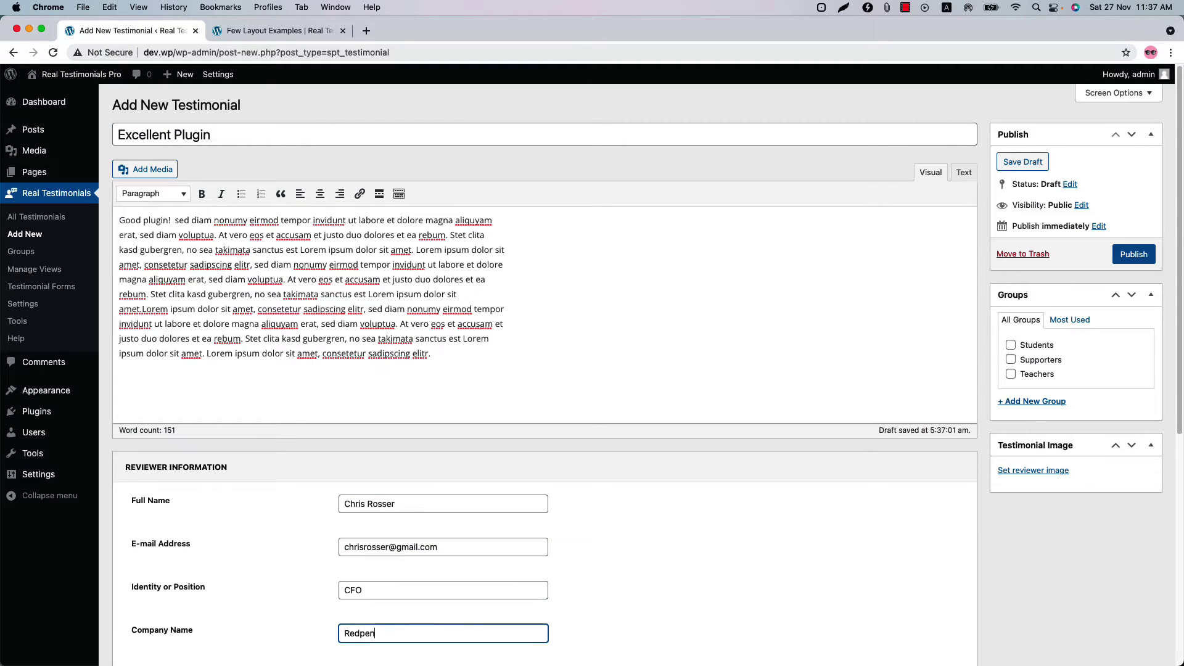
scroll(361, 309, down, 6)
click(361, 305)
click(363, 337)
click(364, 391)
text(www.redpen.io)
key(Tab)
text(https://youtu.be/HSgjpQBkR0c)
click(392, 474)
- Add the reviewer's Facebook profile link and a second Twitter profile row
click(389, 559)
click(348, 590)
click(494, 601)
double_click(494, 601)
text(twitter)
- Add a third social row set to LinkedIn with the LinkedIn profile link
click(347, 632)
click(389, 641)
click(375, 166)
double_click(494, 642)
text(linkedin)
scroll(487, 641, down, 2)
- Add a fourth social row set to Skype with the Skype profile link
click(348, 590)
click(389, 600)
click(370, 572)
click(492, 601)
double_click(492, 601)
text(skype)
- Set the first library photo as reviewer image, tick the Students group, and publish
scroll(809, 514, up, 15)
click(1021, 437)
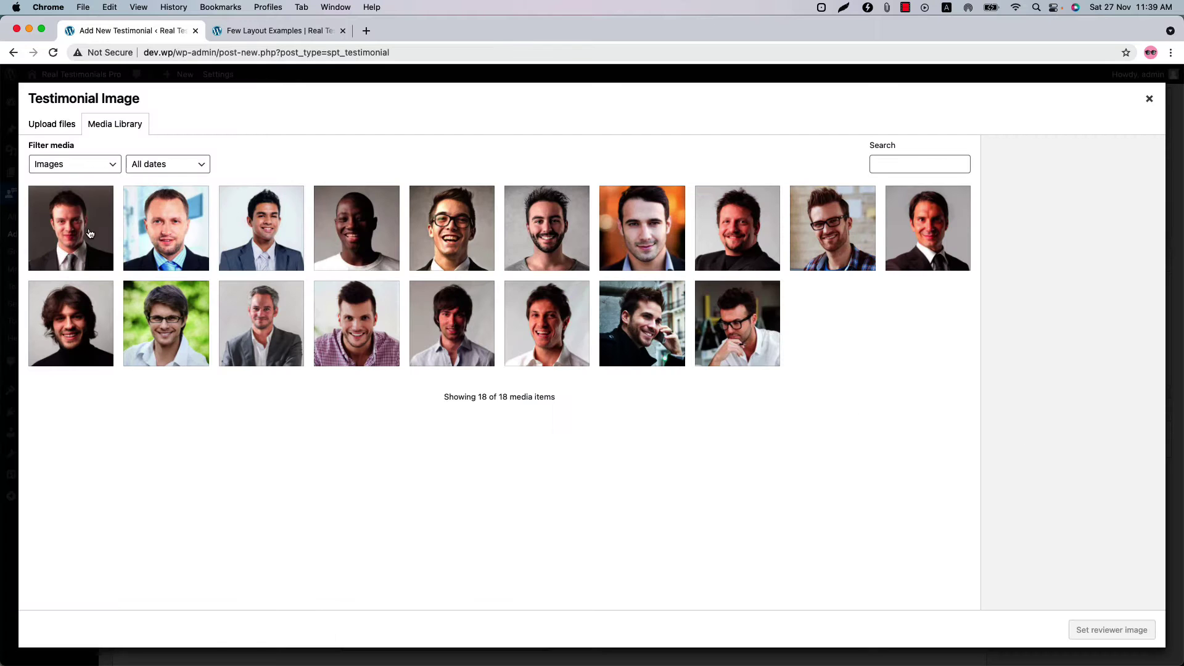
click(91, 234)
click(1111, 629)
click(1010, 309)
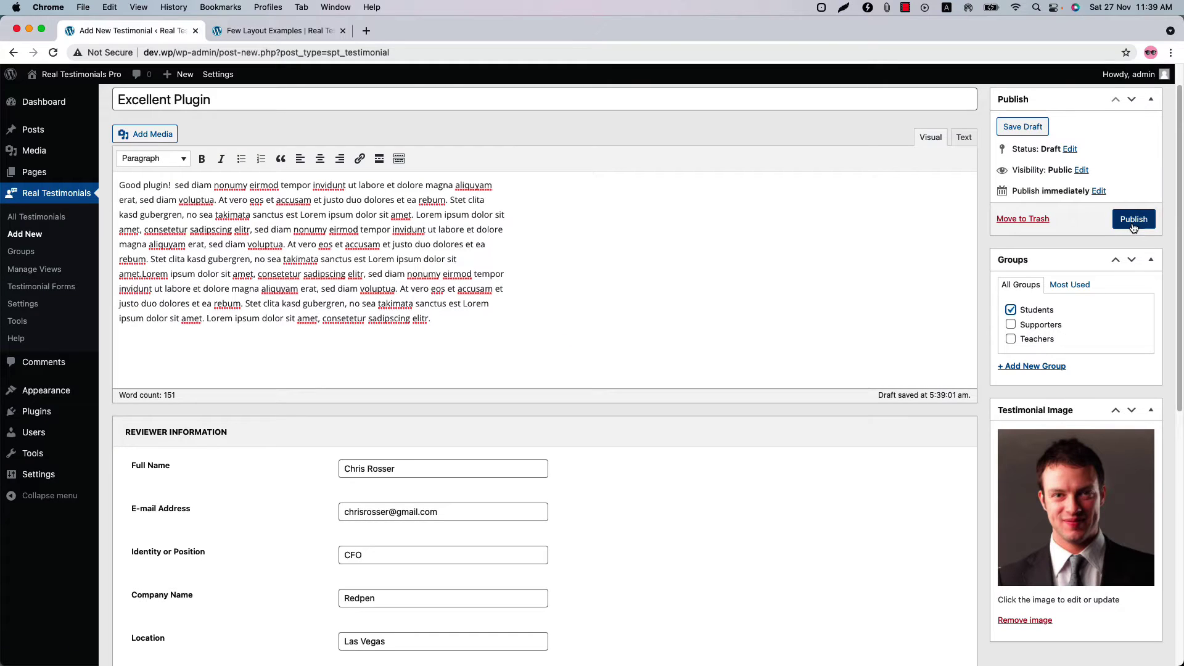
click(1132, 223)
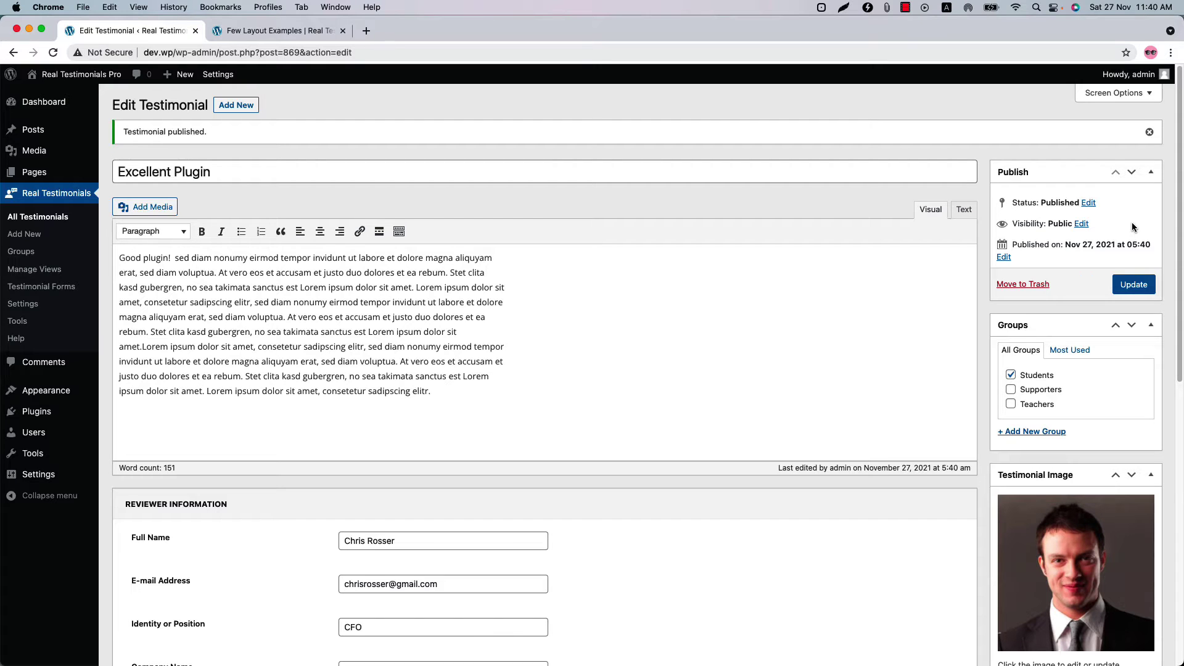
- Drag Excellent Plugin to sixth place in All Testimonials, then go to Manage Views
click(57, 219)
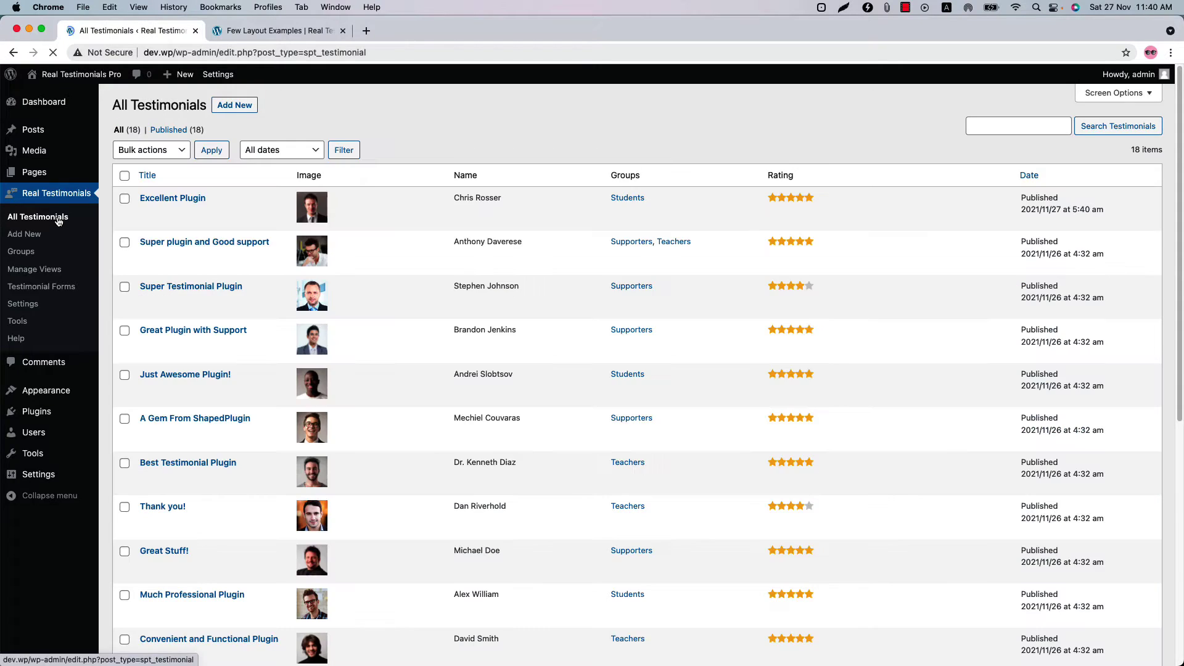
drag(394, 198, 386, 217)
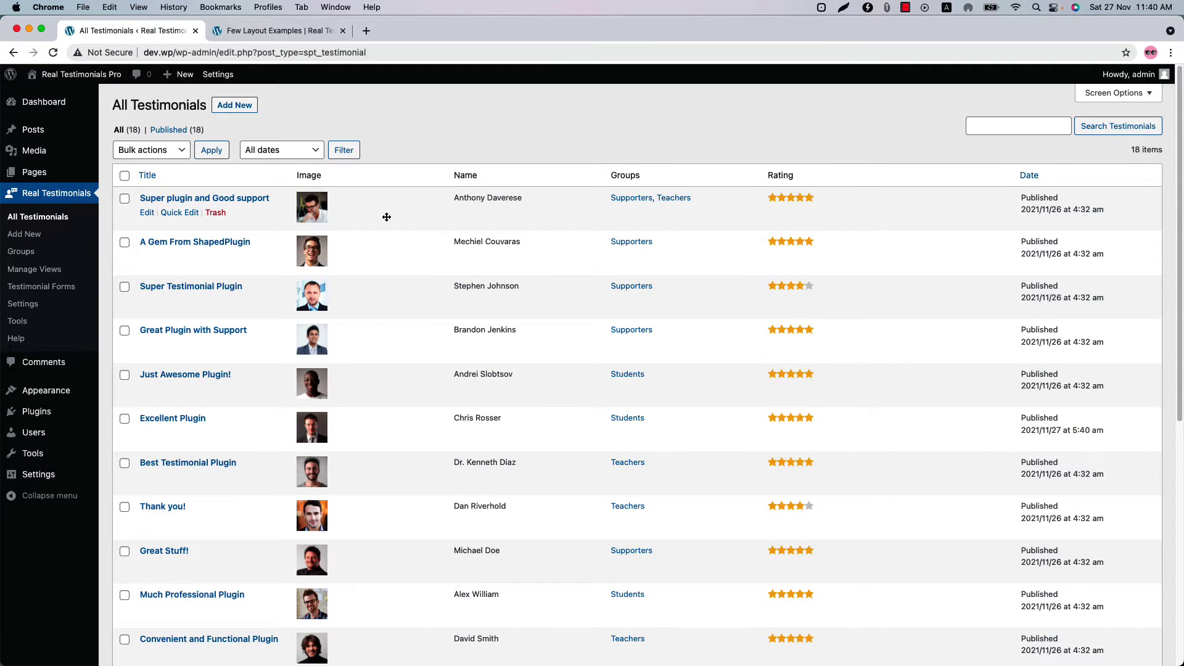
click(37, 271)
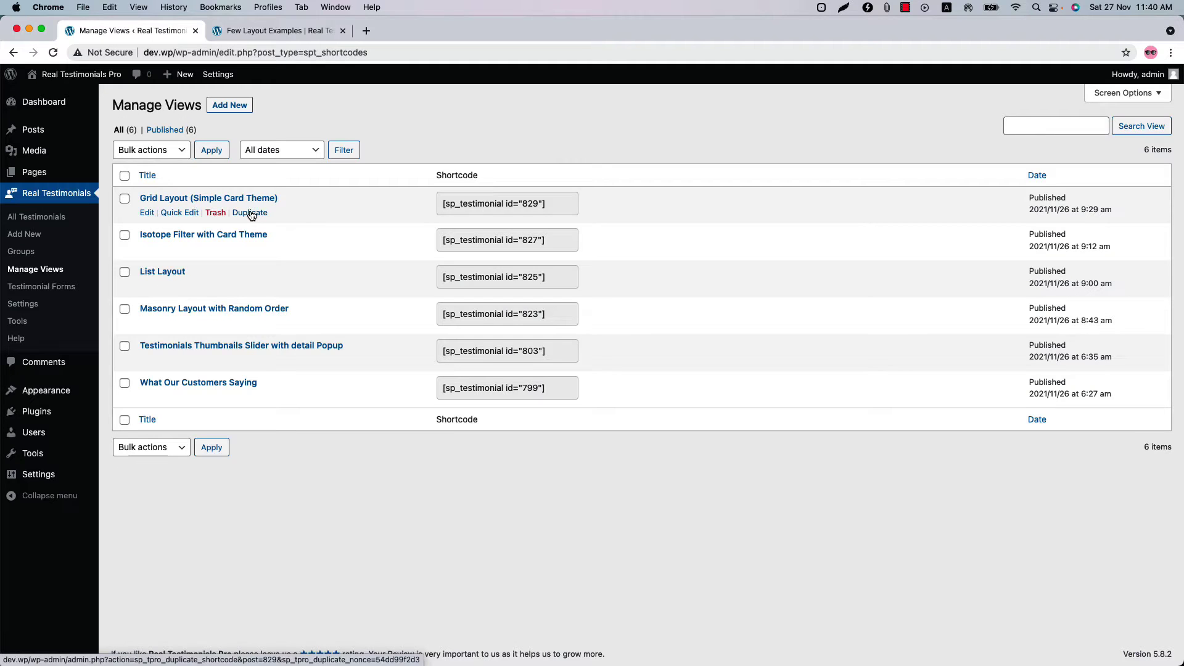
- Create a view named 'Client Testimonials' and switch its testimonial filter from Groups to Latest
click(234, 106)
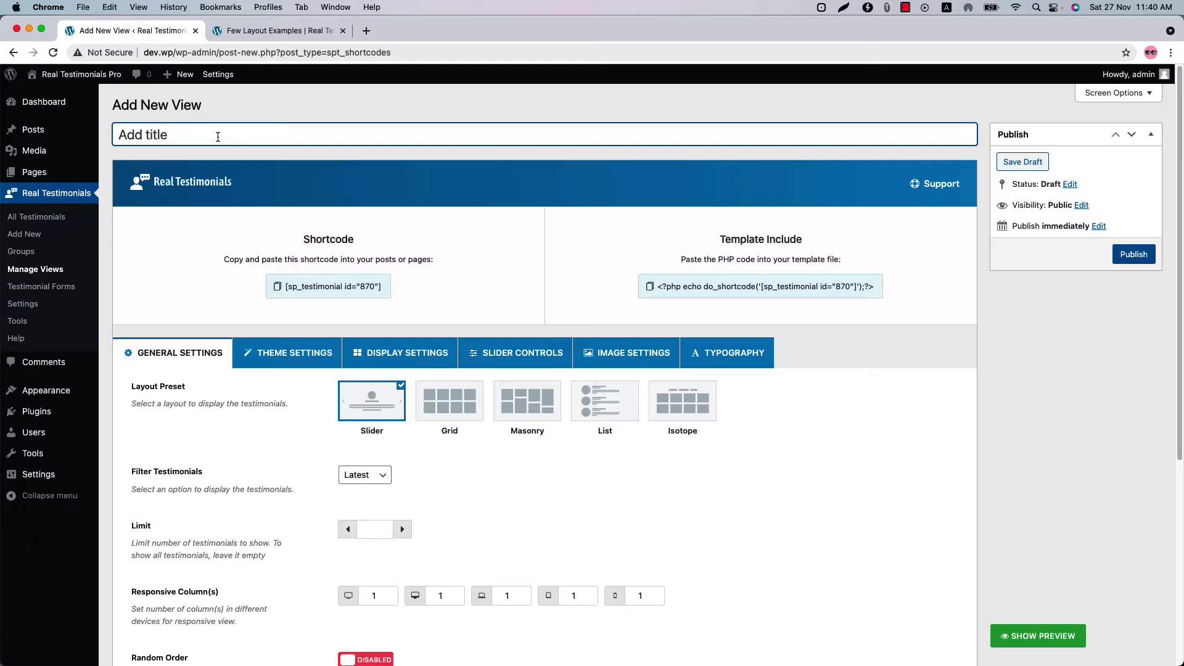
text(Client Testimonials)
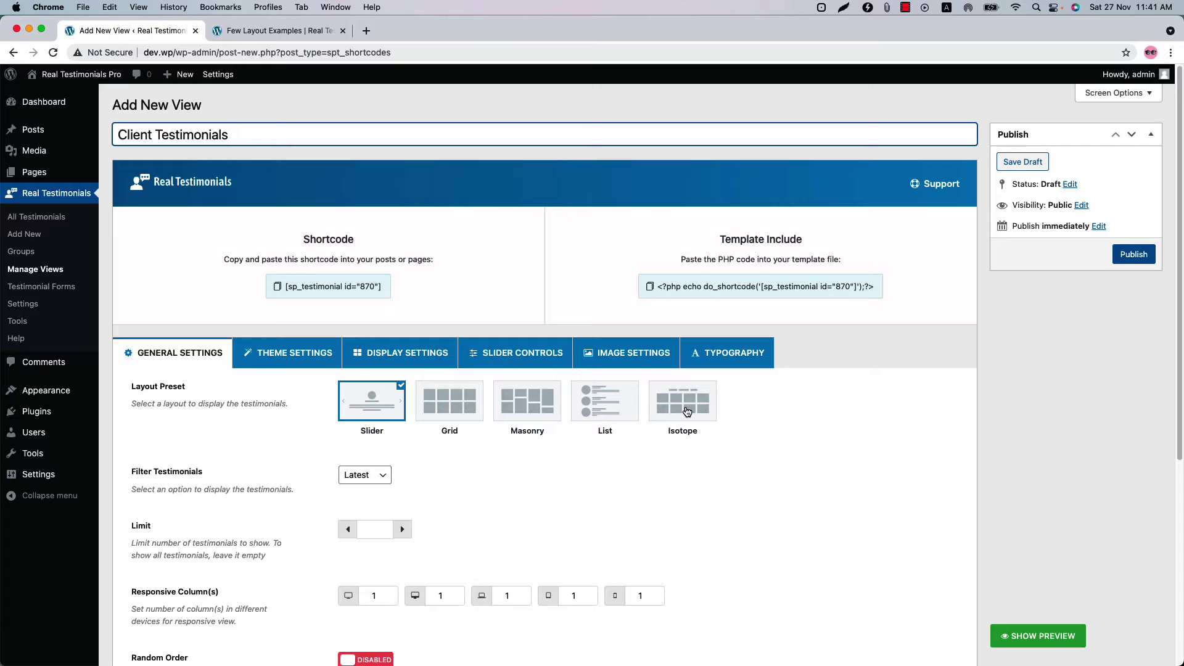
click(382, 475)
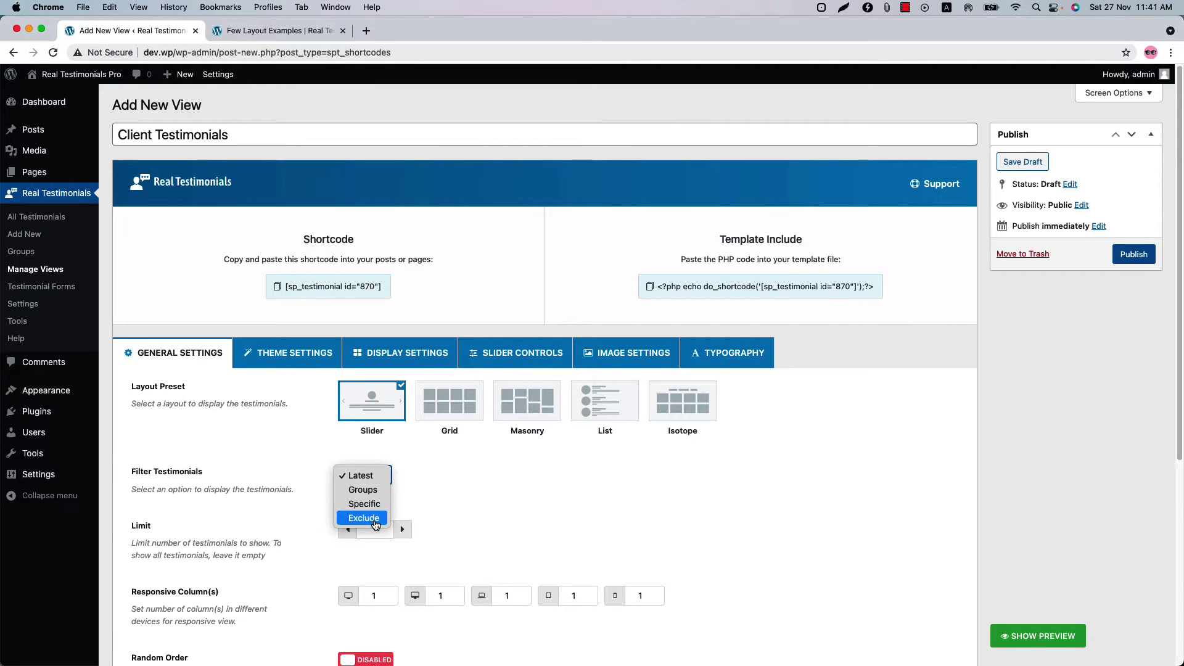
click(372, 490)
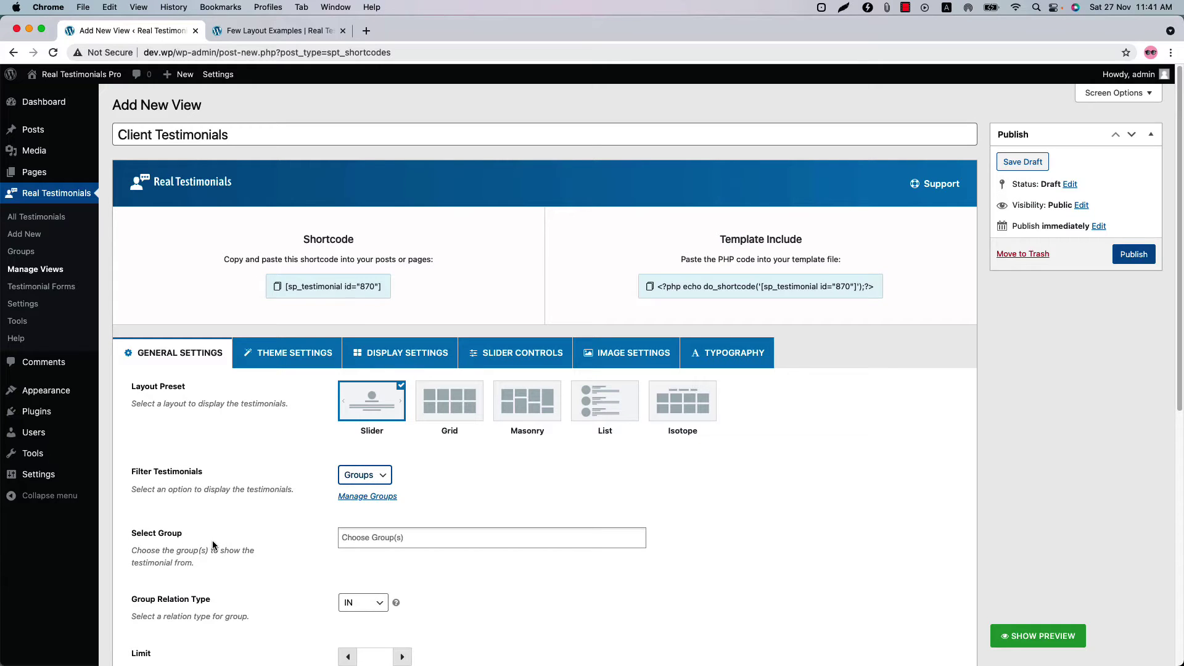
click(367, 474)
click(357, 460)
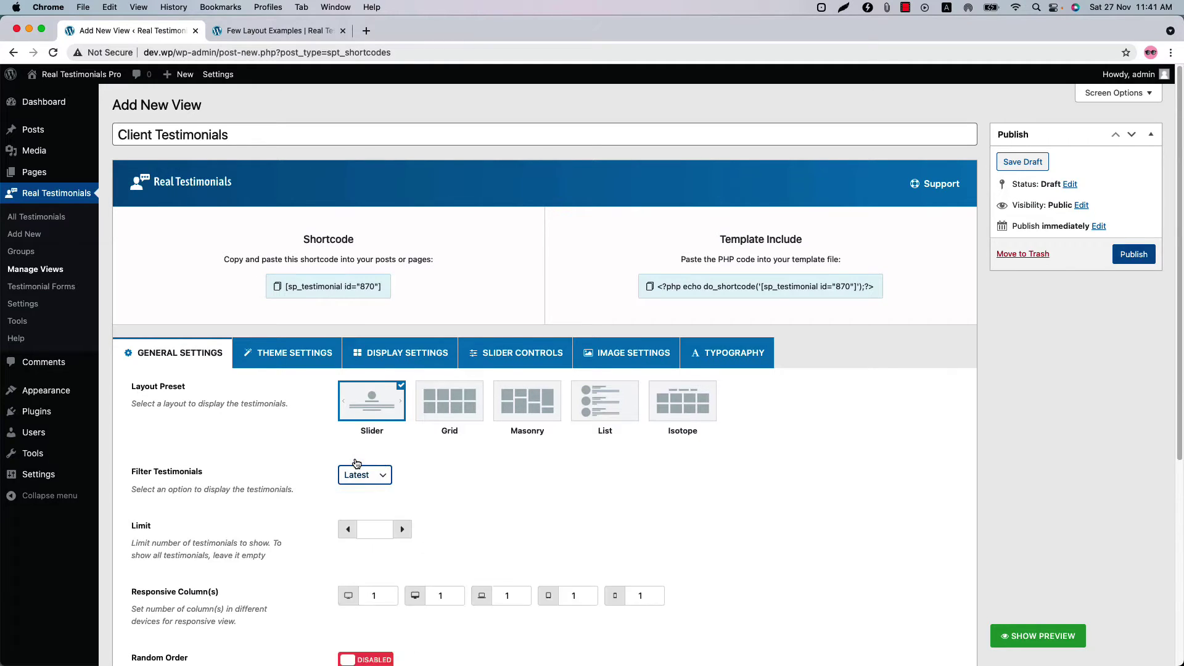
- Keep Drag & Drop ordering, leave Schema Markup and Preloader off, and set Limit to 8
scroll(340, 452, down, 4)
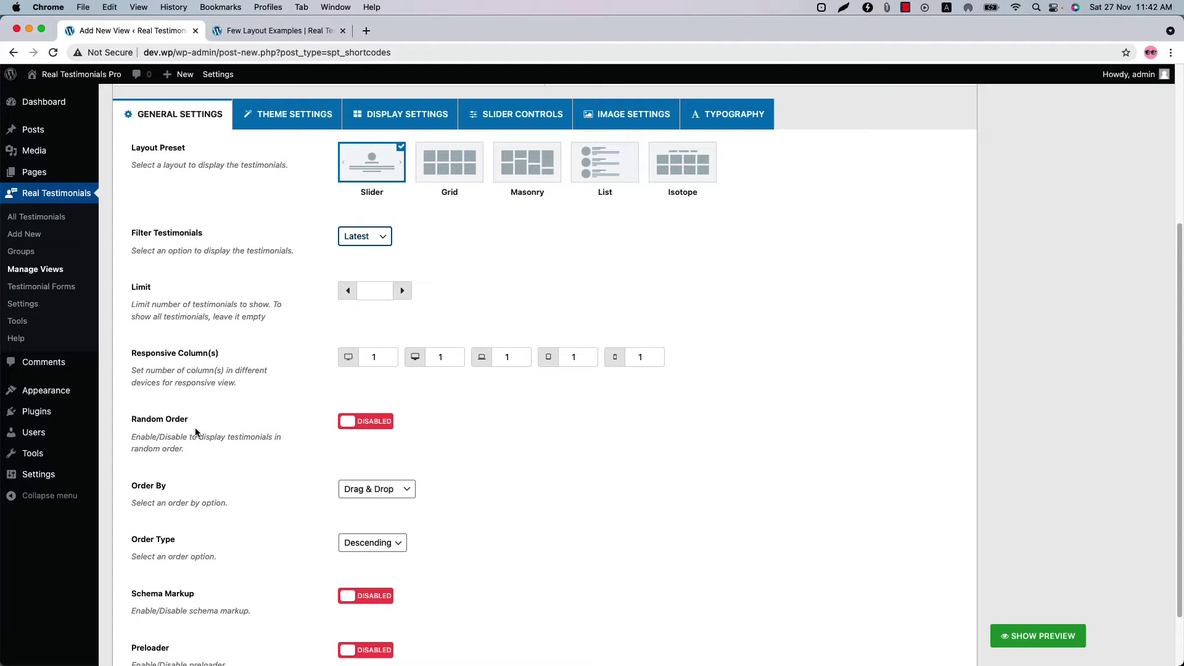
scroll(195, 427, down, 2)
click(382, 424)
click(383, 419)
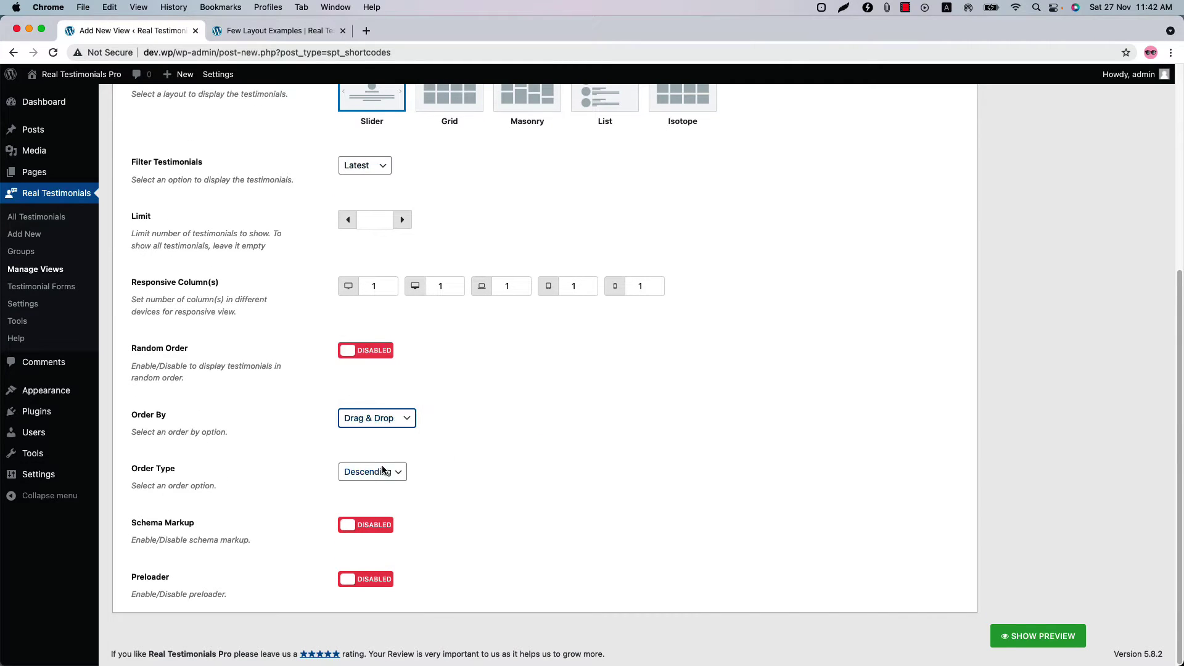
click(377, 525)
click(378, 526)
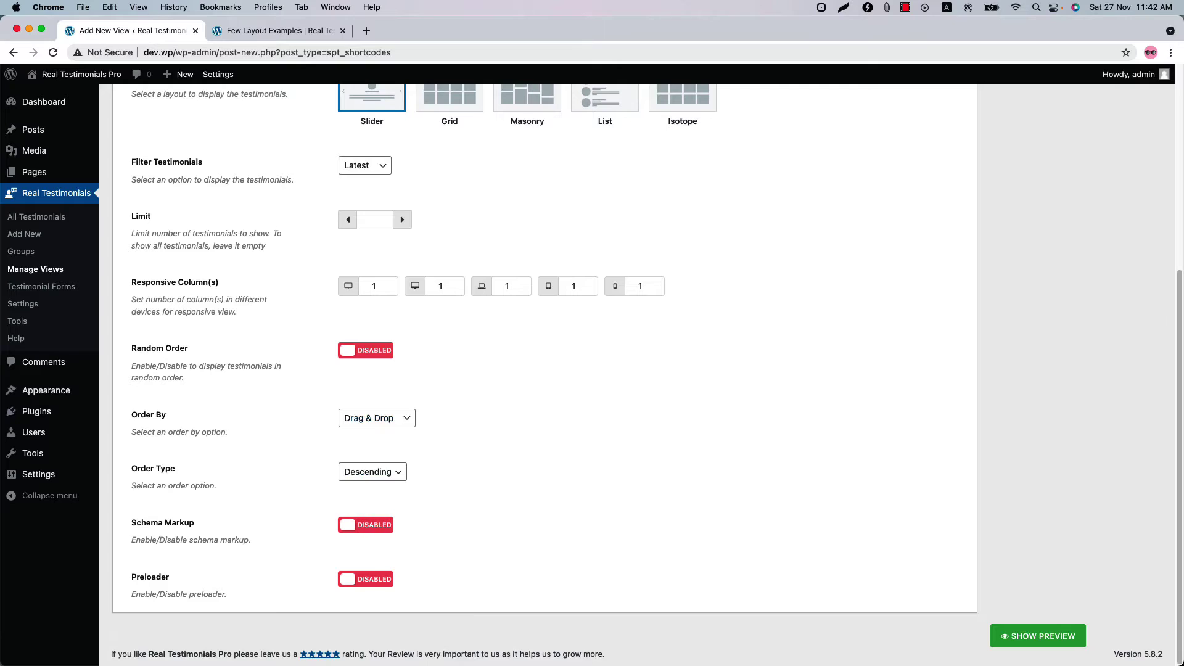
click(368, 584)
click(369, 584)
click(373, 220)
- Show the live slider preview and advance it through two testimonials
click(1037, 635)
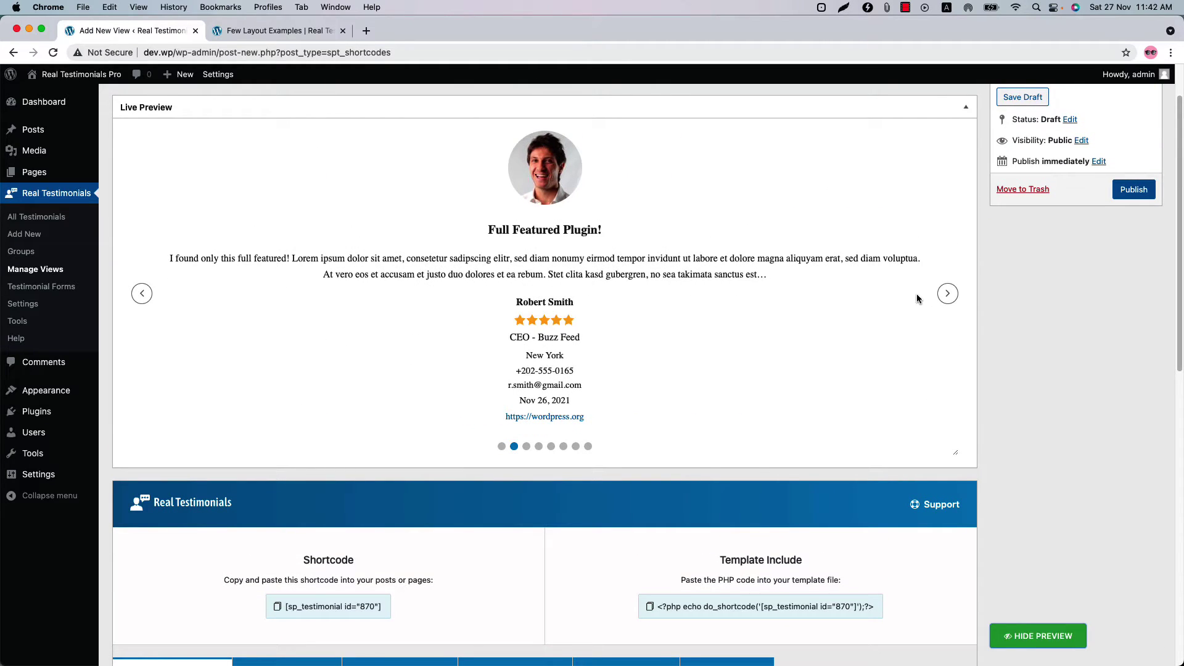
click(947, 294)
click(947, 295)
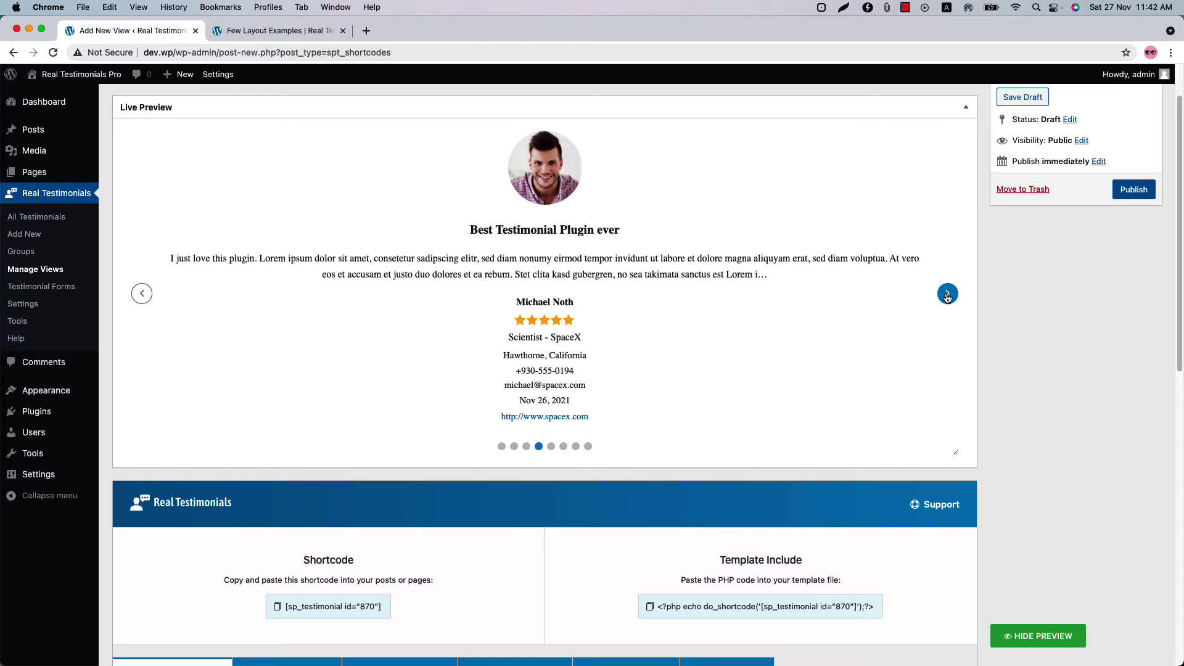
scroll(536, 523, down, 5)
scroll(536, 523, down, 3)
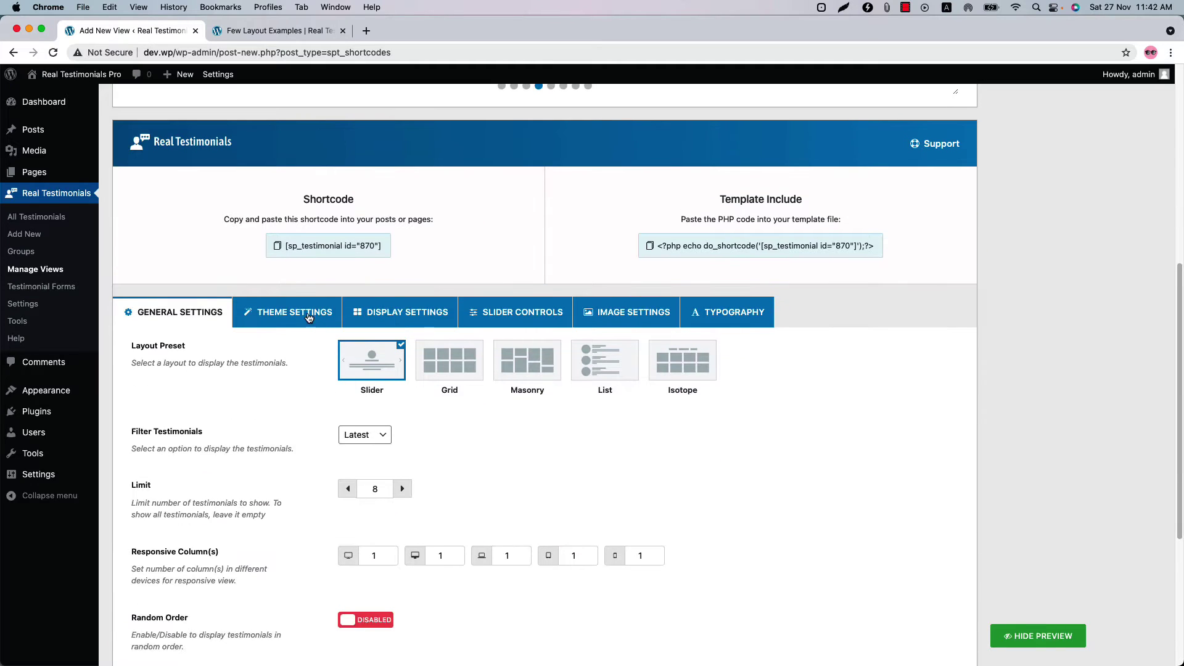
click(308, 315)
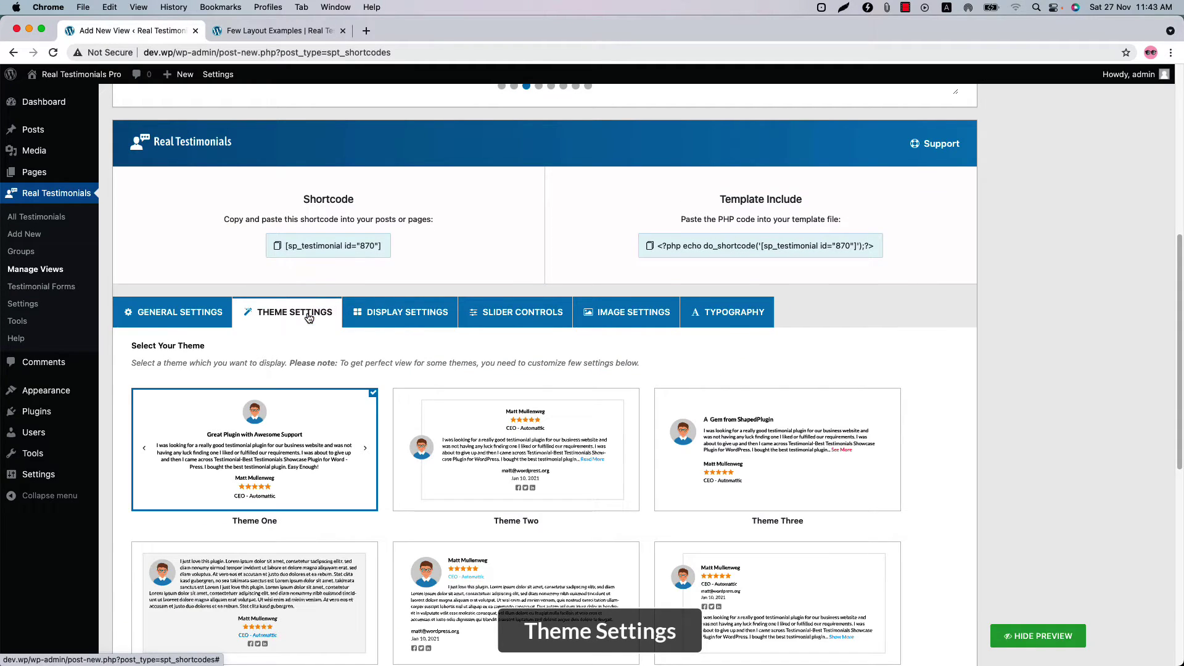
- Choose Theme Ten as the testimonial theme and review its Customize Theme options
scroll(504, 368, down, 5)
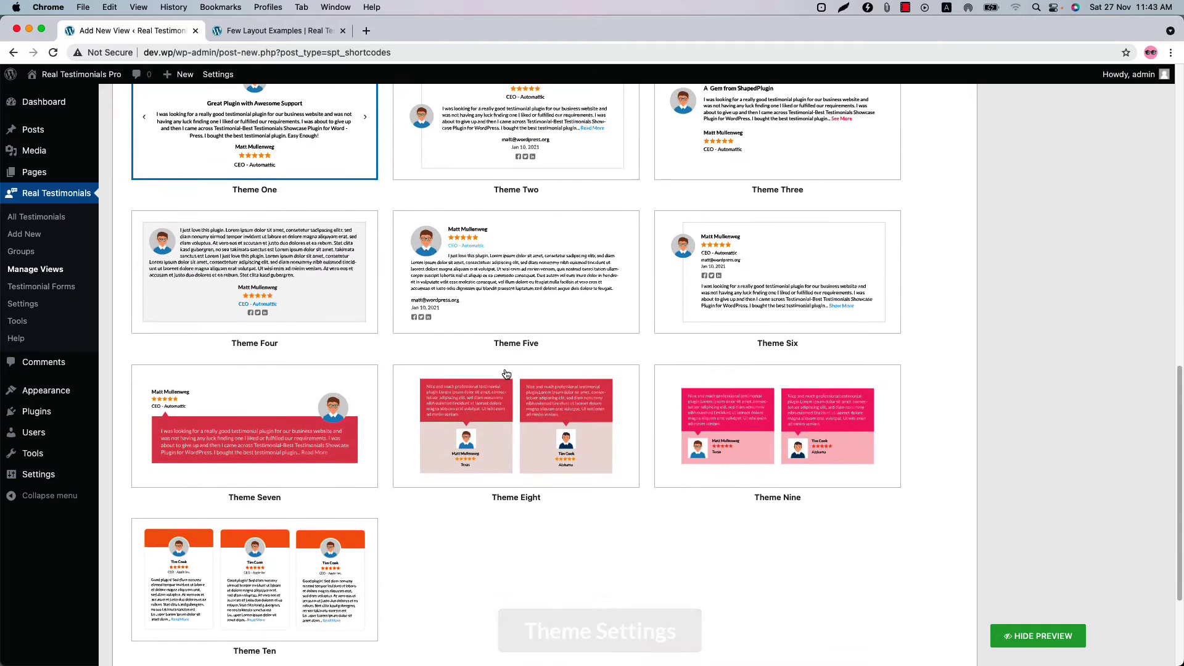
scroll(505, 375, down, 2)
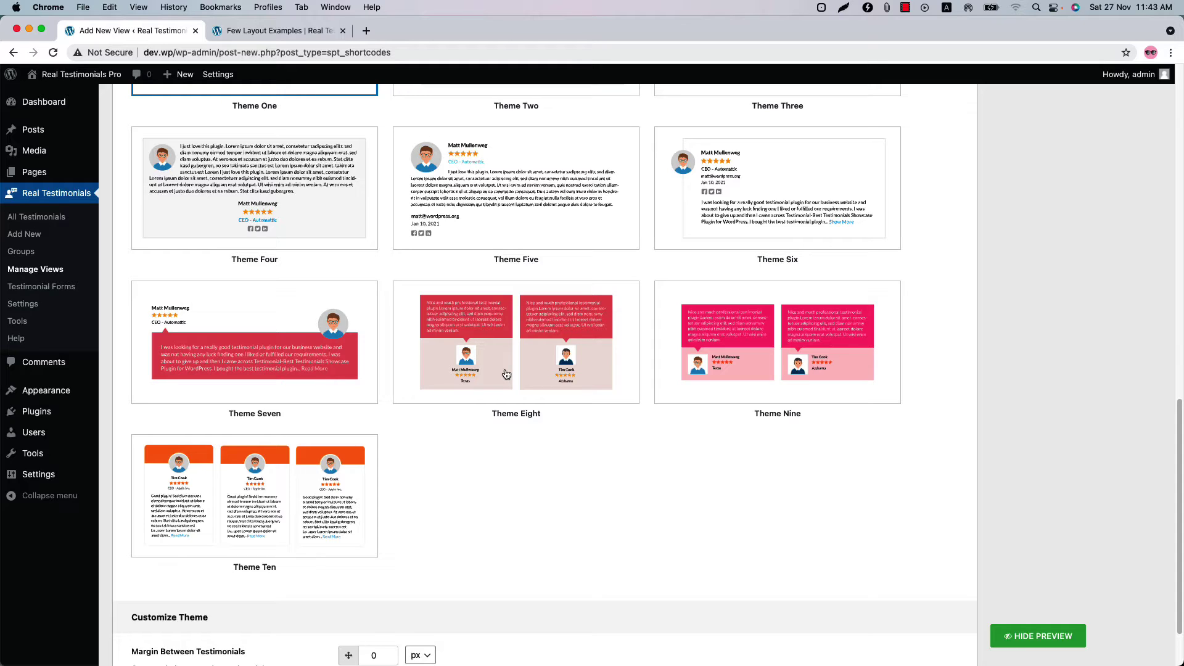
click(316, 520)
scroll(317, 519, down, 3)
scroll(316, 519, down, 3)
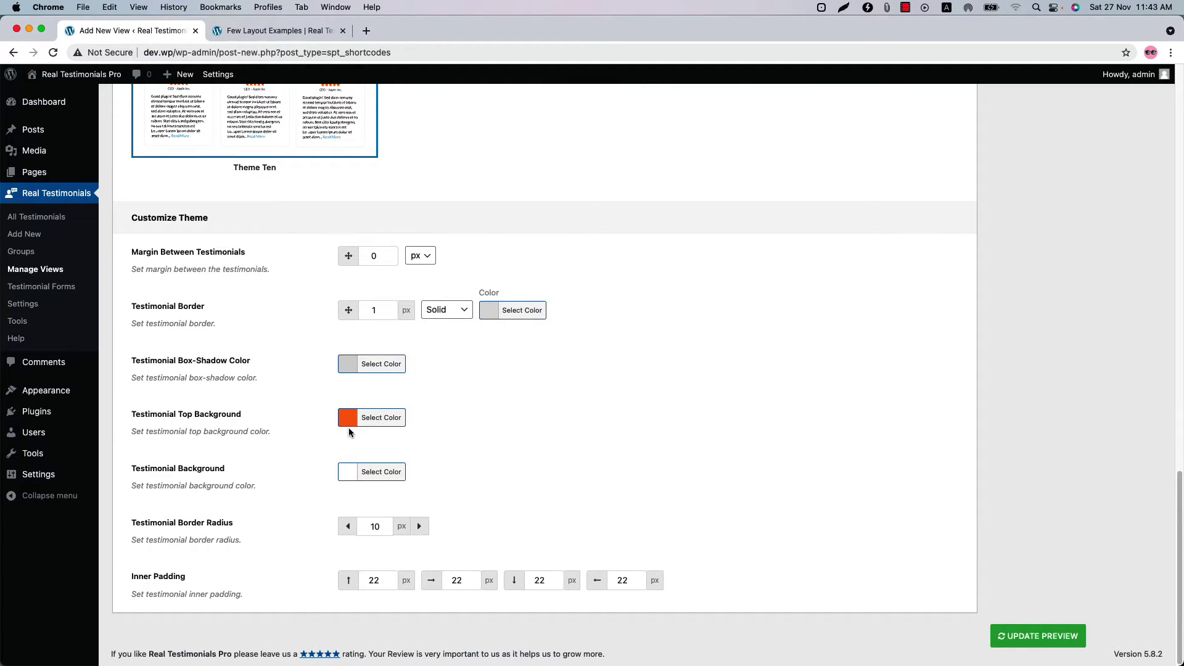
scroll(349, 429, up, 15)
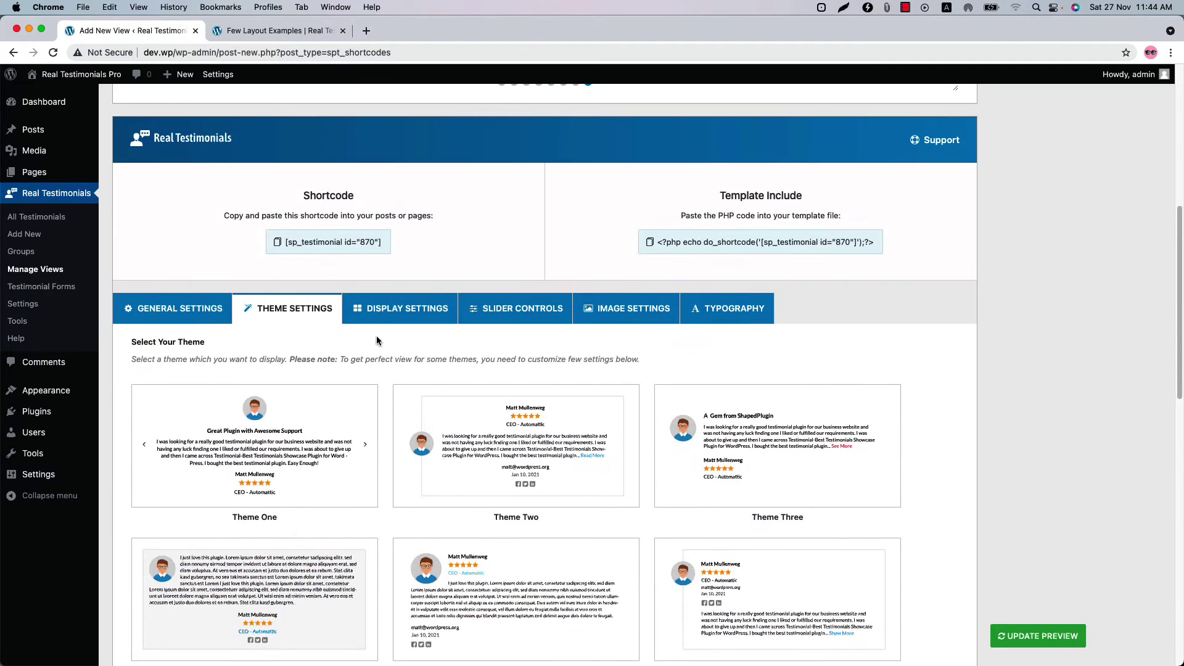
click(380, 315)
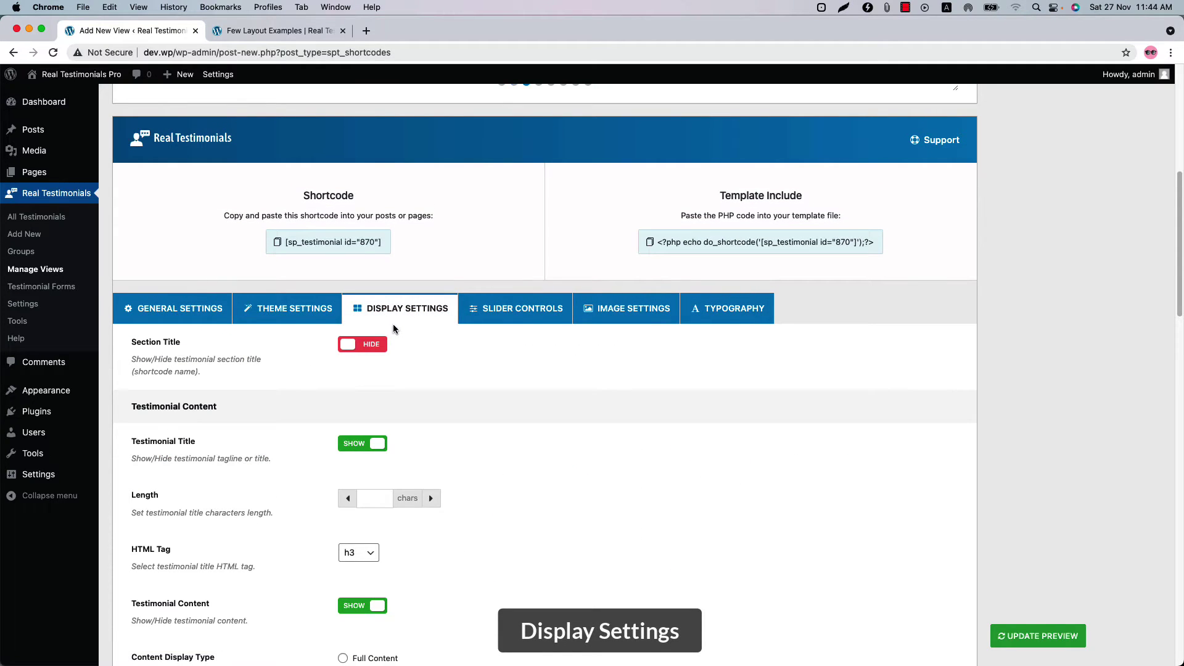
- Turn the Read More button to SHOW in Display Settings and update the live preview
scroll(407, 539, down, 8)
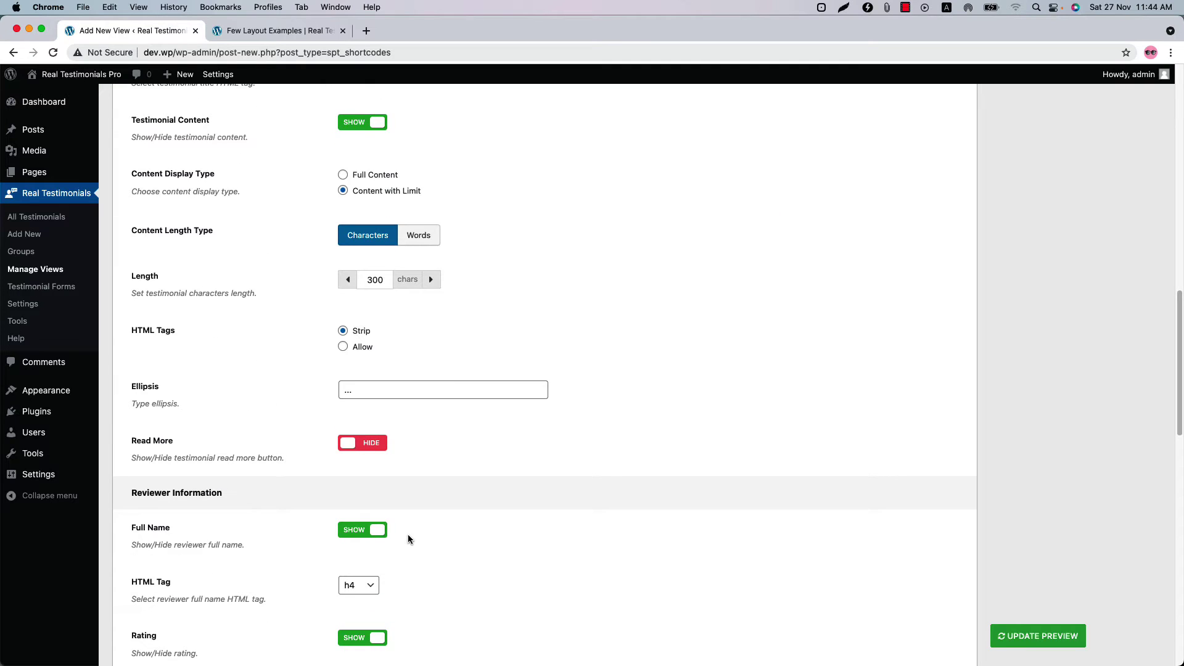
scroll(407, 538, down, 2)
scroll(408, 539, up, 7)
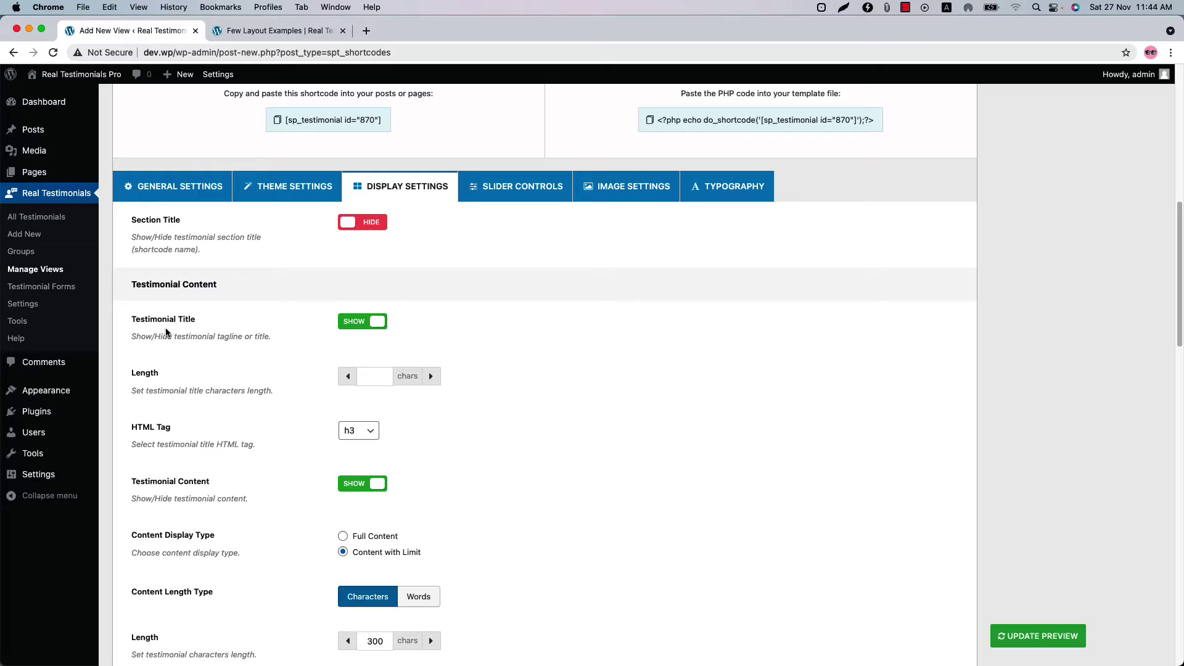
scroll(234, 444, down, 1)
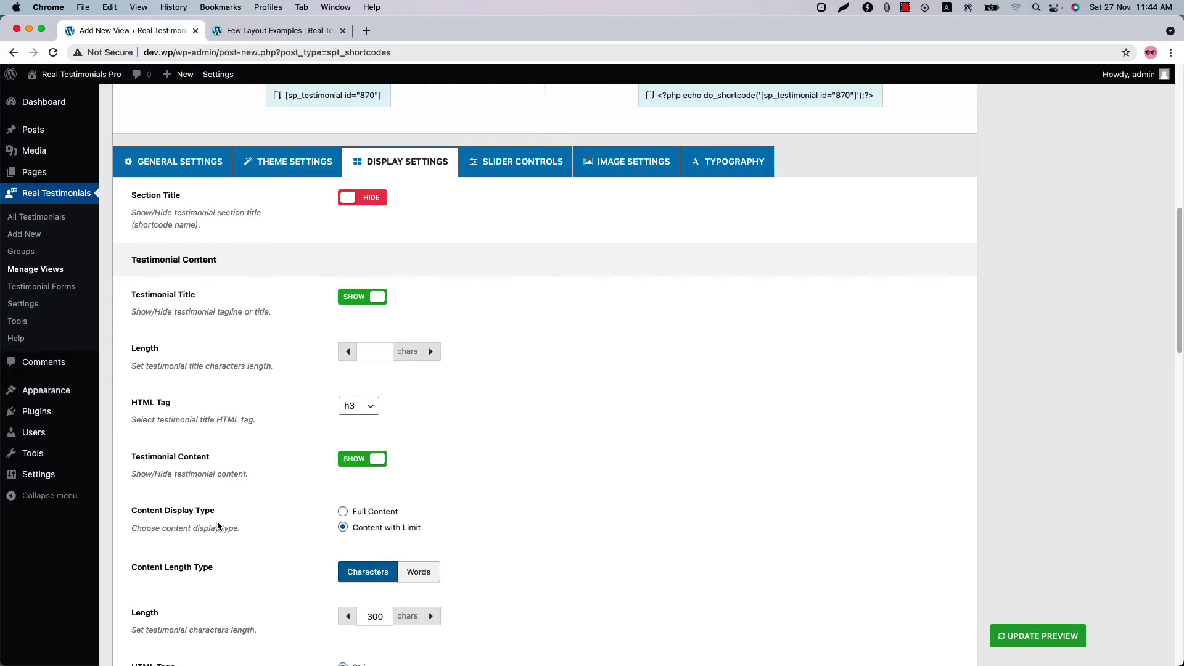
scroll(217, 526, down, 5)
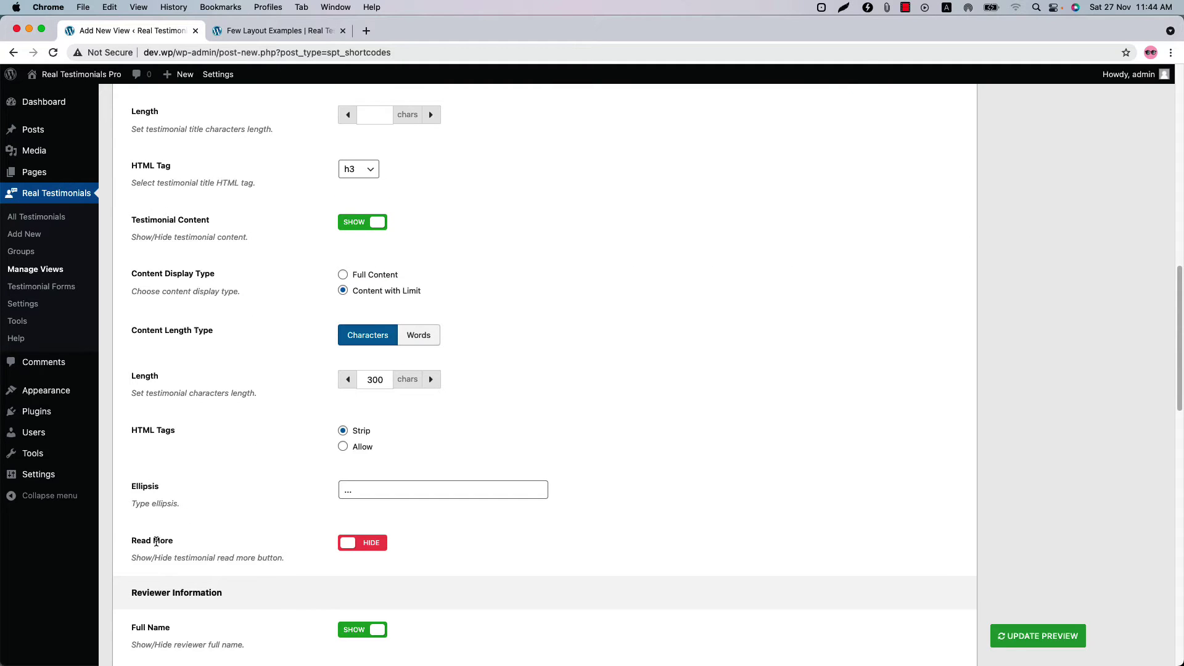
click(363, 549)
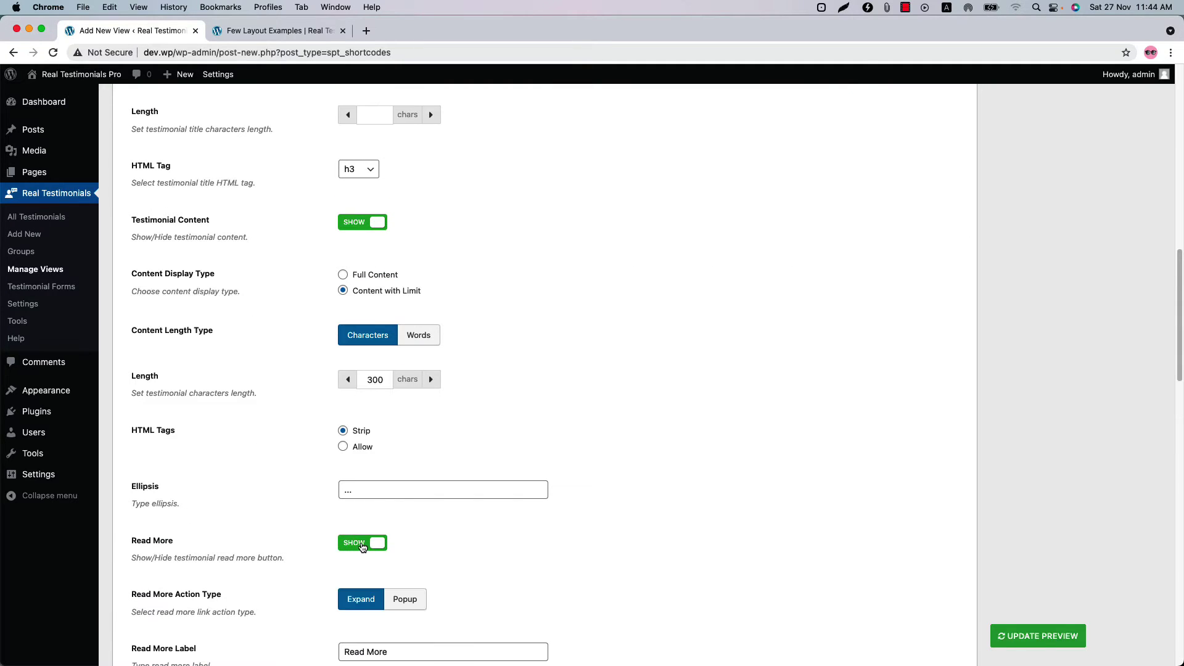
scroll(361, 545, down, 5)
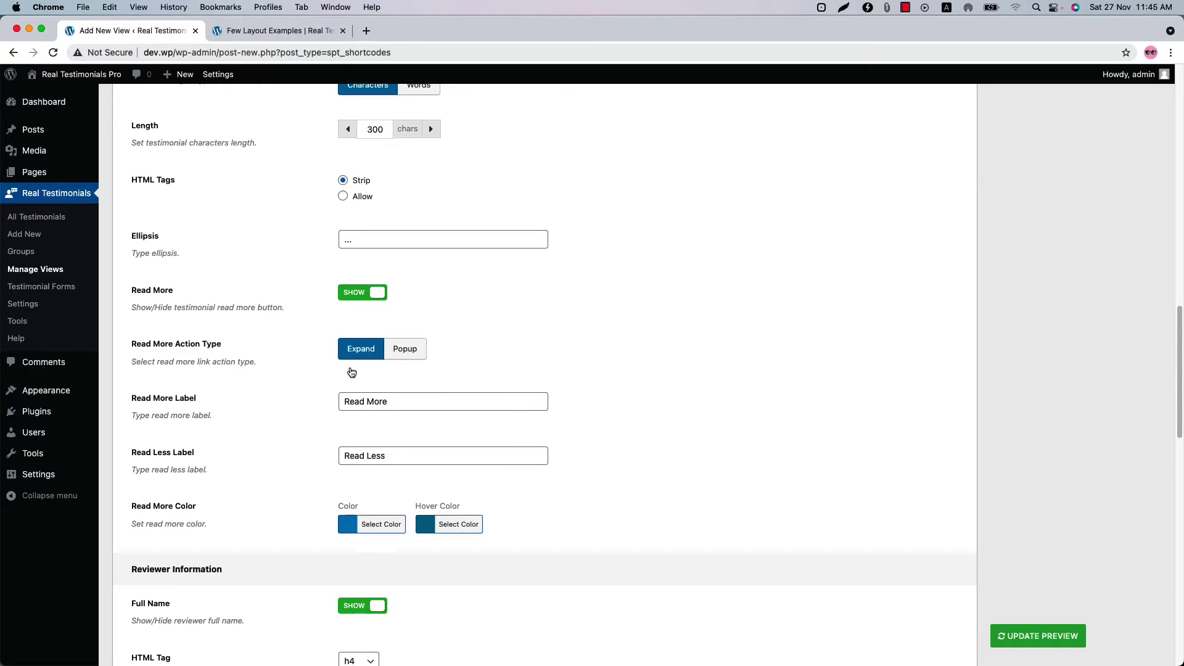
click(364, 293)
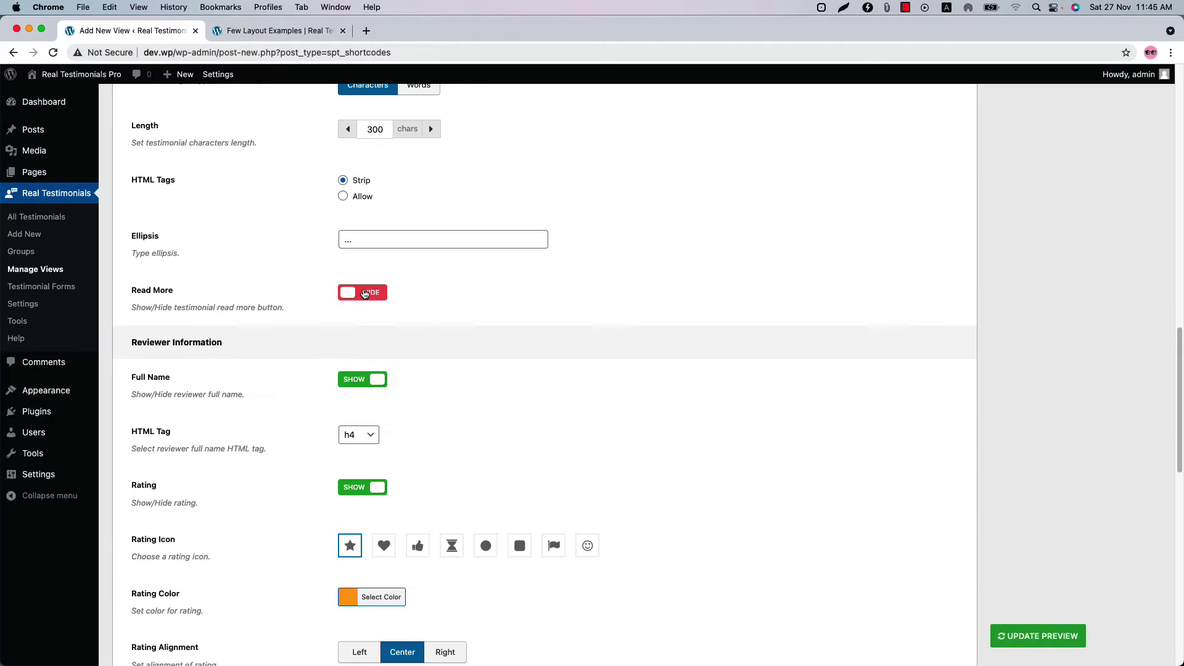
click(364, 294)
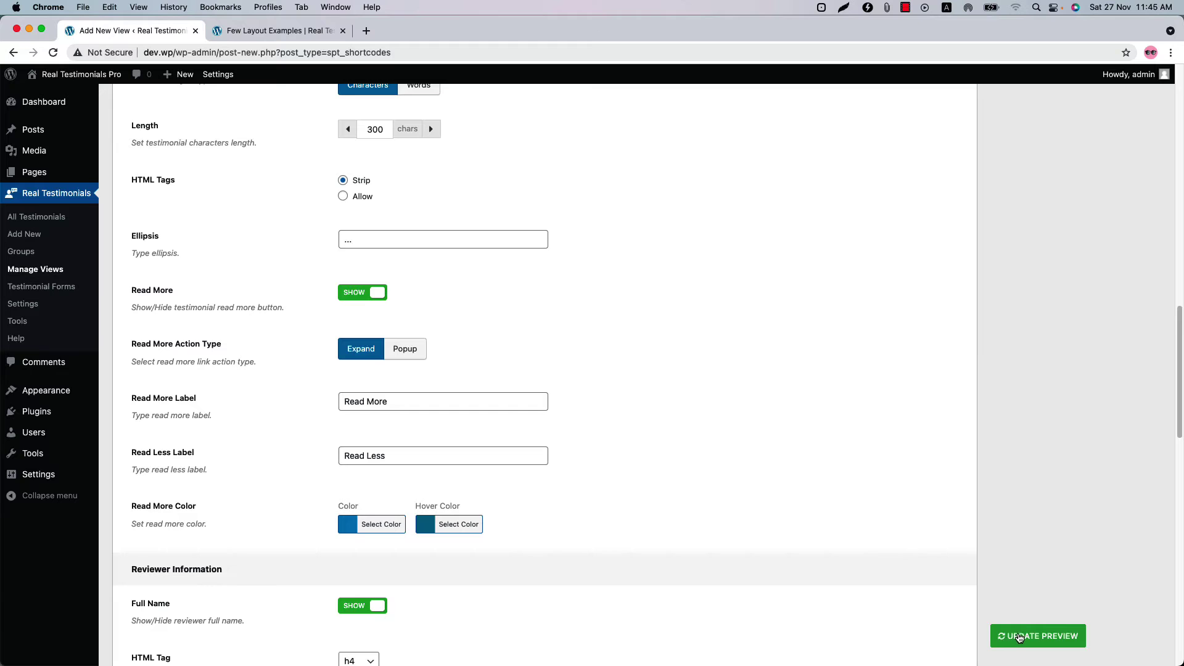
click(1019, 637)
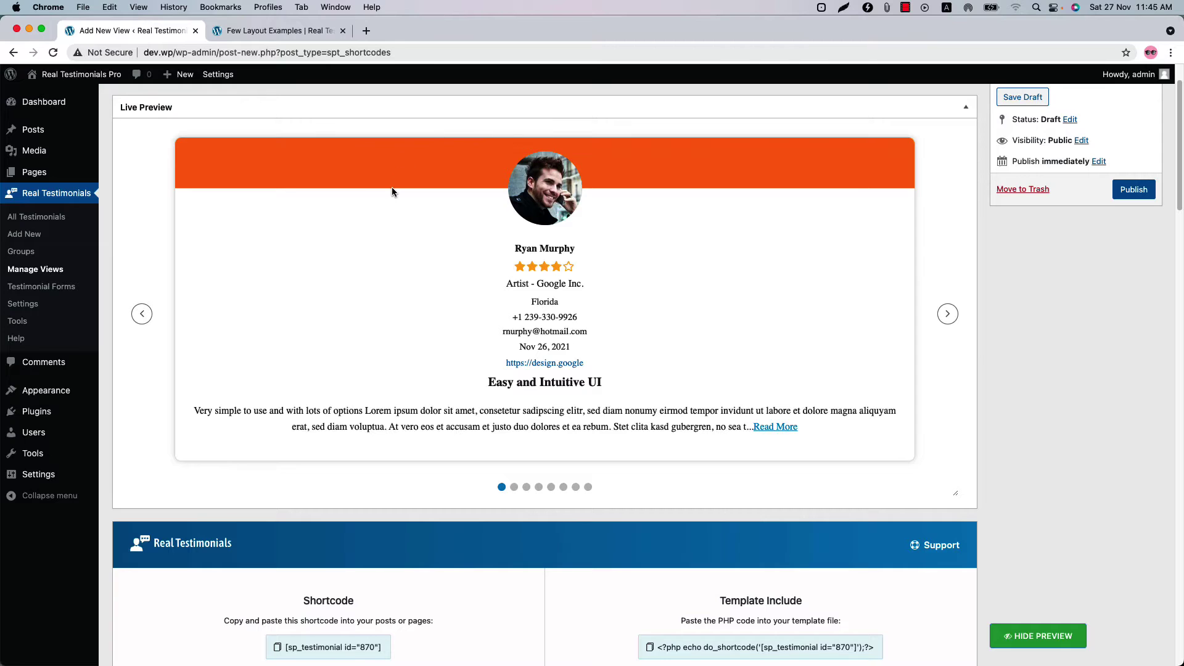
- Switch back to Theme One, refresh the preview, and advance the carousel three testimonials
scroll(370, 440, down, 7)
click(295, 304)
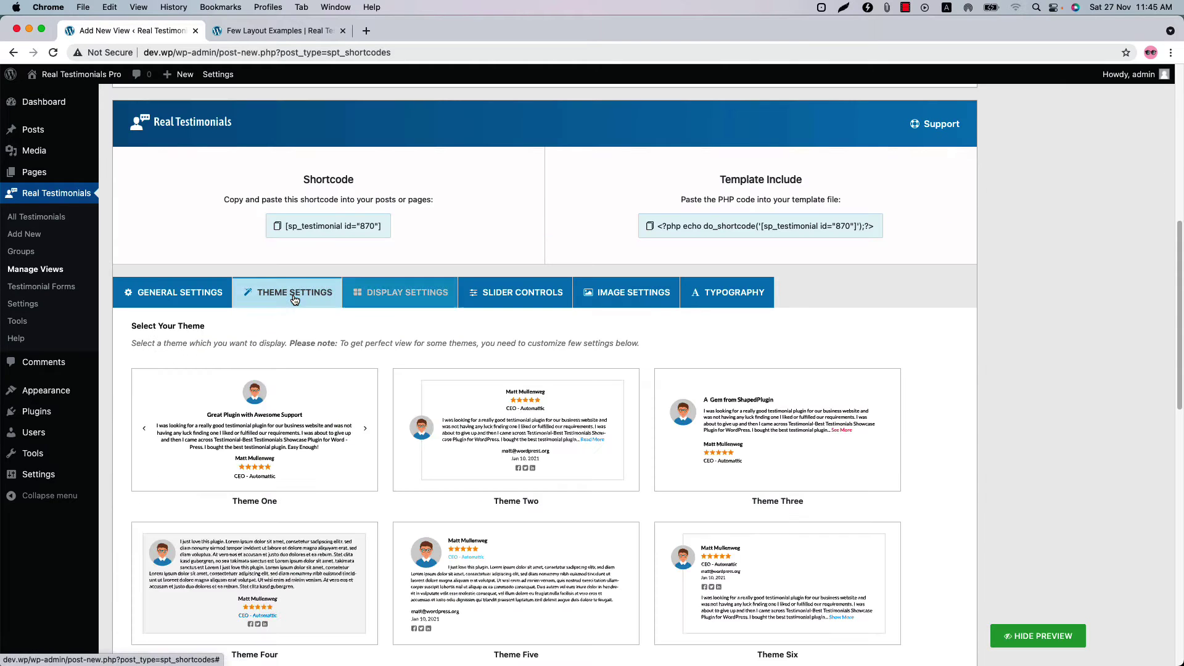
click(261, 430)
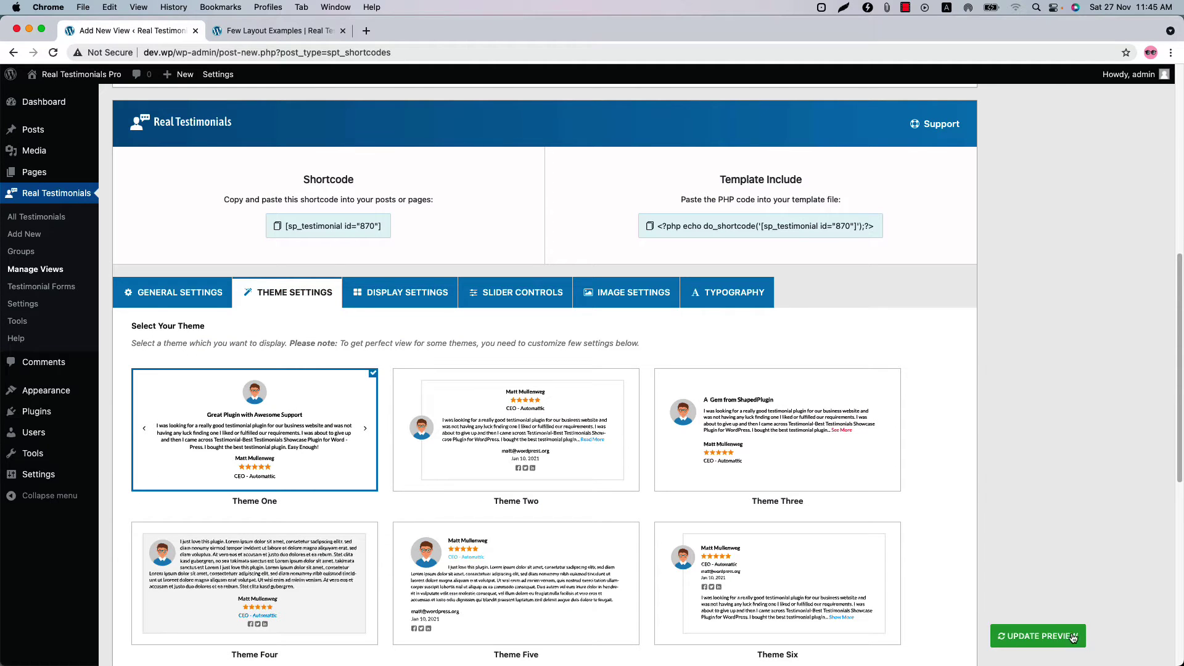
click(1038, 636)
click(947, 294)
click(947, 294)
click(947, 295)
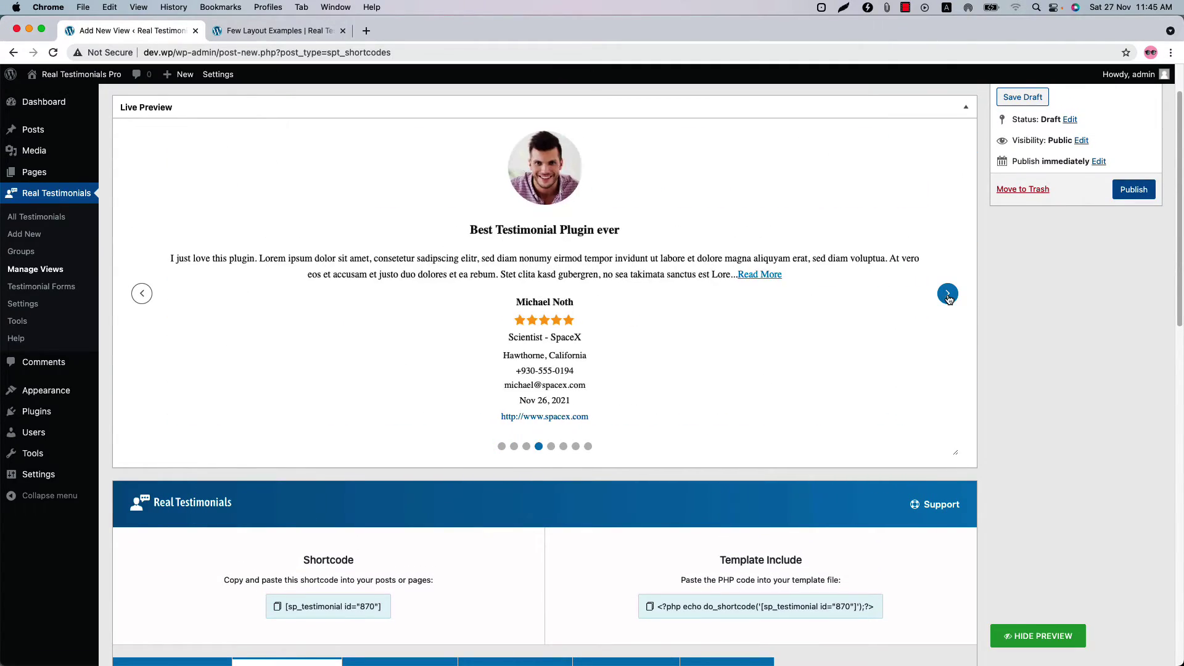
scroll(408, 568, down, 10)
- In Display Settings, link the reviewer identity and company name to the website
scroll(410, 574, up, 4)
click(399, 89)
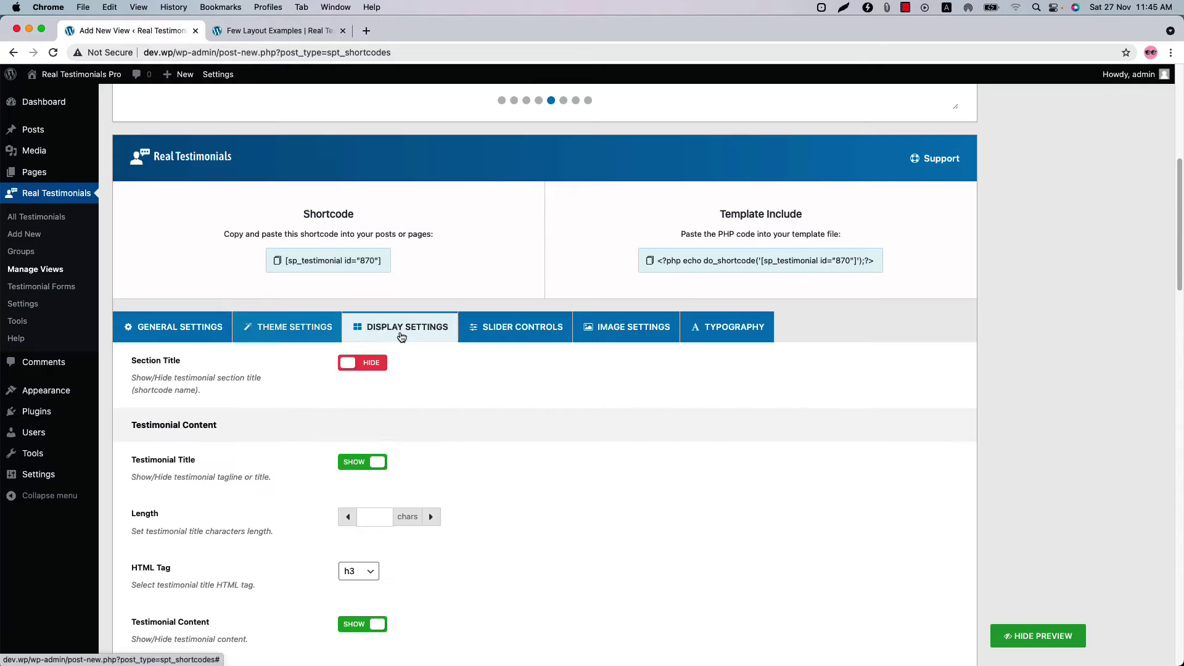
scroll(482, 540, down, 10)
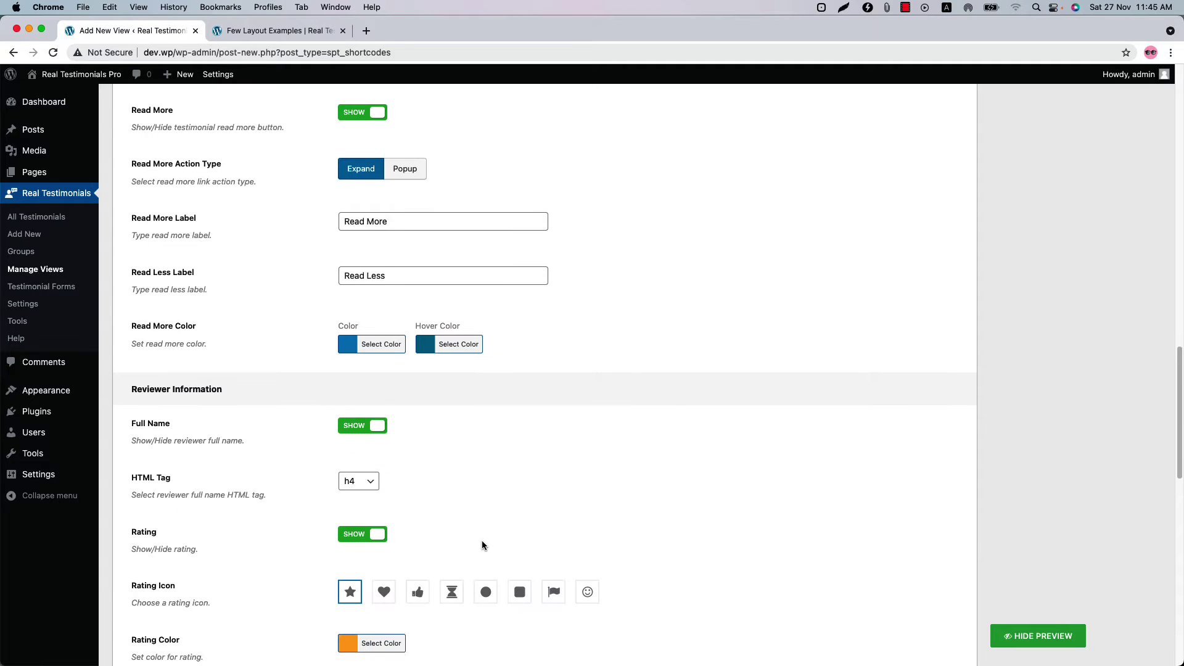
scroll(482, 541, down, 3)
scroll(474, 542, down, 8)
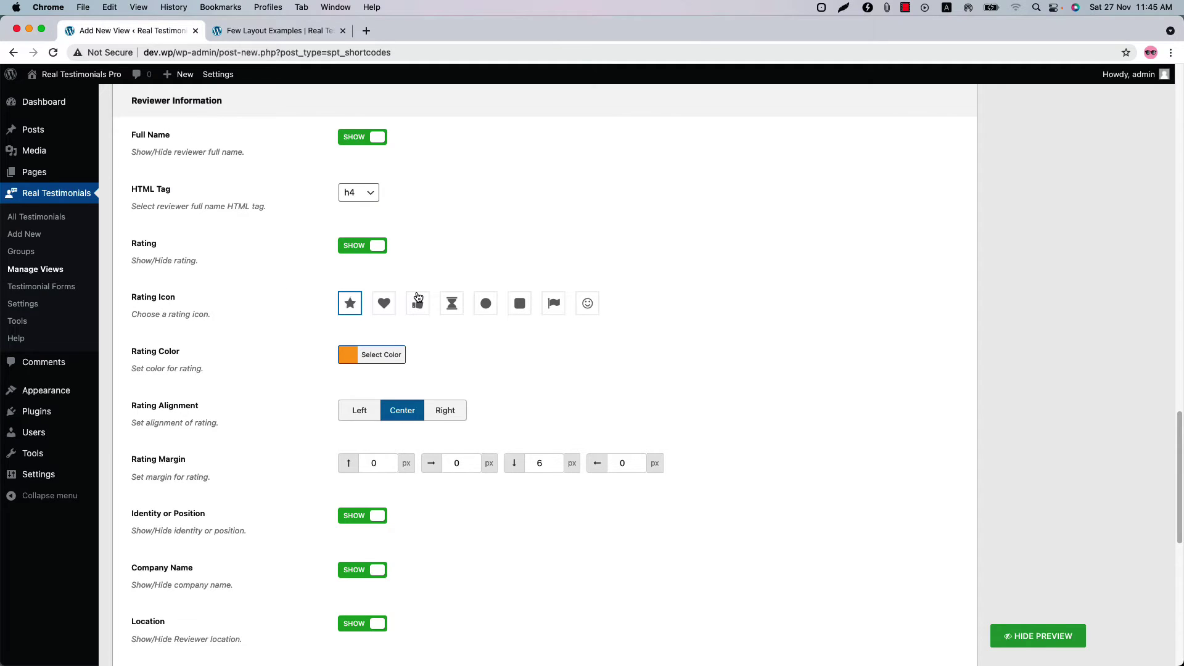
scroll(266, 460, down, 7)
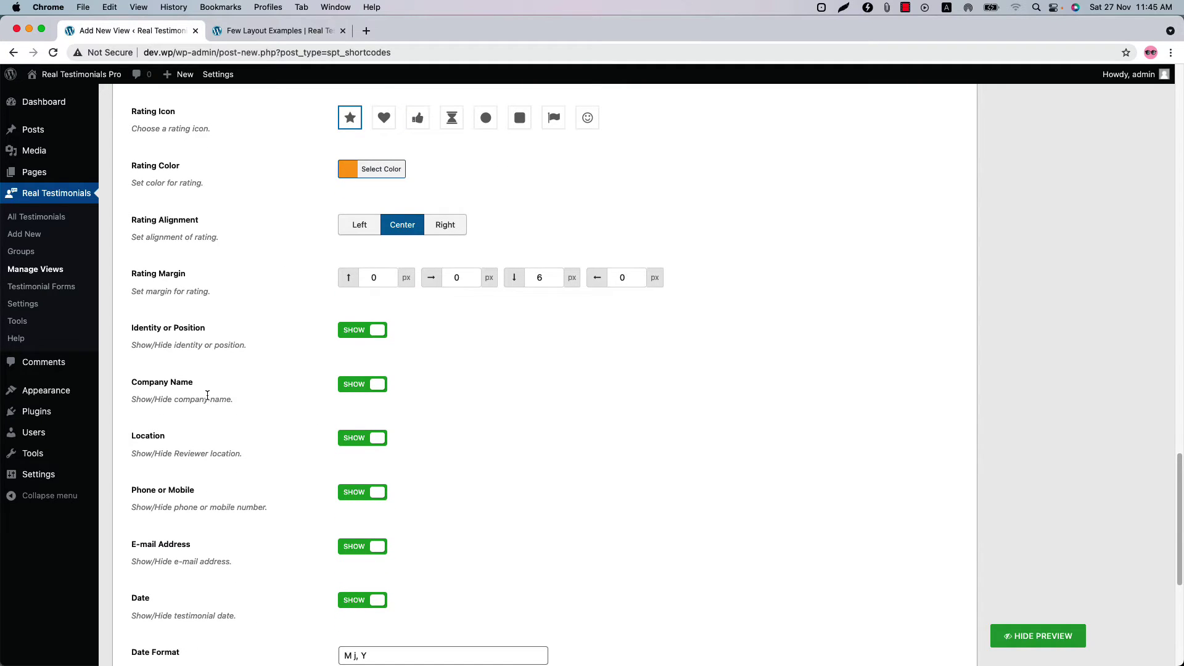
scroll(176, 456, down, 8)
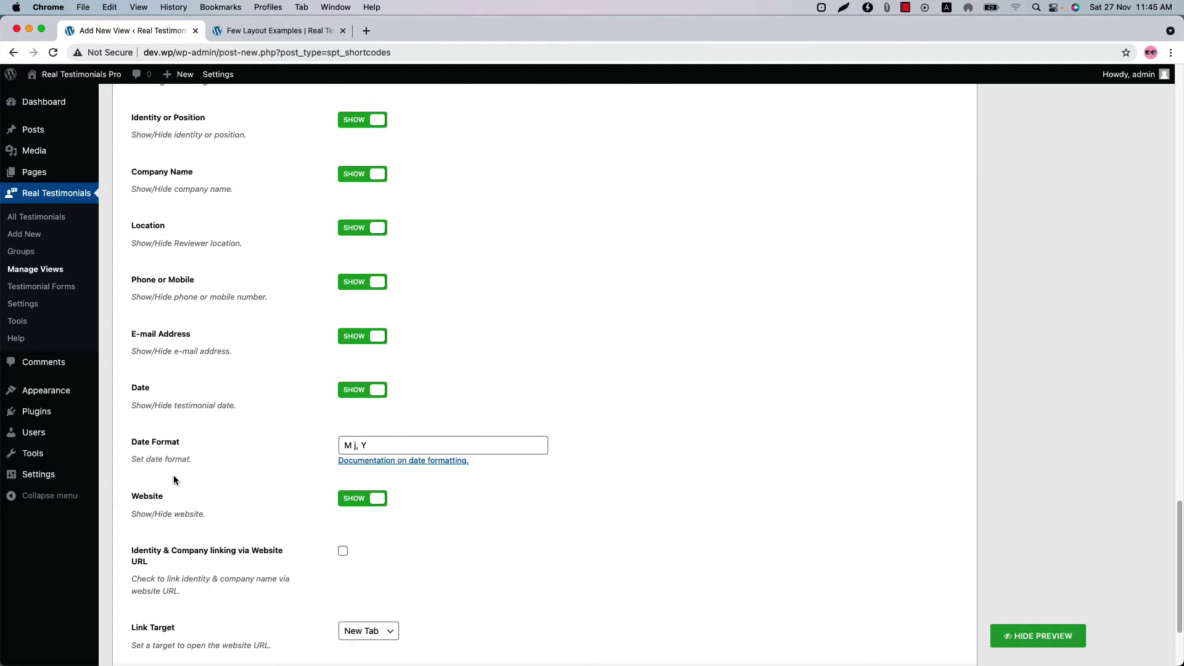
click(343, 552)
- Show social profile icons on testimonials, leaving custom icon colours turned off
scroll(345, 557, down, 5)
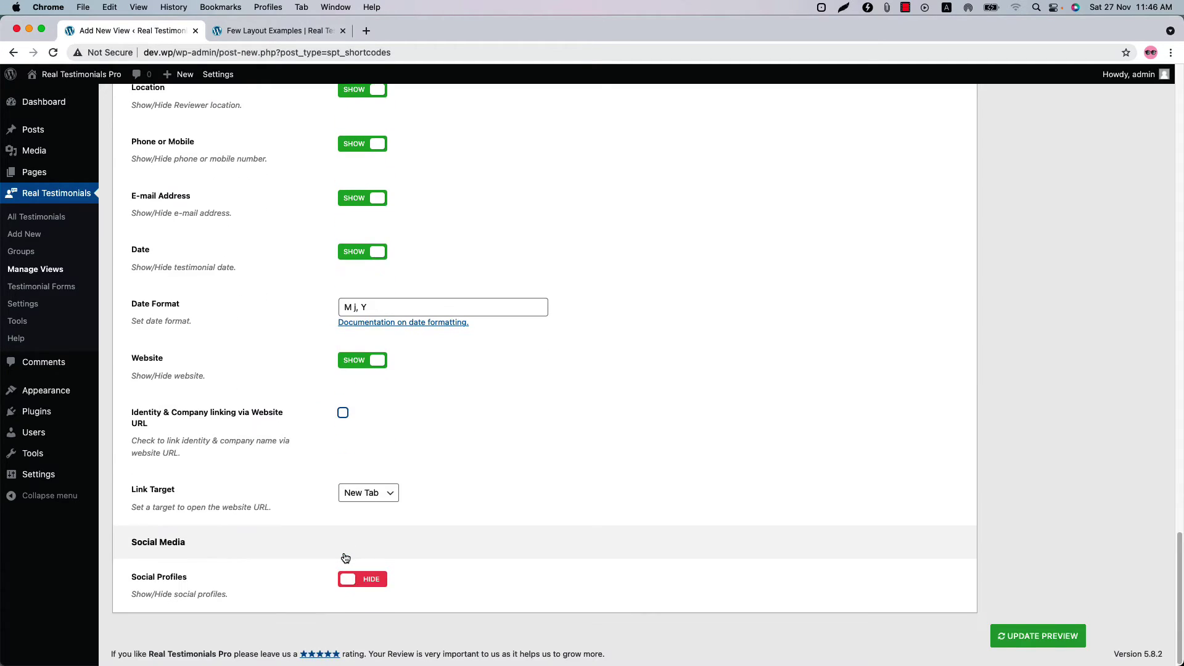
click(366, 579)
scroll(368, 579, down, 8)
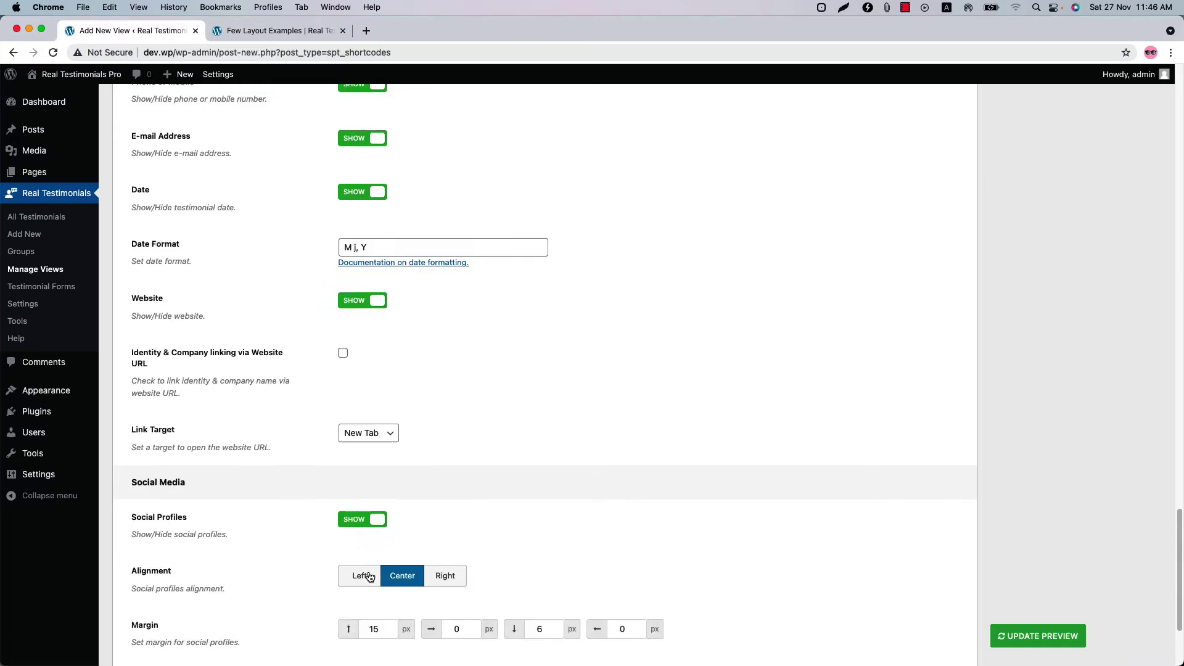
click(343, 522)
scroll(447, 522, down, 4)
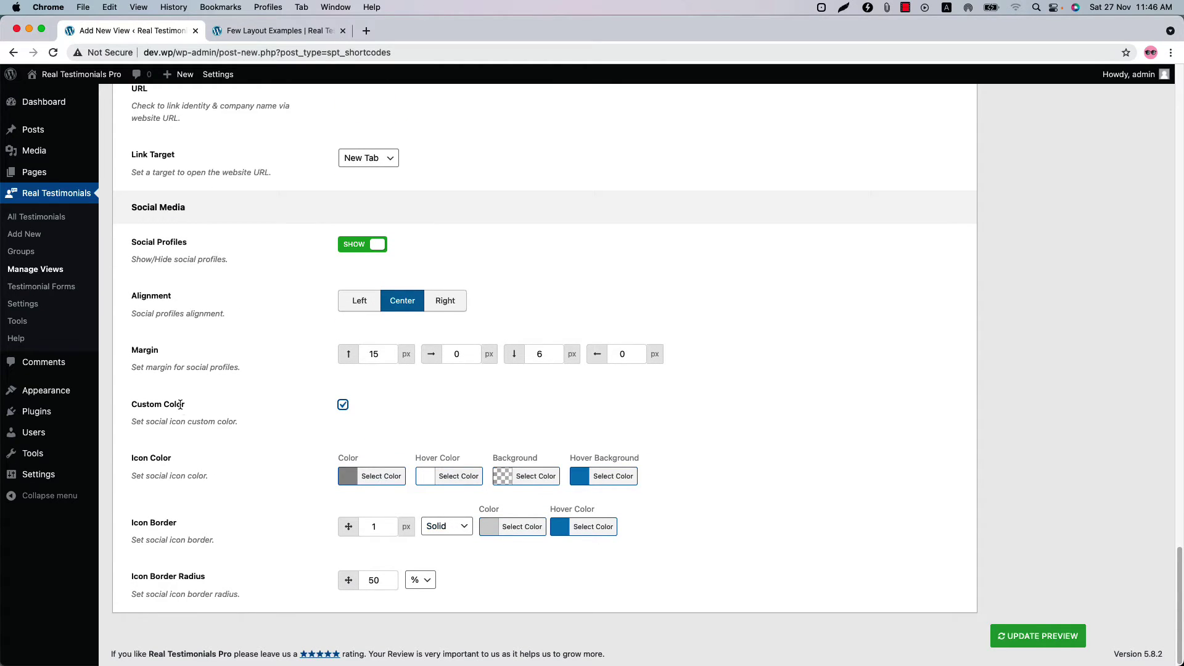
click(342, 405)
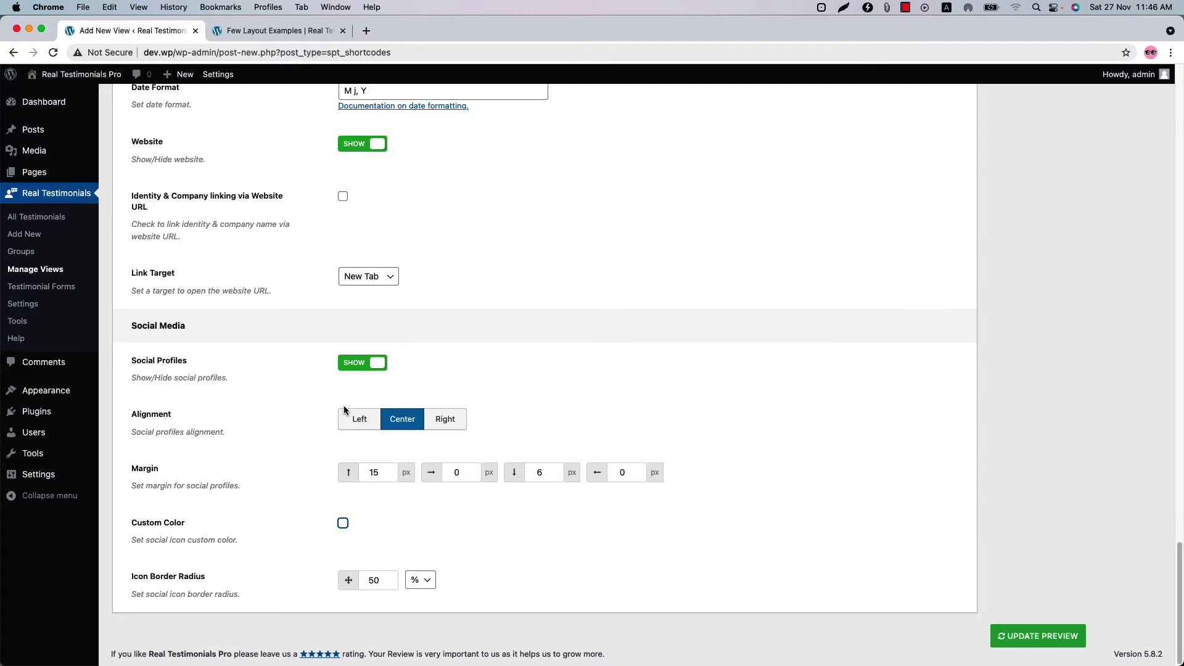
click(352, 378)
- Refresh the live preview and page through three testimonials to see the social icons
click(1038, 635)
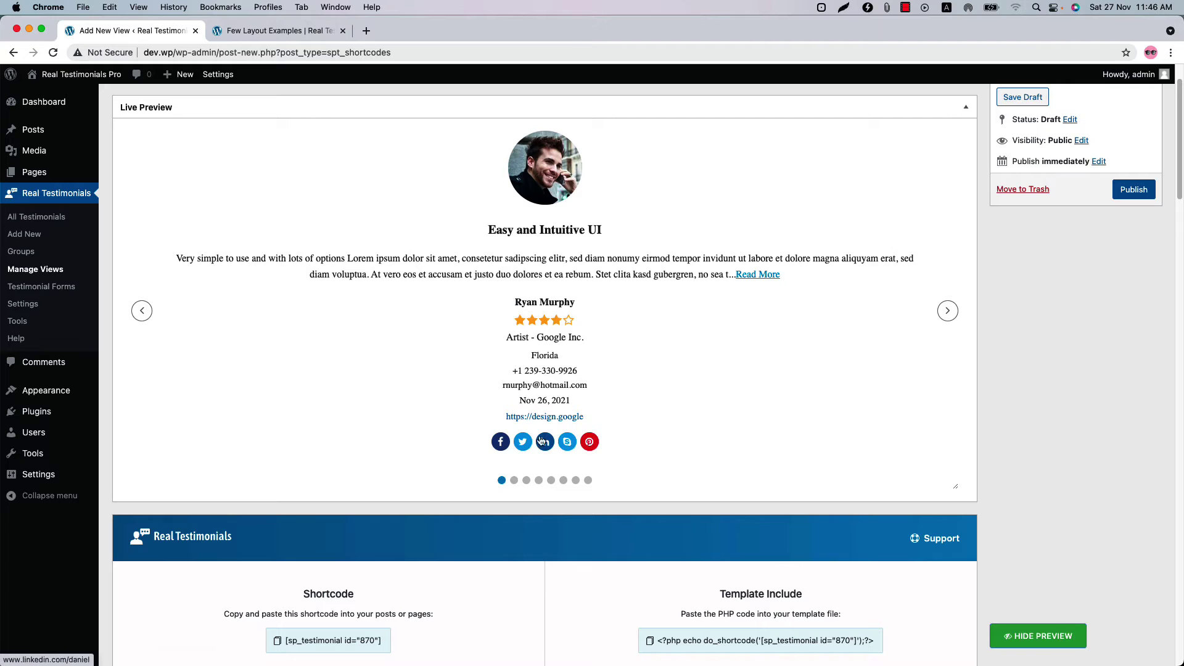
click(949, 314)
click(947, 311)
click(947, 312)
scroll(479, 545, down, 15)
scroll(478, 545, up, 15)
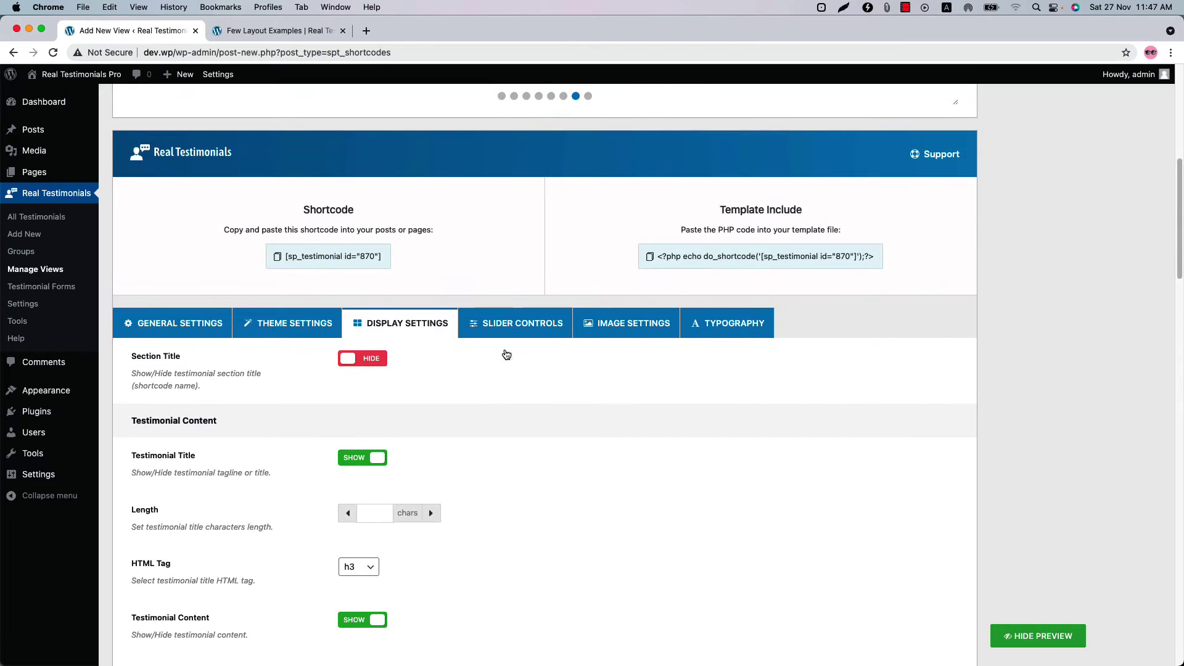
- In Slider Controls, change the slider animation to Fade
click(515, 323)
scroll(495, 457, down, 4)
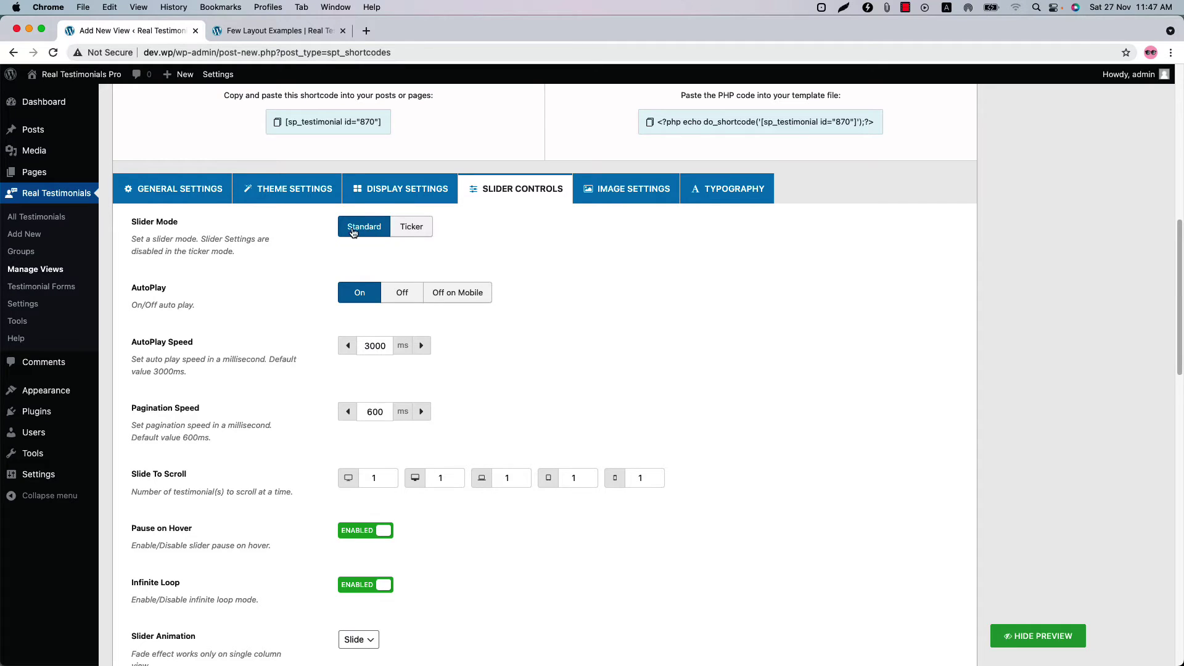
scroll(217, 399, down, 3)
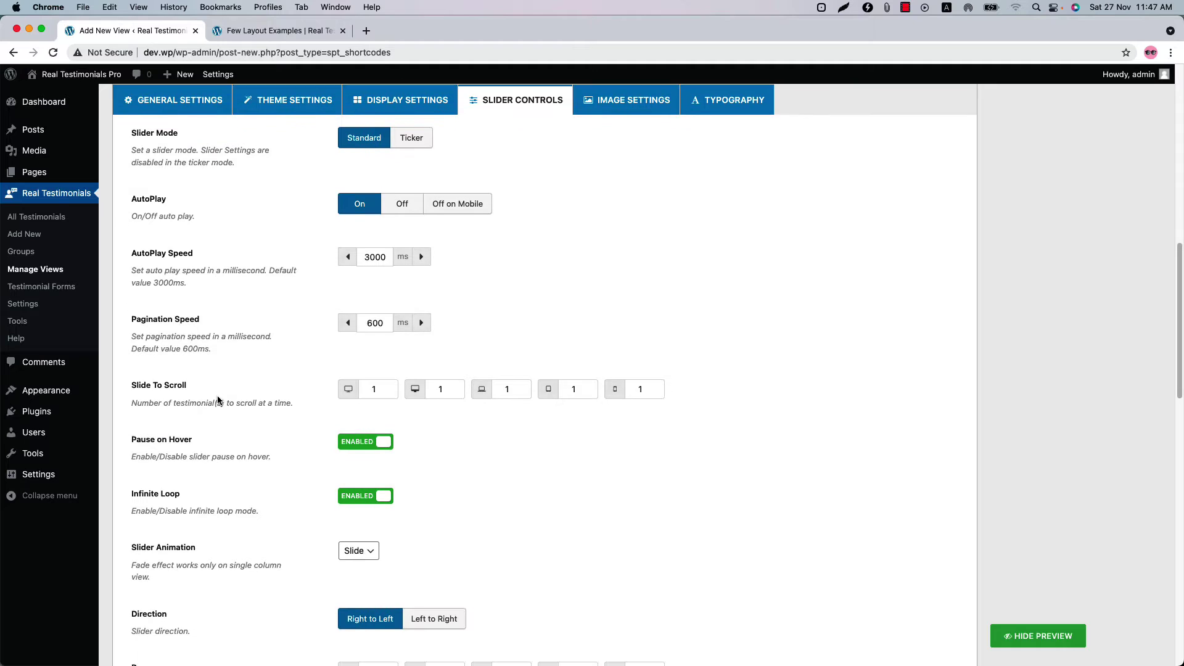
scroll(213, 413, down, 2)
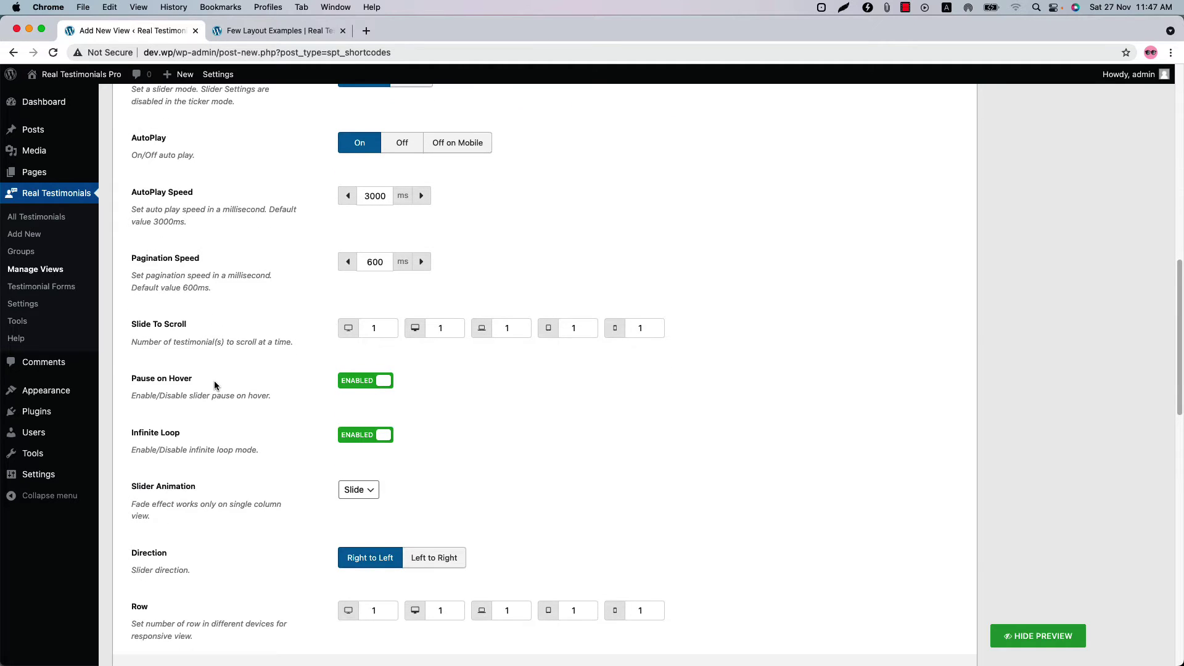
scroll(203, 370, down, 3)
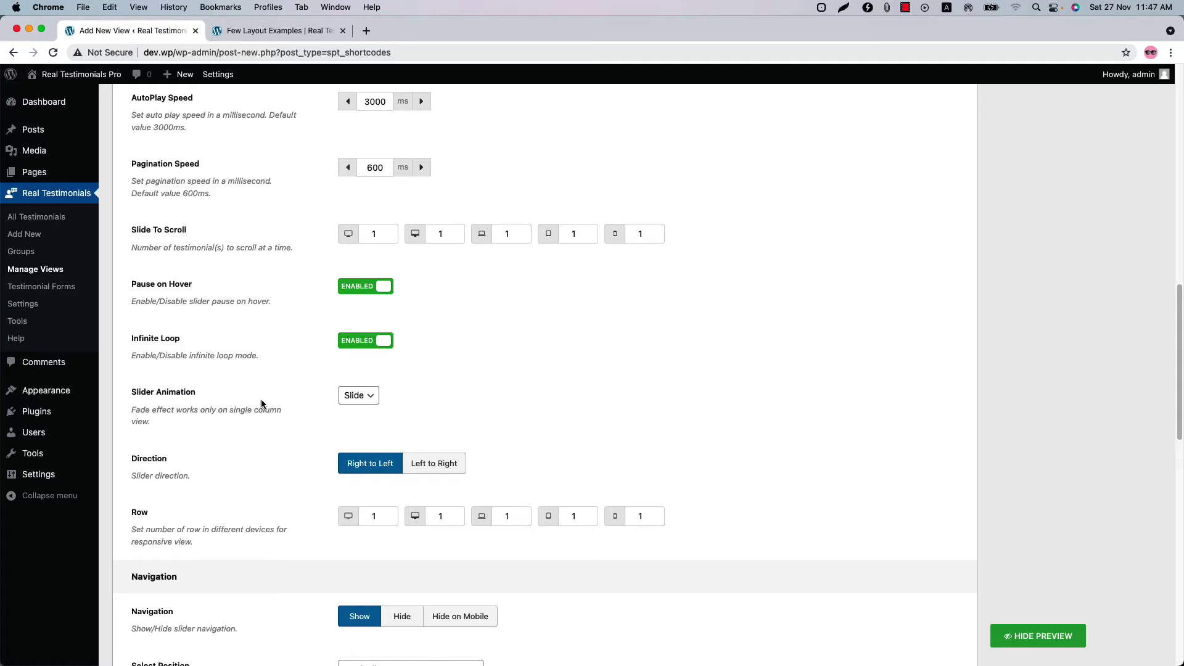
click(350, 396)
click(358, 410)
- Refresh the live preview and step through four testimonials to watch the fade
click(1014, 636)
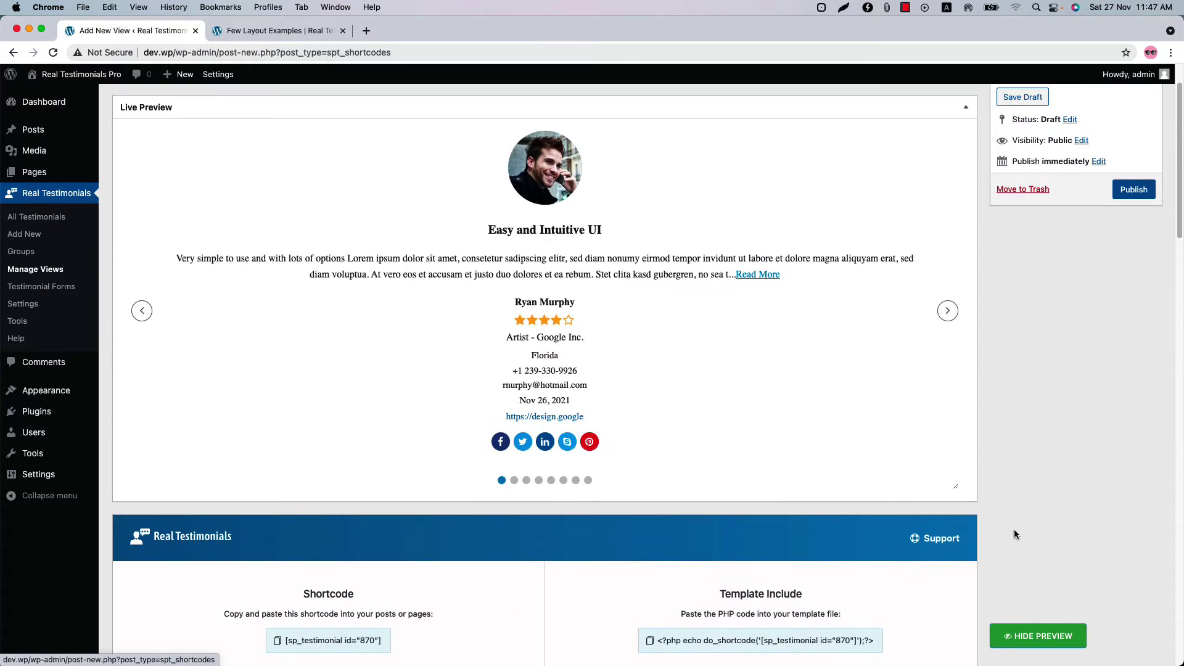
click(948, 315)
click(951, 318)
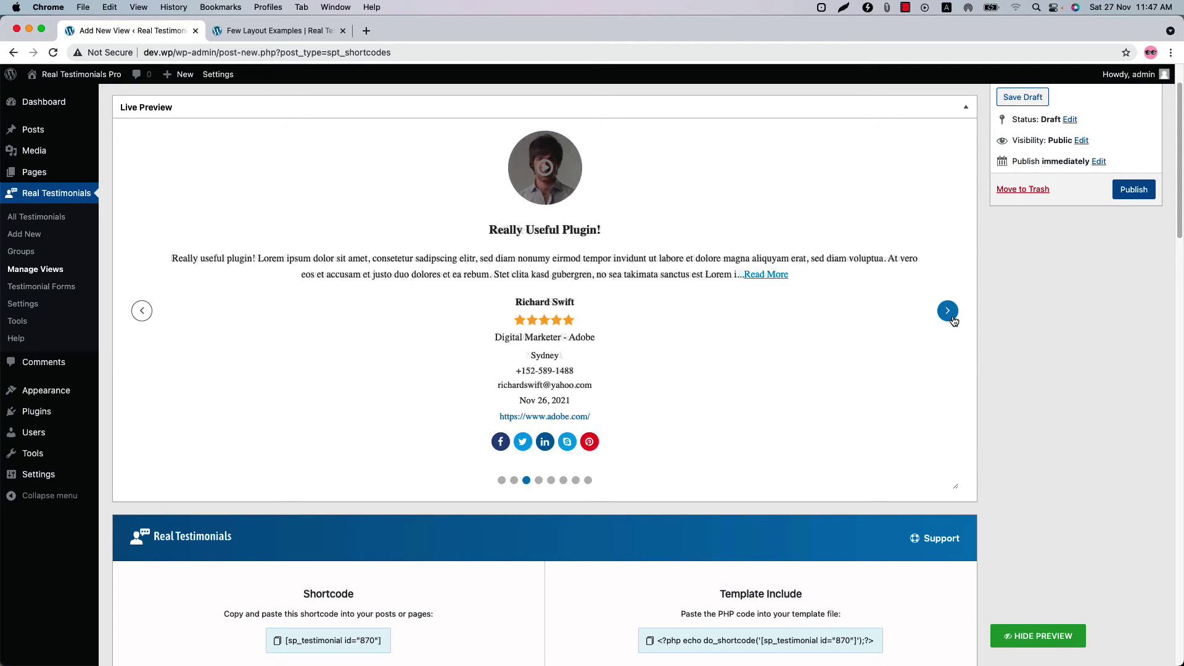
click(951, 316)
click(951, 317)
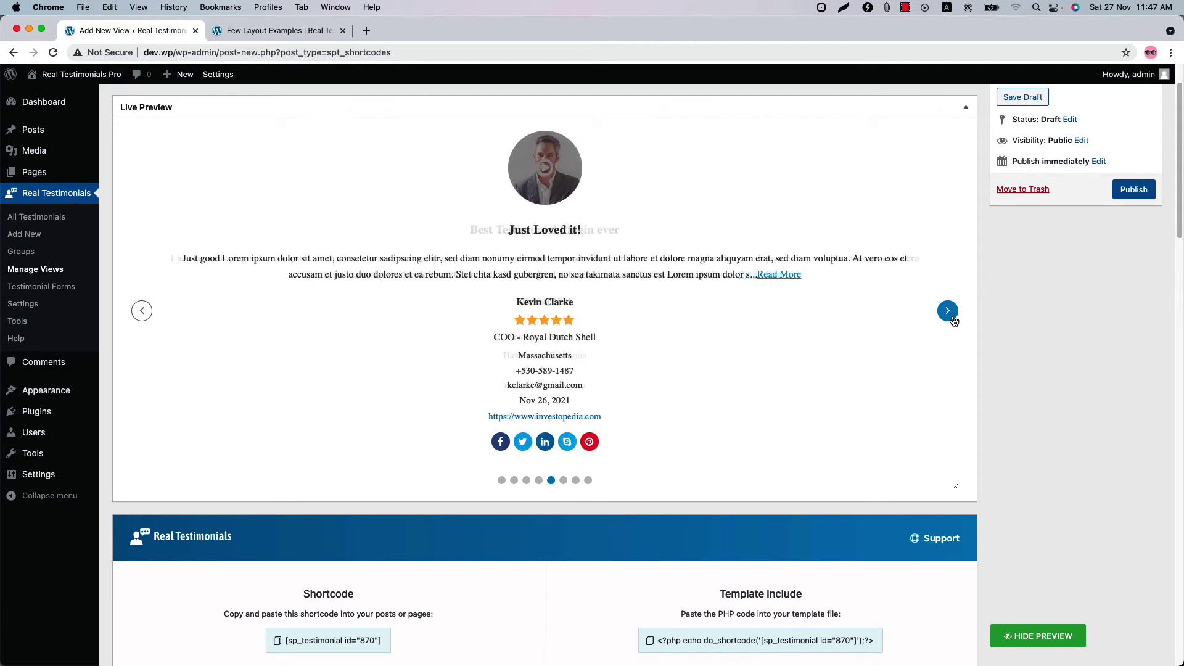
scroll(370, 536, down, 10)
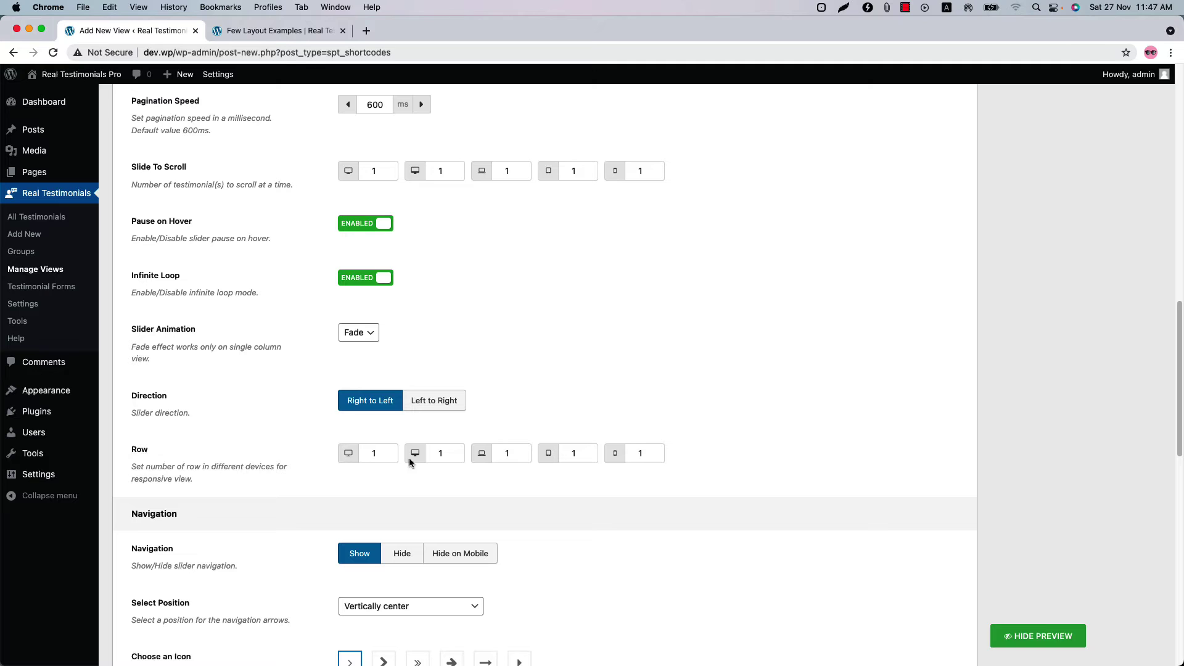
- Hide the slider's navigation arrows and refresh the preview
scroll(265, 517, down, 5)
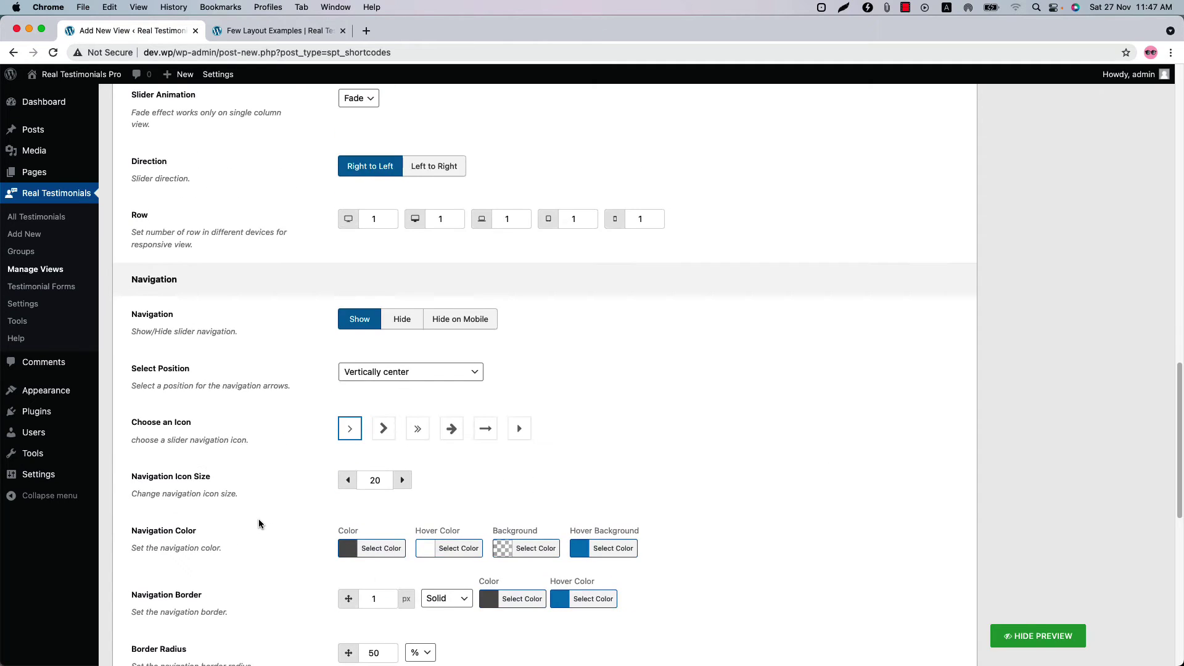
scroll(288, 431, down, 4)
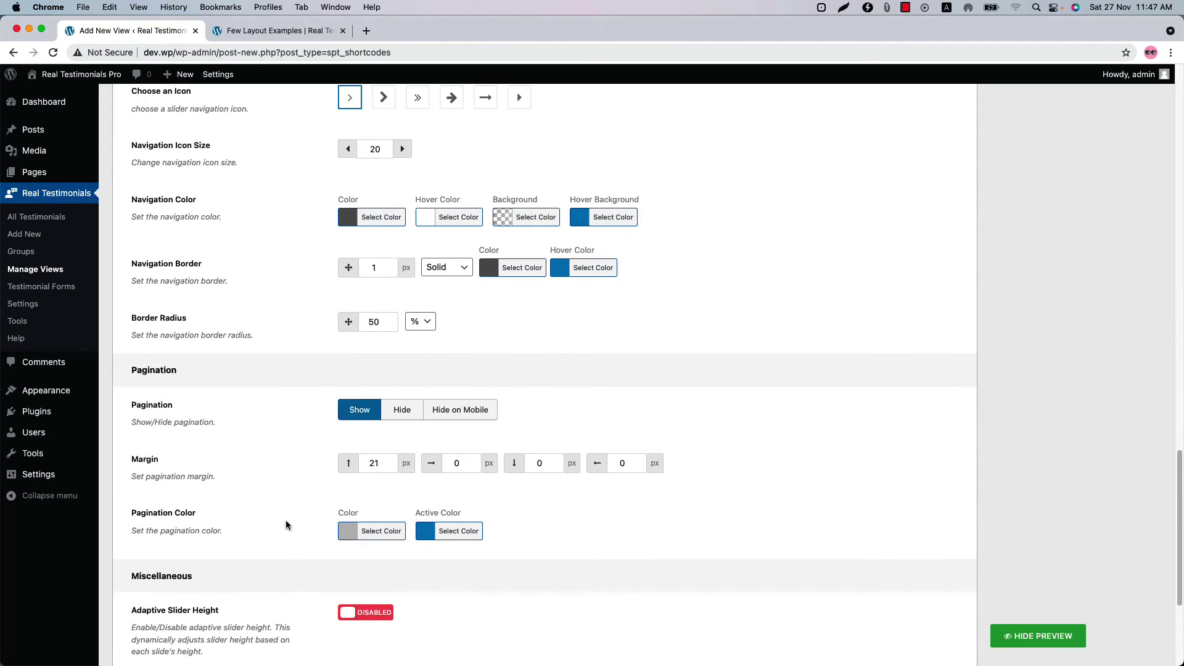
scroll(287, 514, up, 5)
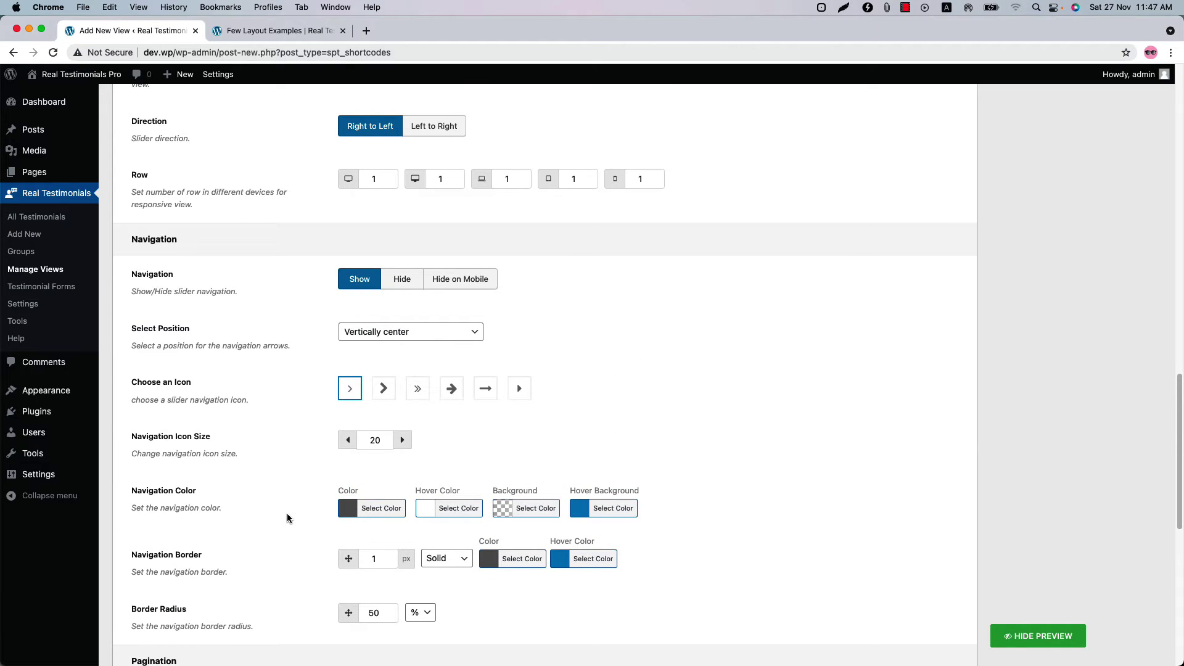
click(405, 282)
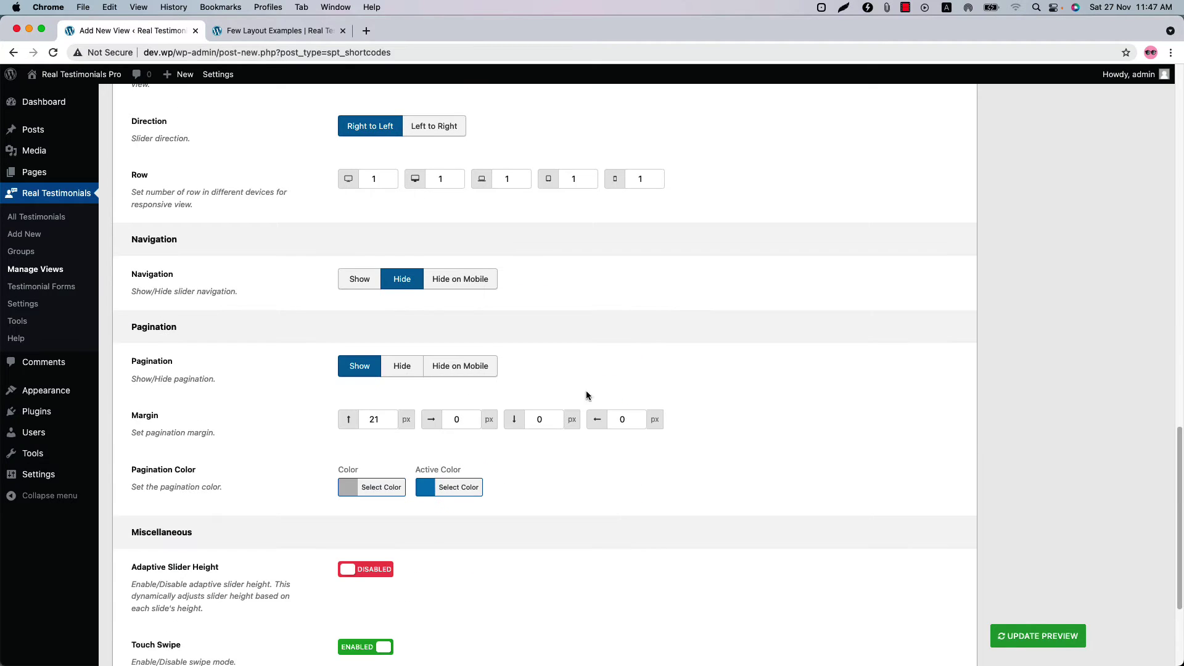
click(1011, 635)
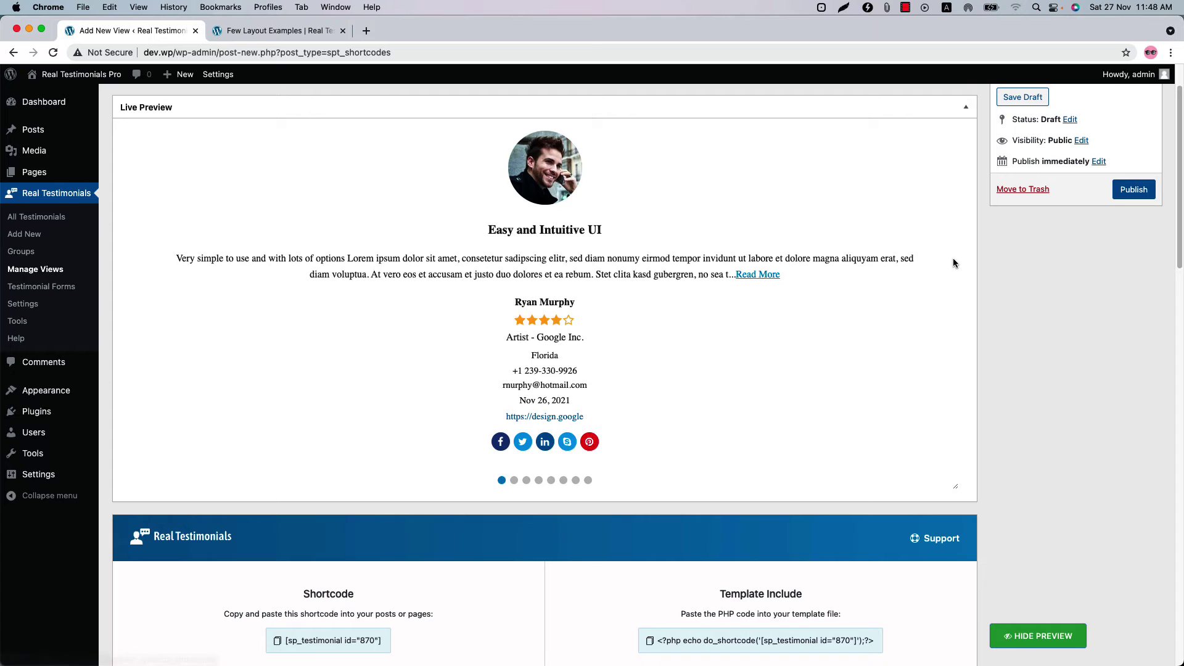
- Restore the navigation arrows at top right, hide pagination dots, and preview two slides
scroll(493, 481, down, 15)
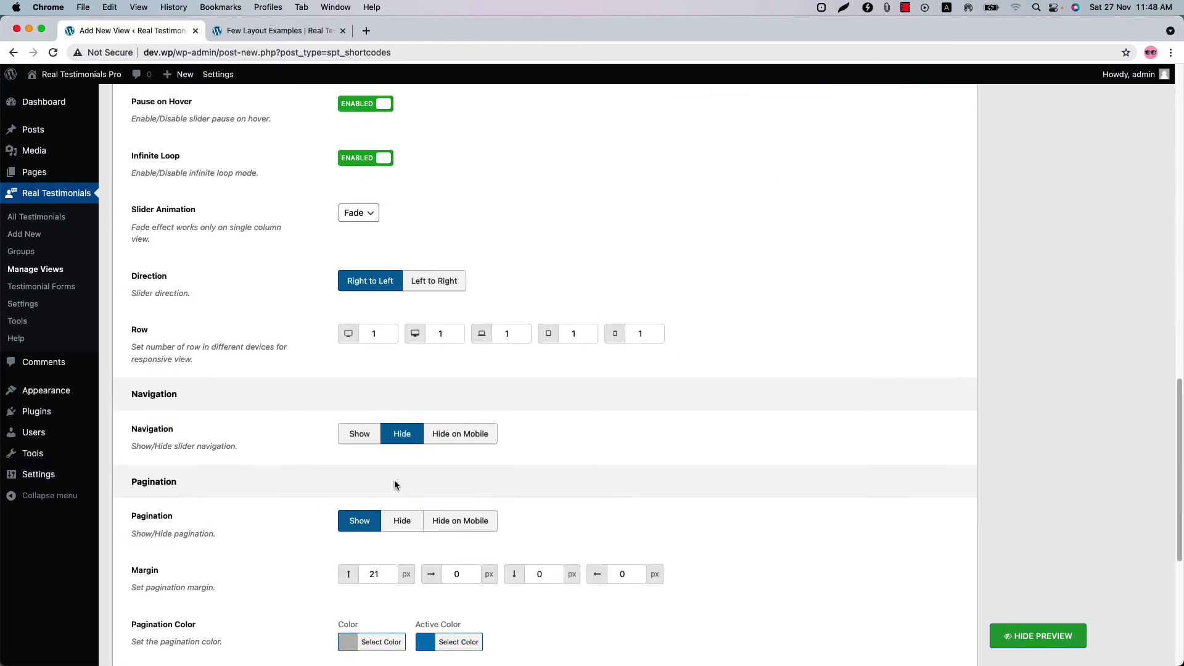
click(360, 414)
scroll(410, 442, down, 3)
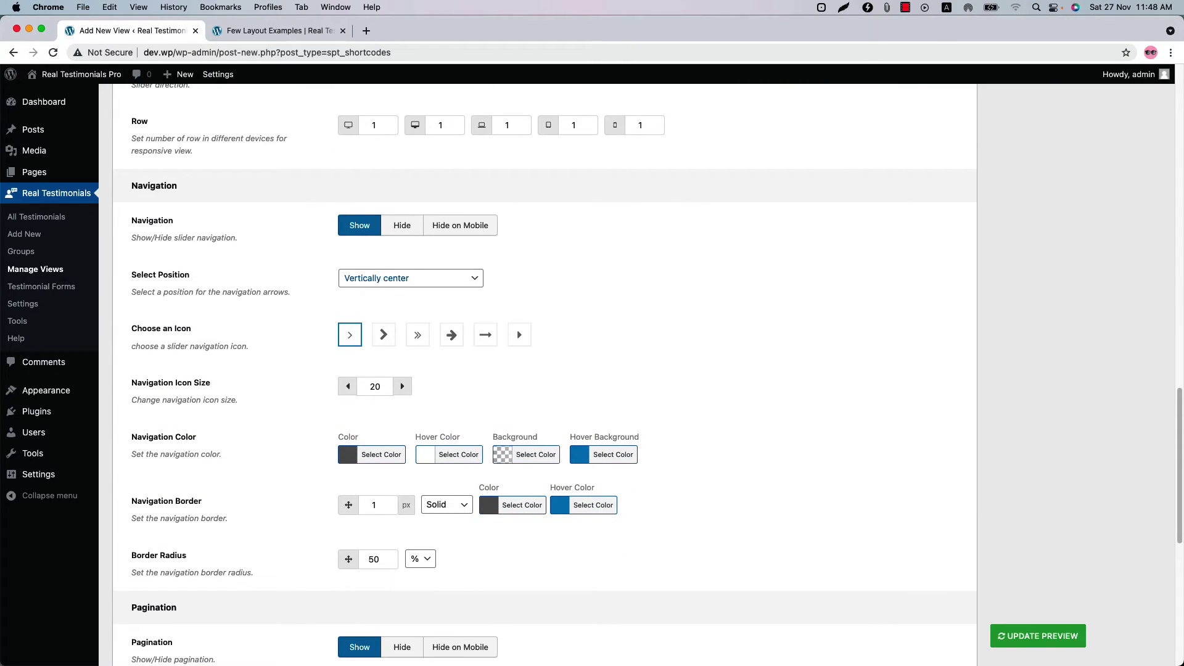
click(383, 278)
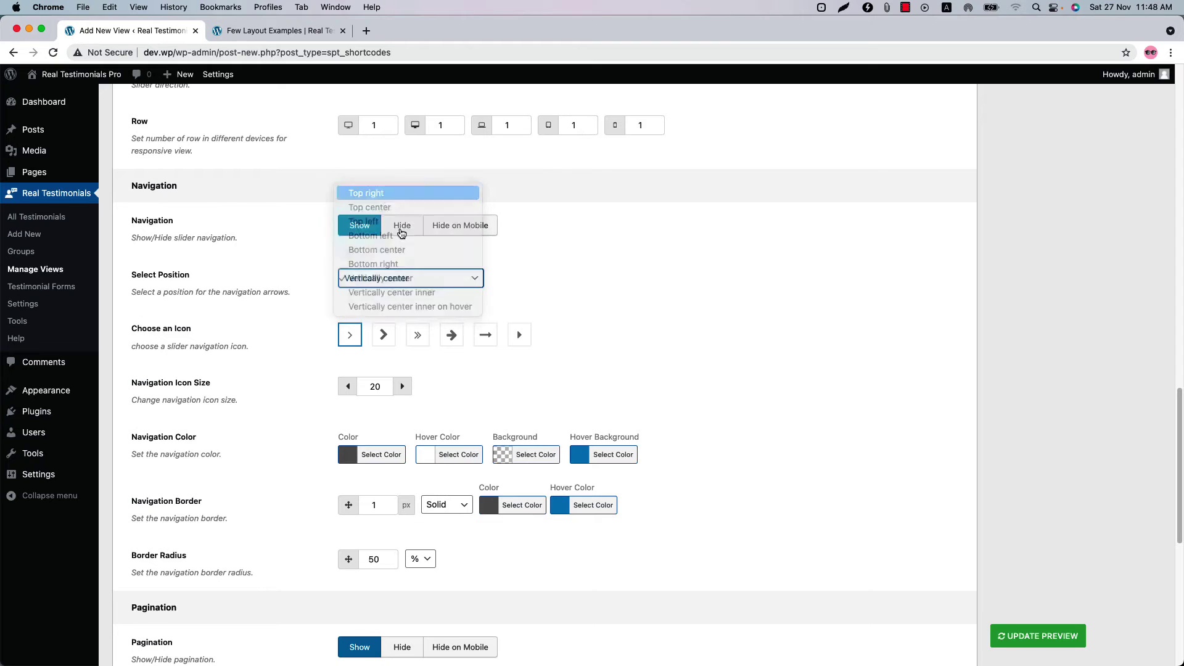
click(369, 193)
scroll(426, 480, down, 4)
click(413, 427)
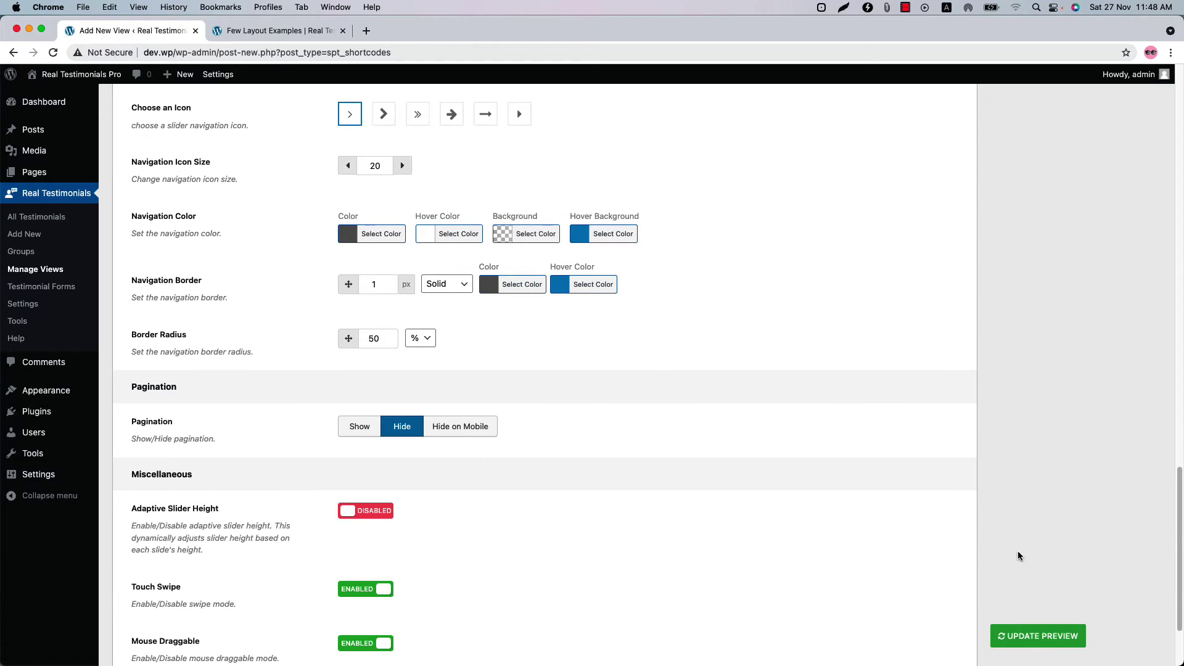
click(1058, 641)
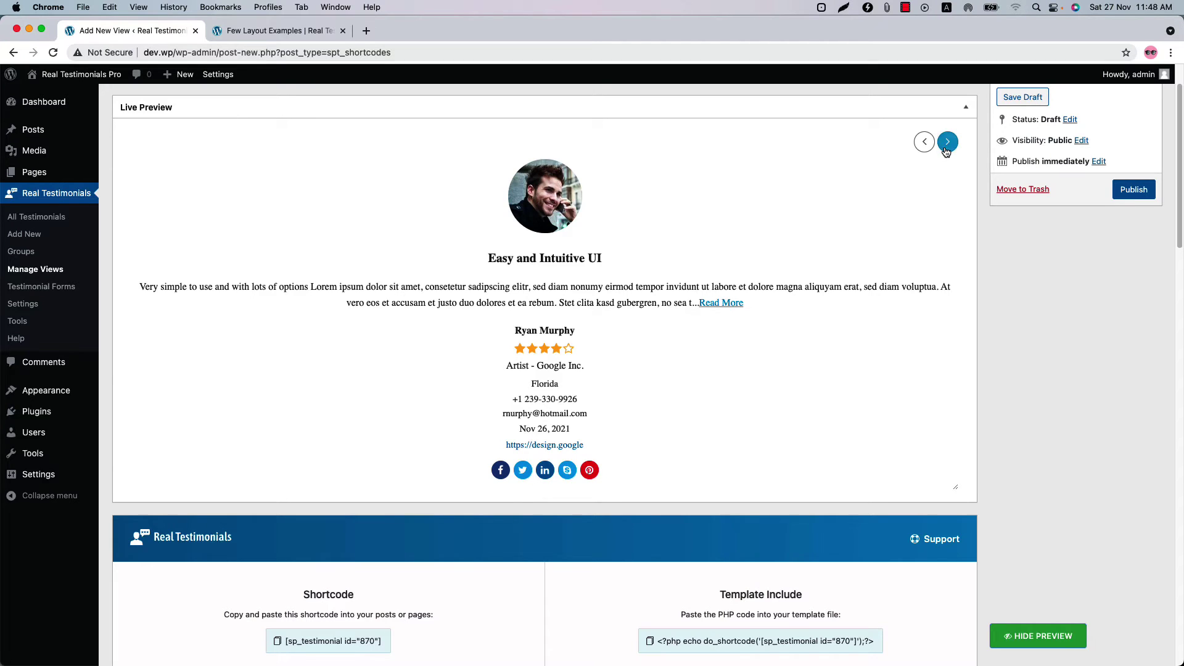
click(947, 142)
click(947, 142)
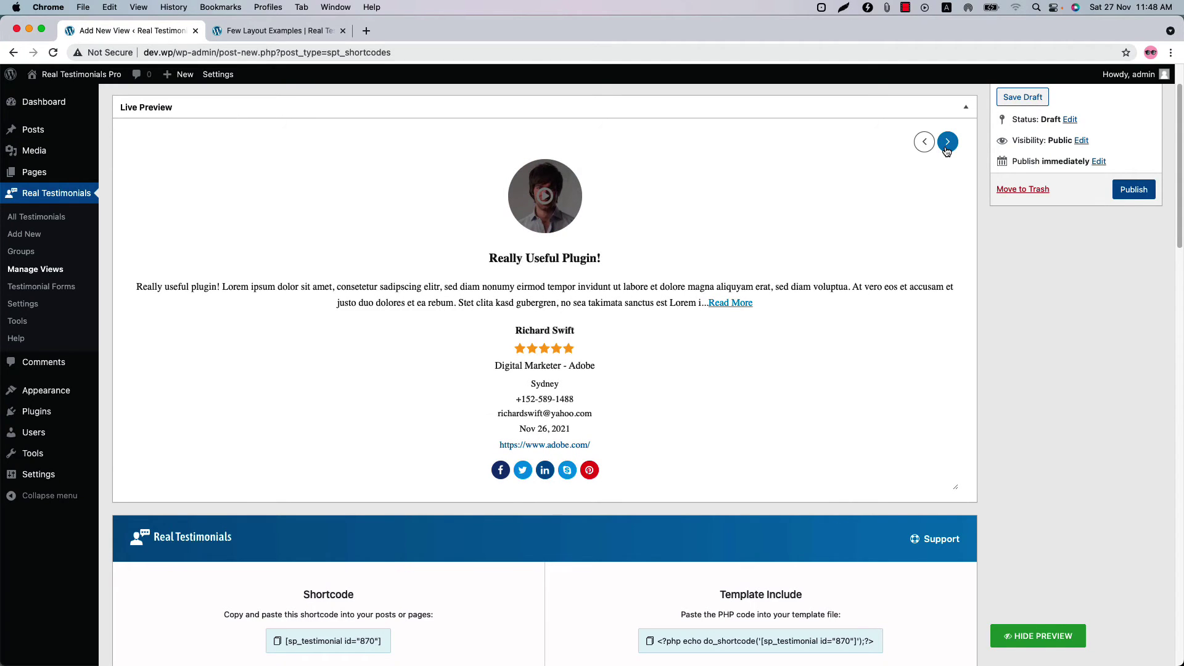
- Move the navigation arrows to vertically centre and show pagination dots again
scroll(530, 497, down, 15)
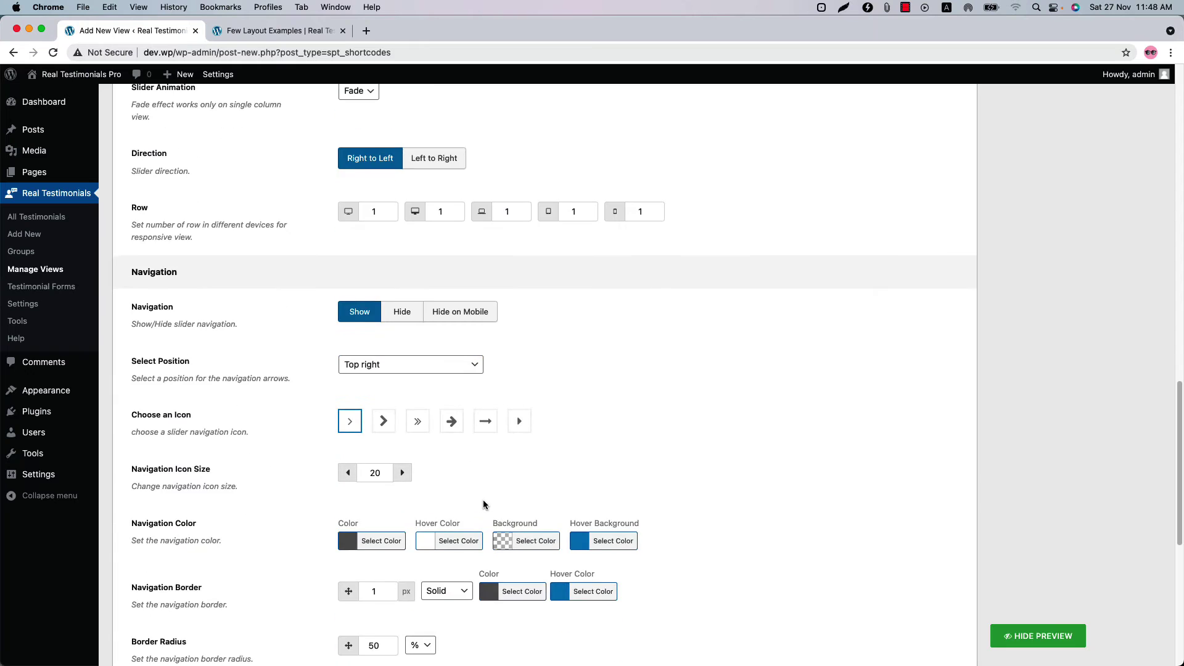
click(383, 282)
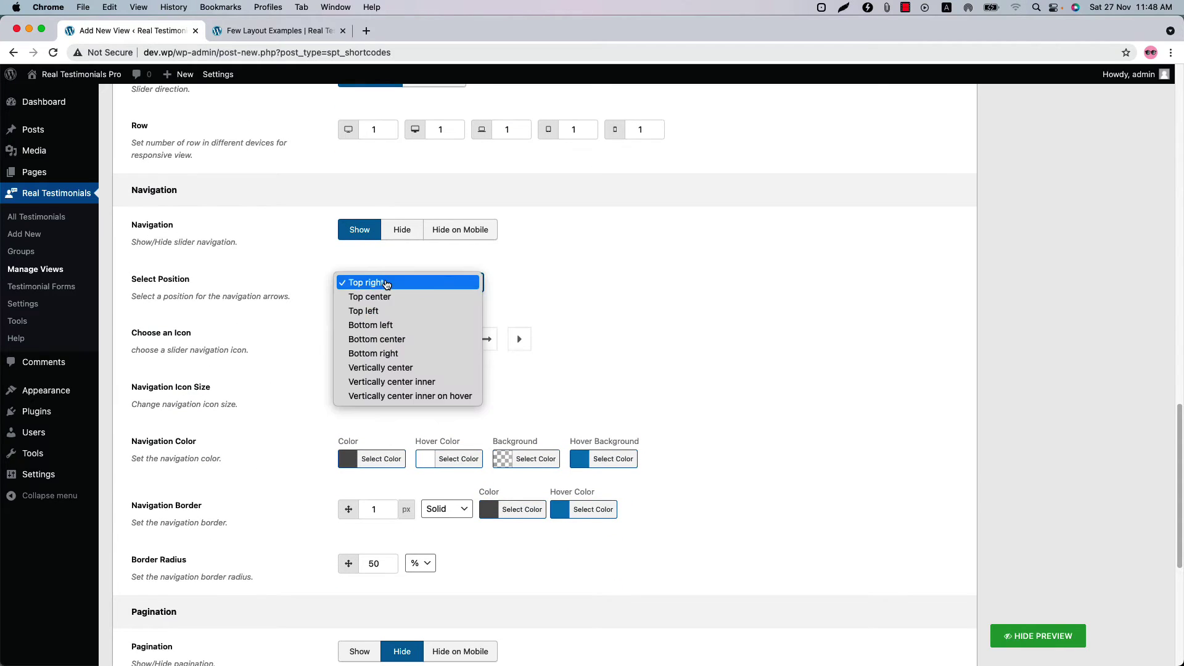
click(398, 373)
scroll(417, 417, down, 5)
click(362, 373)
scroll(362, 372, down, 3)
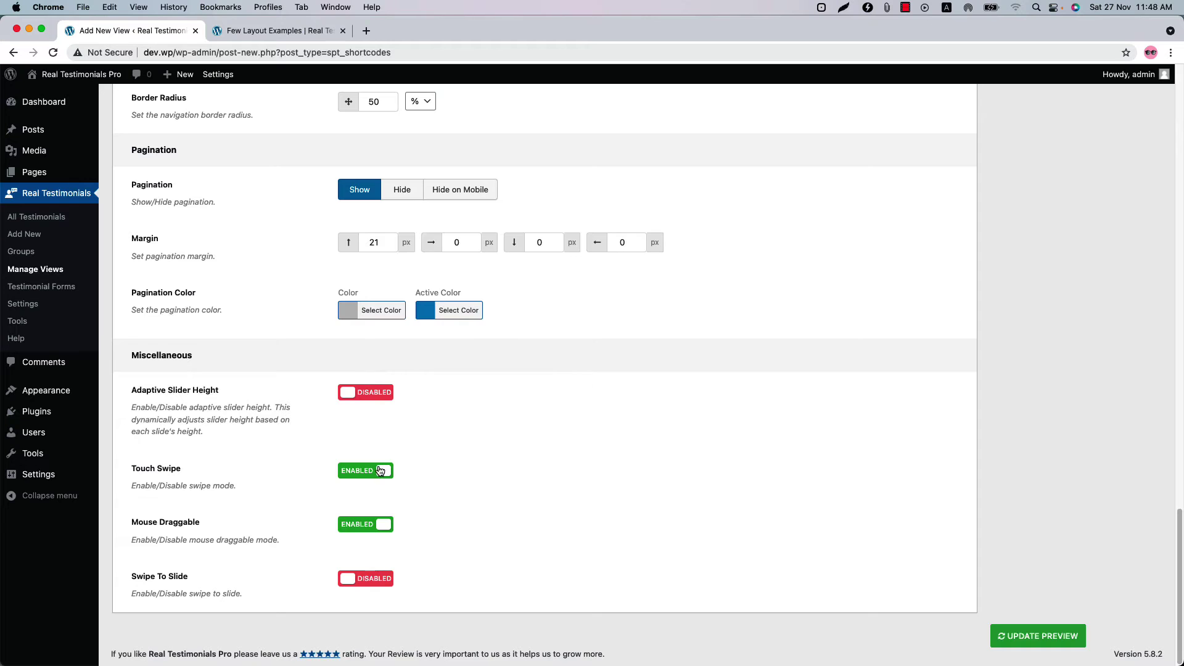
scroll(603, 434, up, 15)
- Enable the thumbnail slider in Image Settings and preview two testimonials with round thumbnails
click(627, 399)
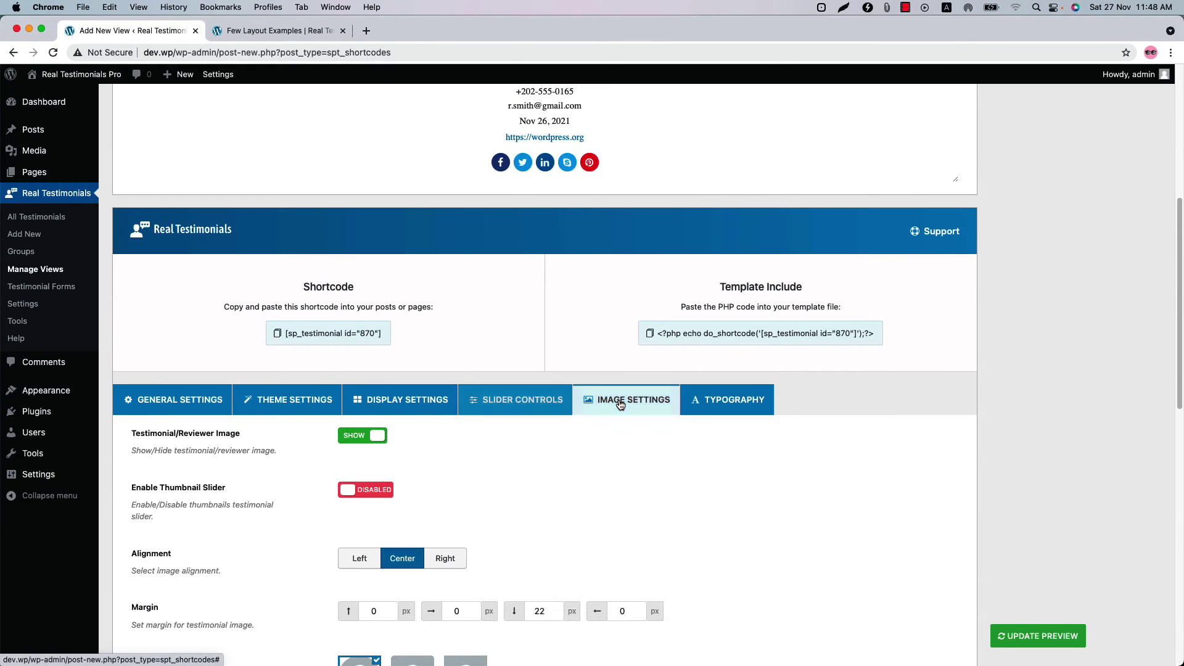
scroll(576, 471, down, 4)
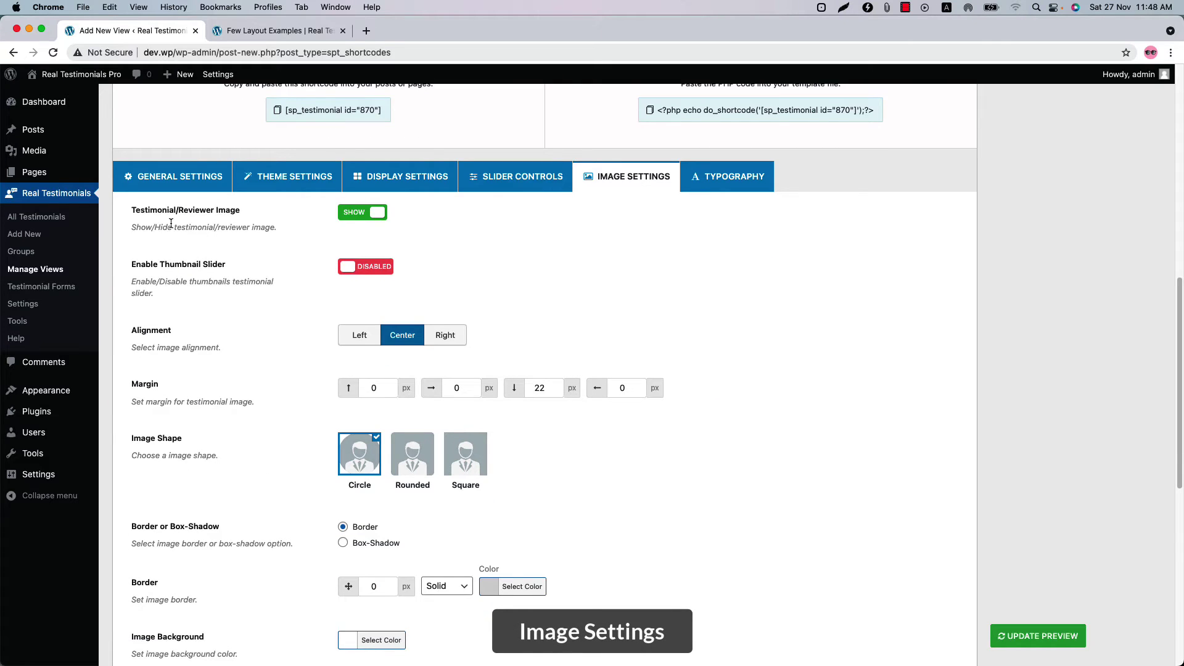
click(367, 270)
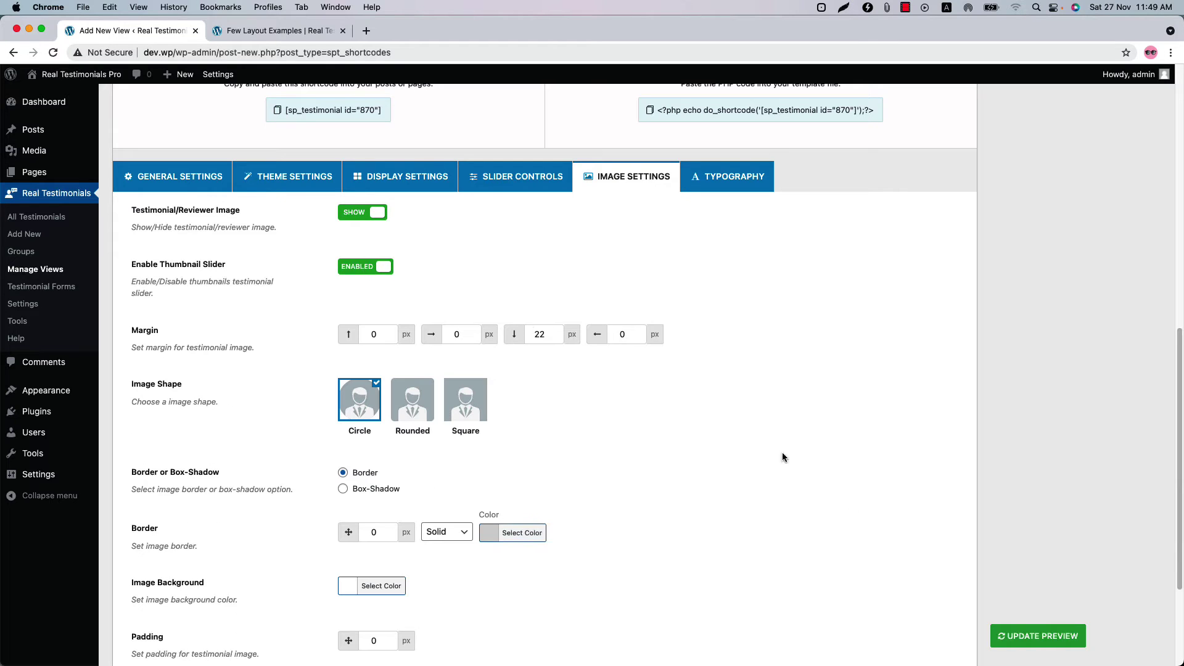
click(1036, 639)
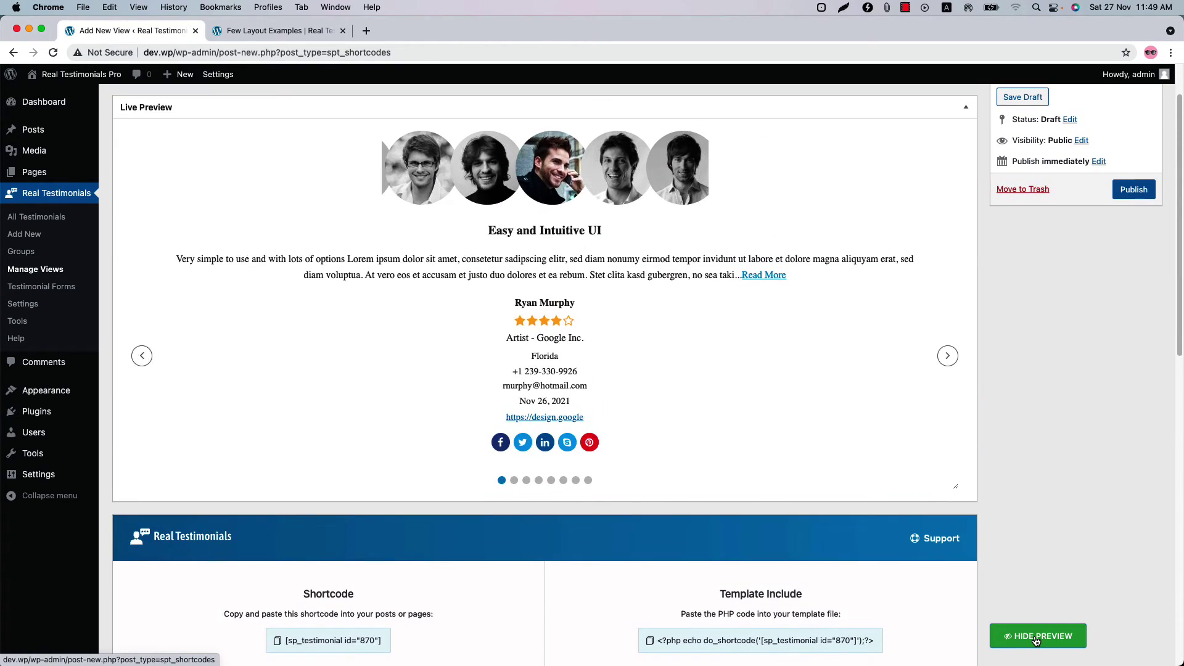
click(946, 360)
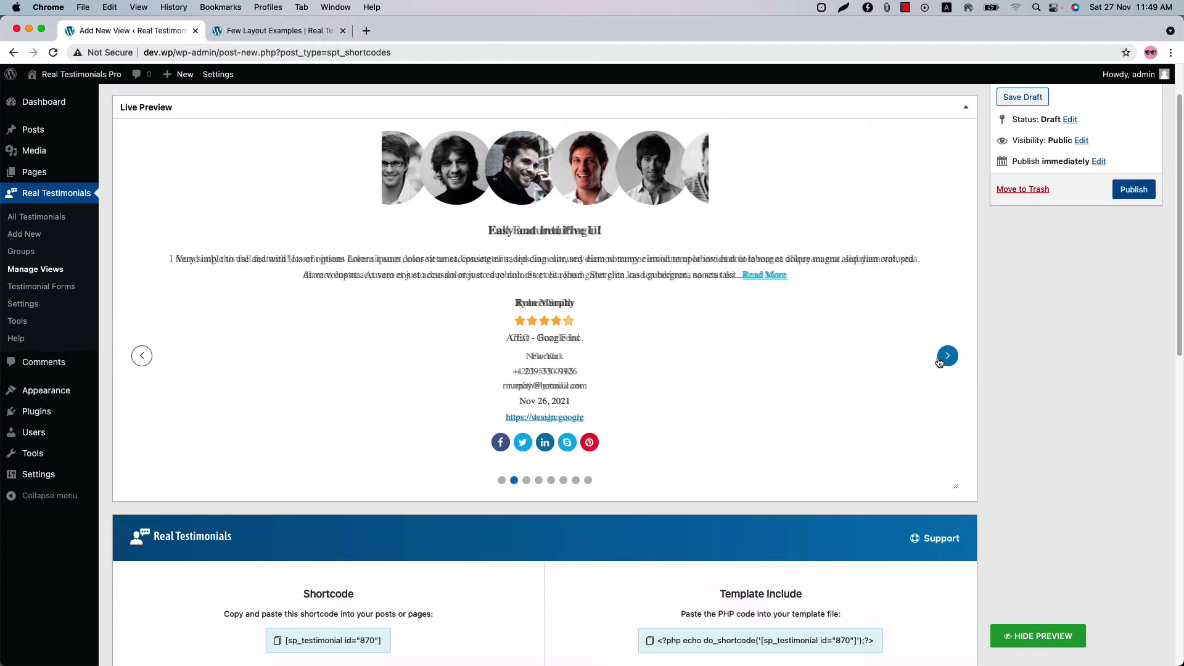
click(945, 362)
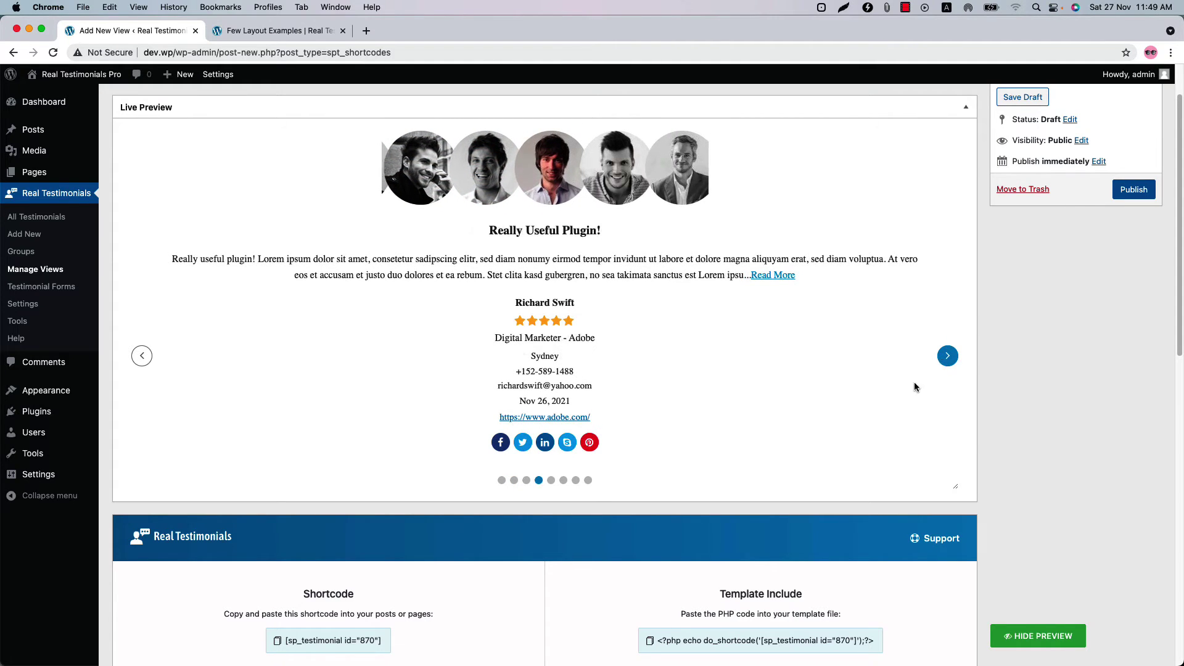
scroll(454, 555, down, 15)
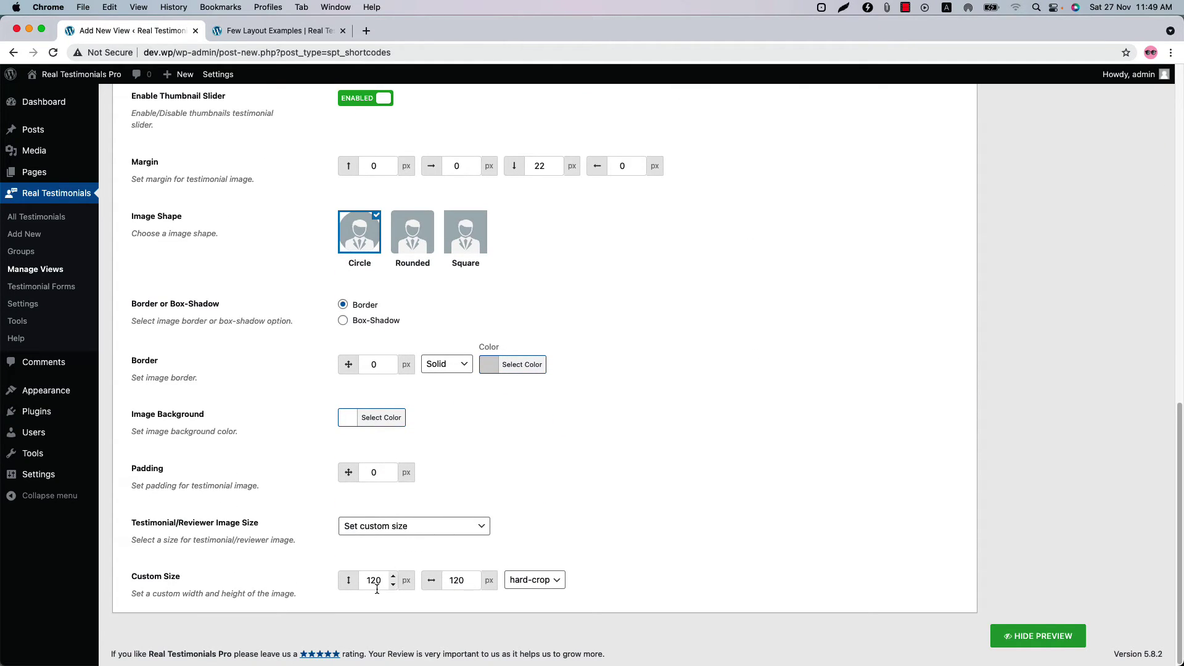
- Change the reviewer image custom size to 100 × 100 px and refresh the preview
click(376, 584)
key(BackSpace)
text(0)
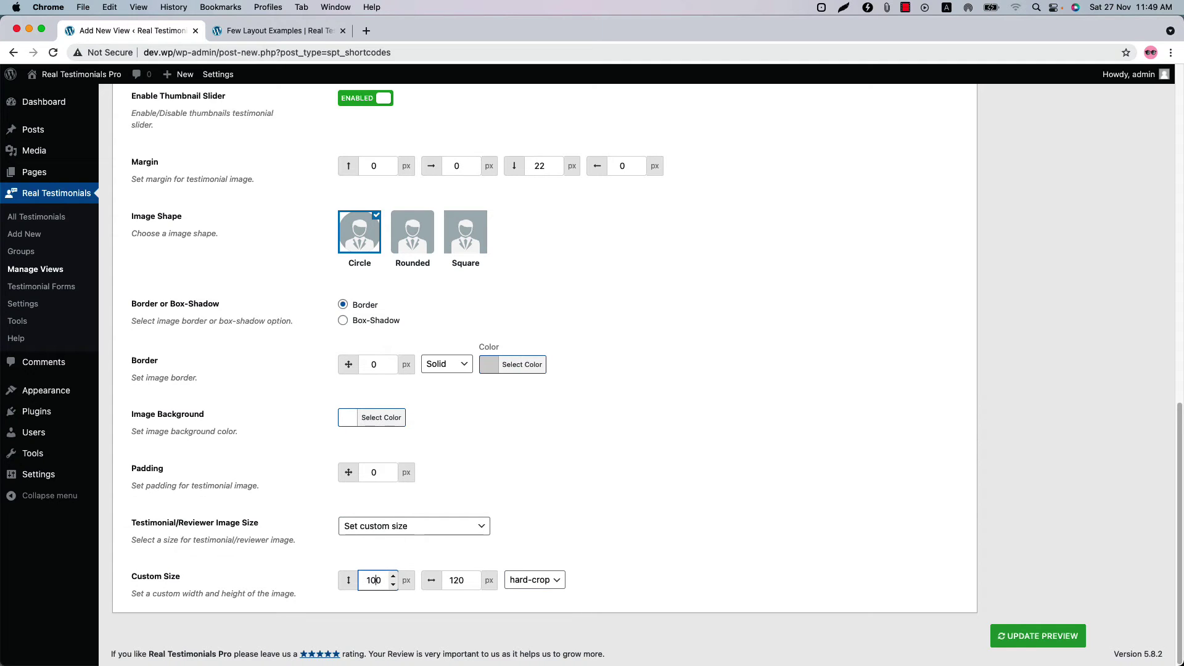
click(453, 581)
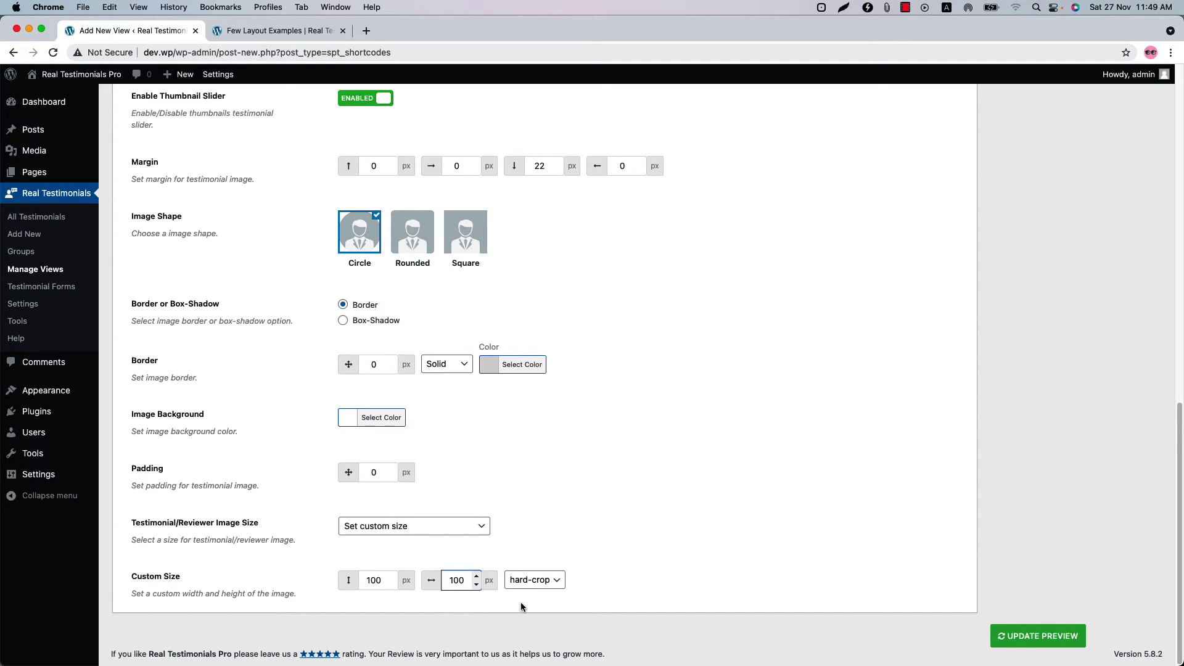
text(0)
click(1002, 637)
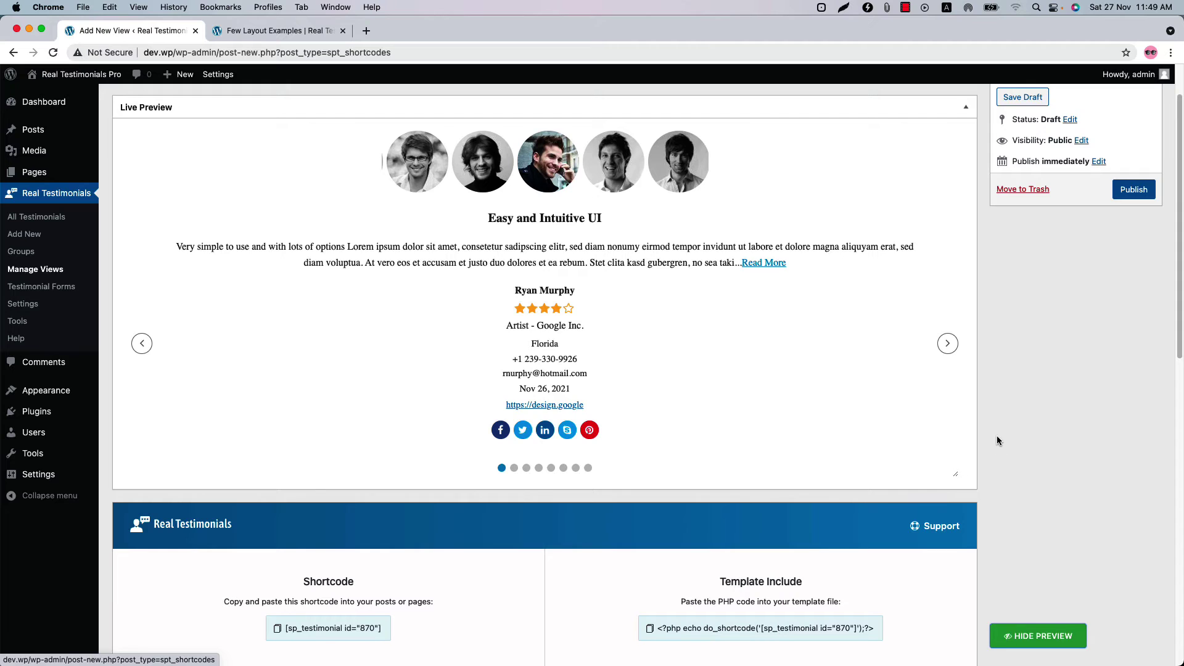
- Browse two more slides, then disable the thumbnail slider again
click(946, 345)
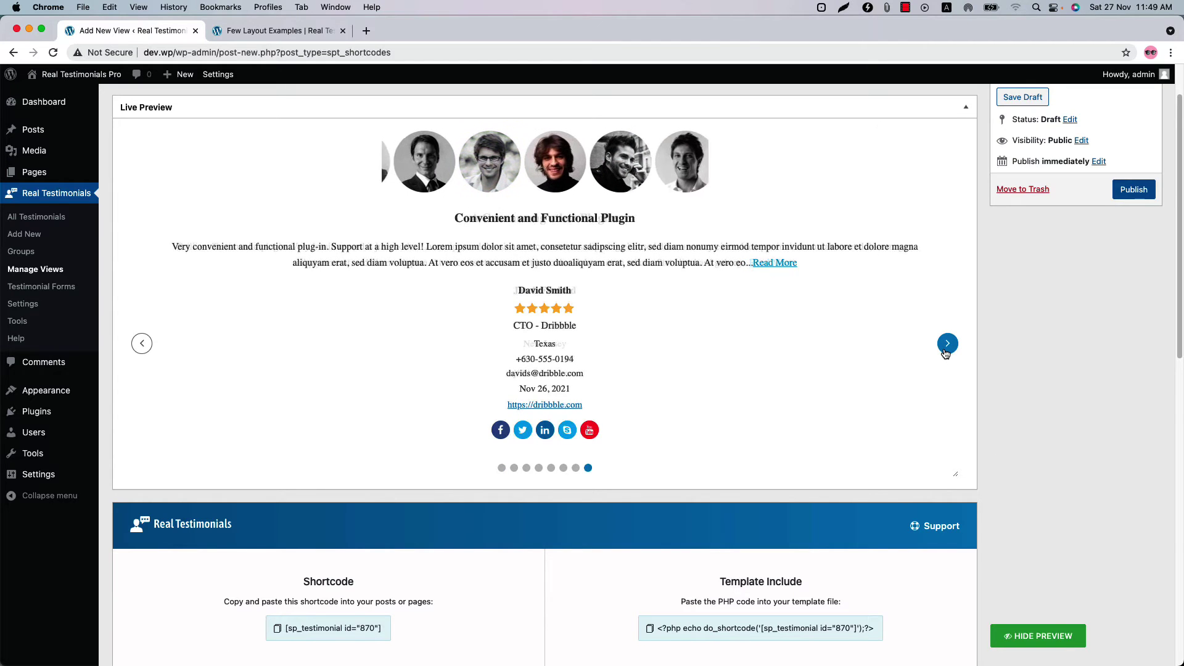
click(947, 345)
scroll(455, 573, down, 15)
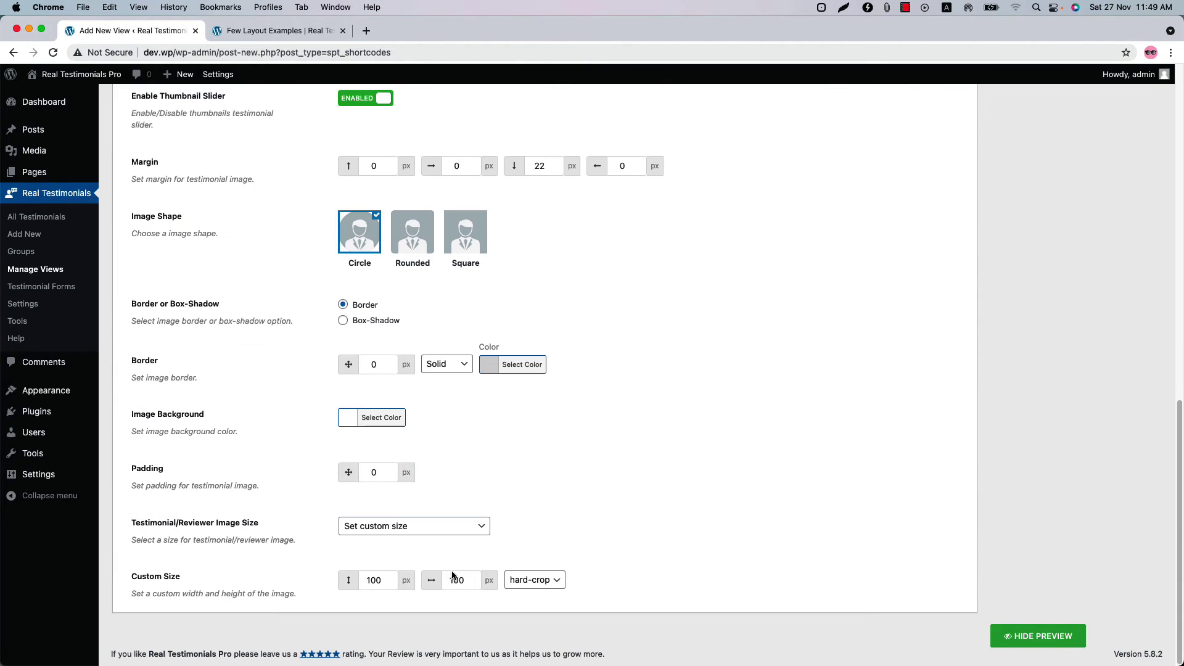
click(358, 102)
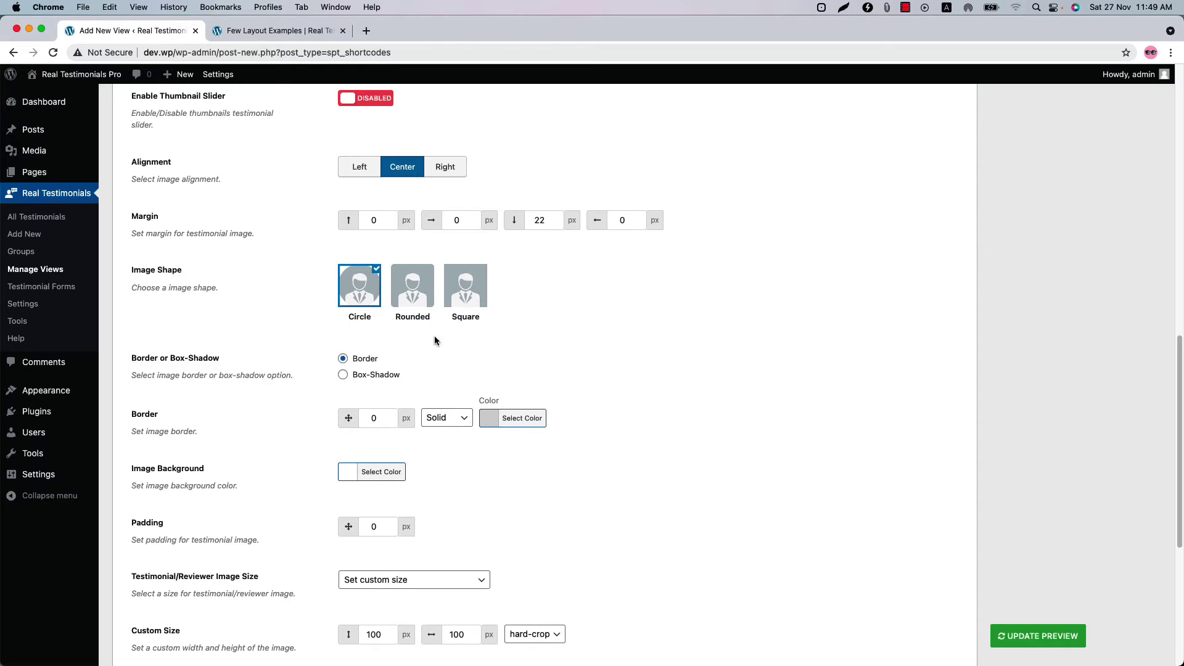
click(418, 303)
click(1022, 636)
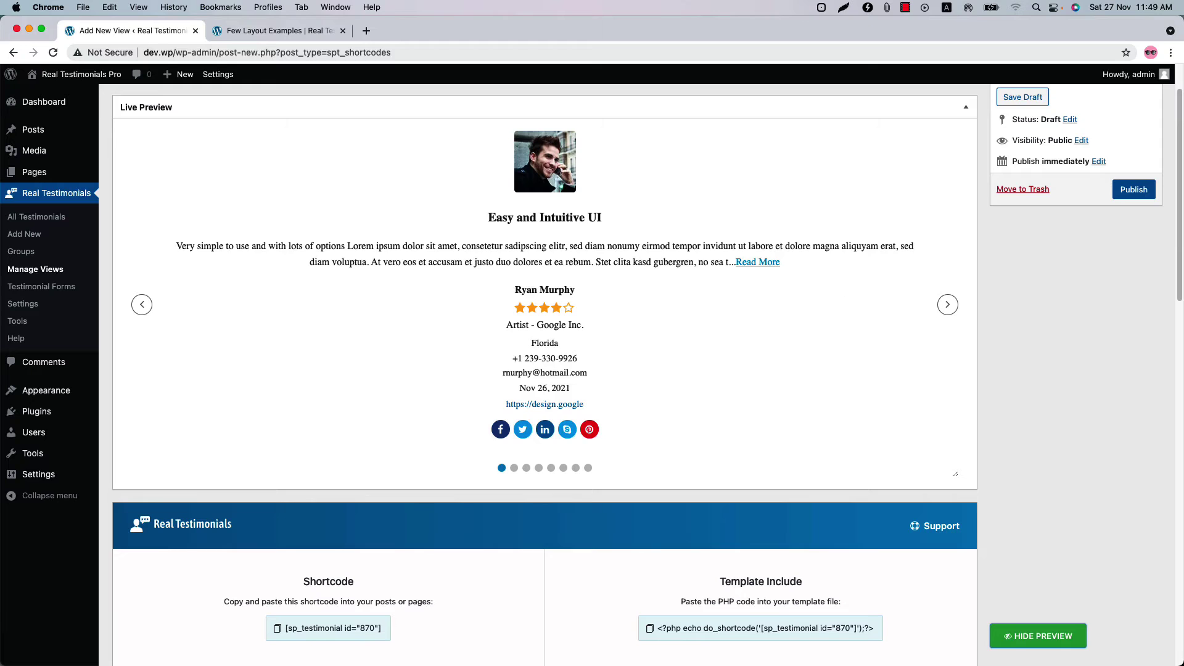
click(944, 308)
click(942, 310)
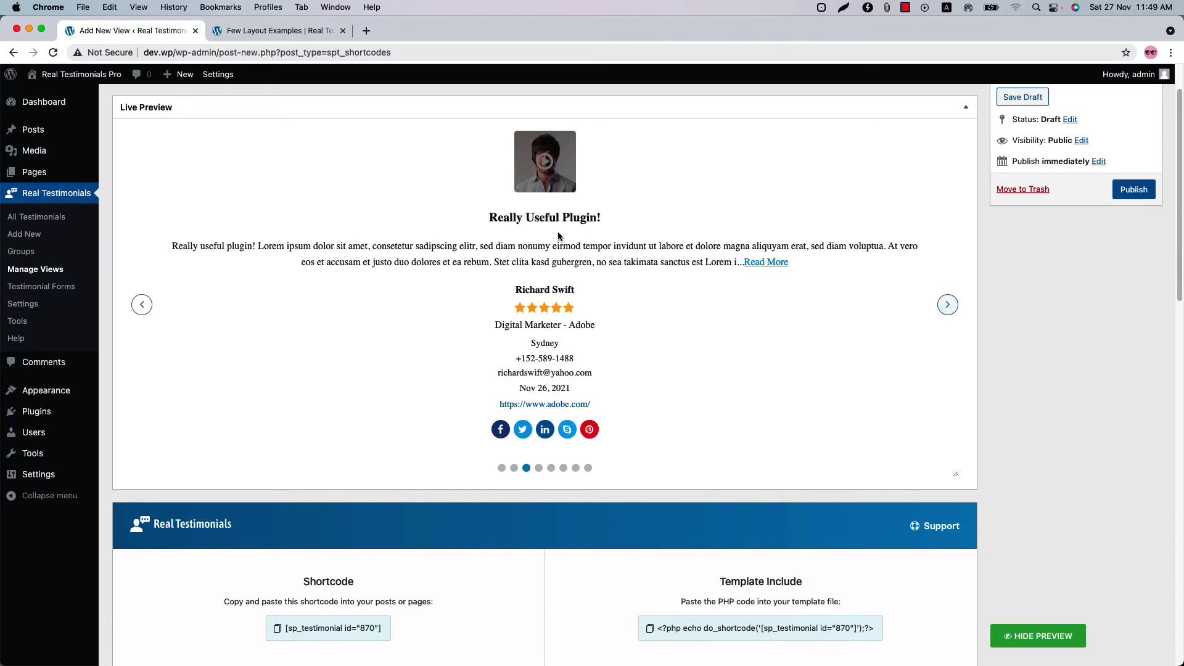
scroll(441, 357, down, 10)
click(358, 271)
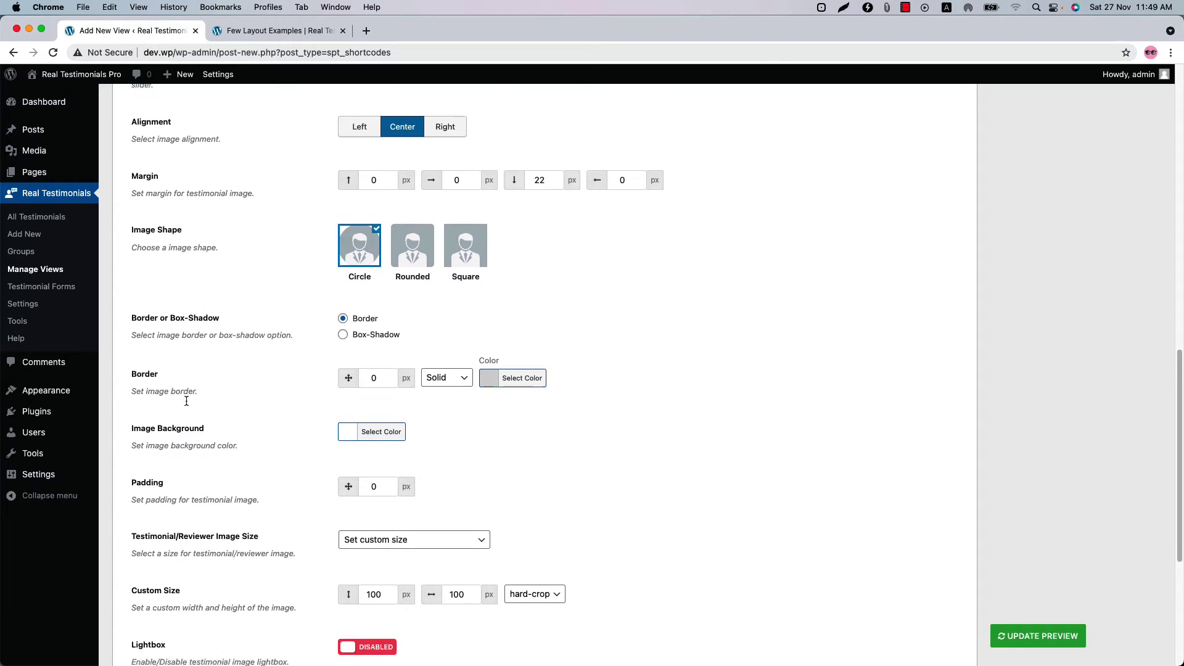
scroll(175, 269, down, 3)
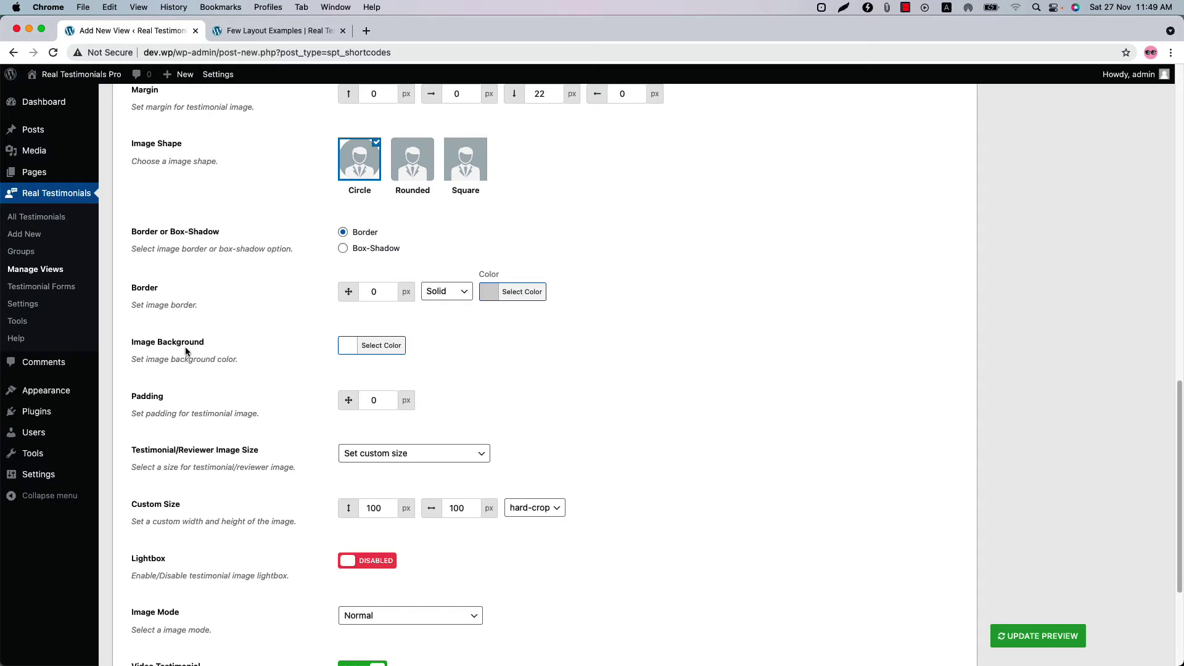
scroll(184, 387, down, 2)
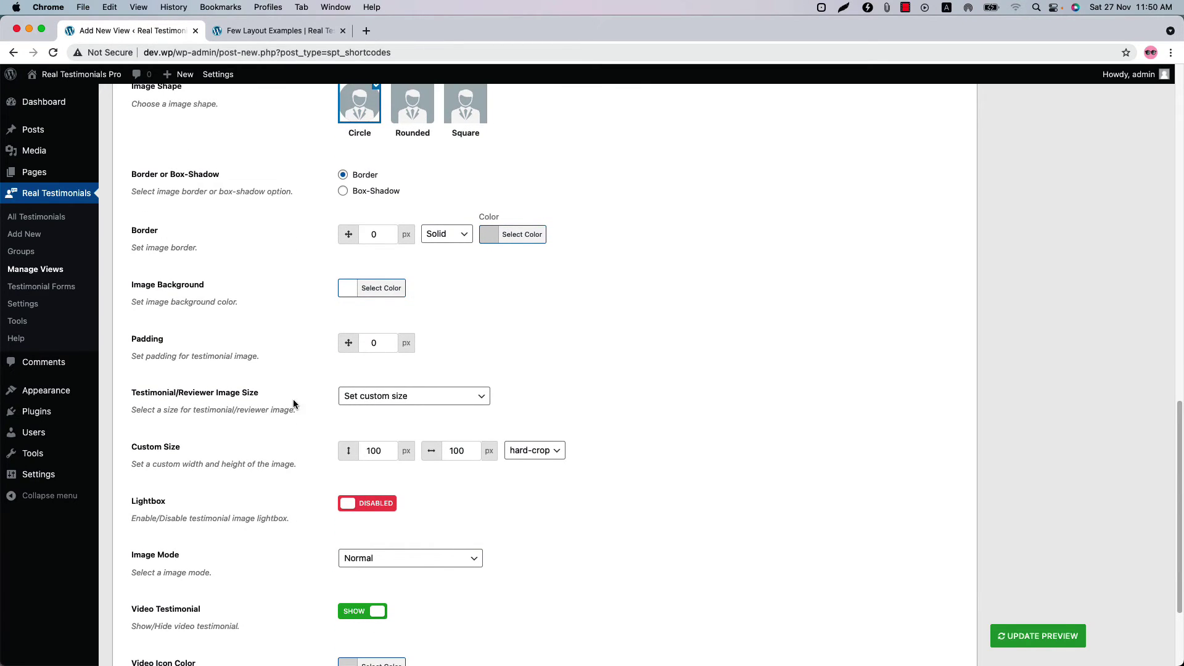
click(410, 398)
click(574, 392)
click(369, 507)
click(370, 507)
scroll(238, 523, down, 3)
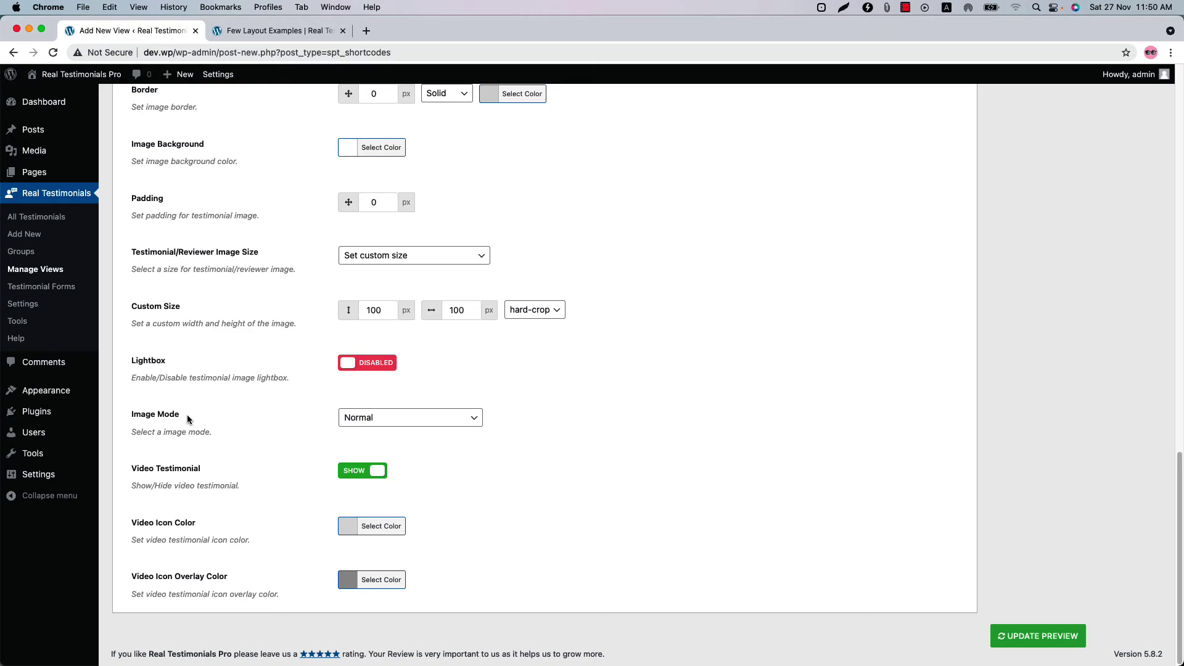
click(407, 419)
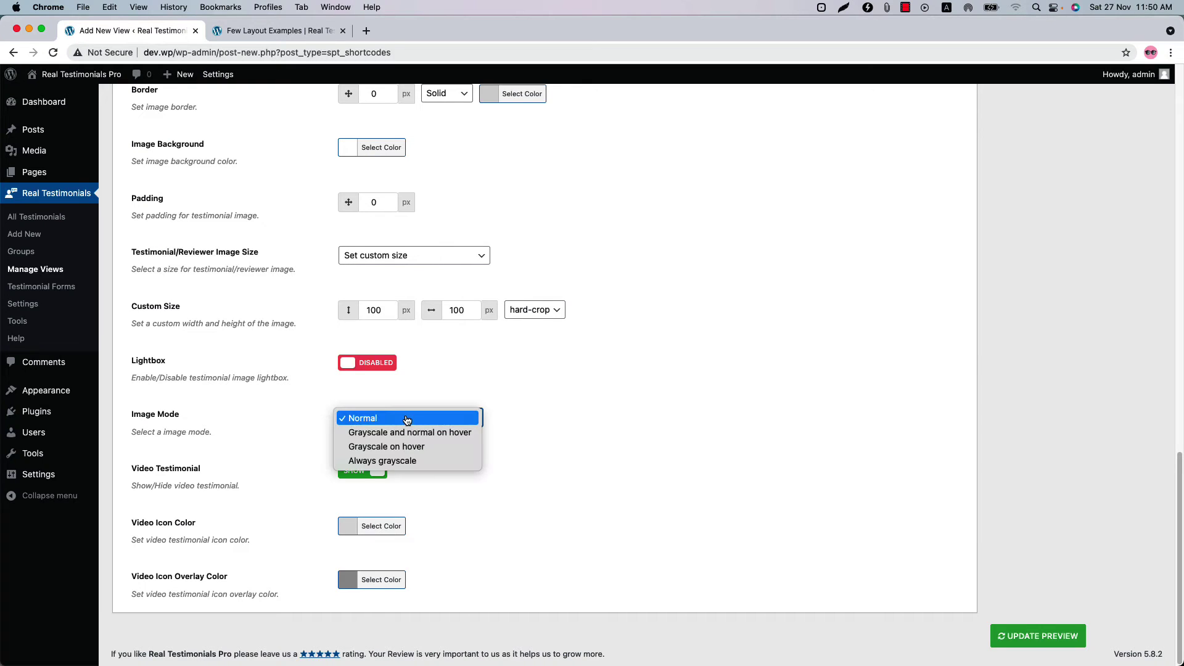
click(412, 433)
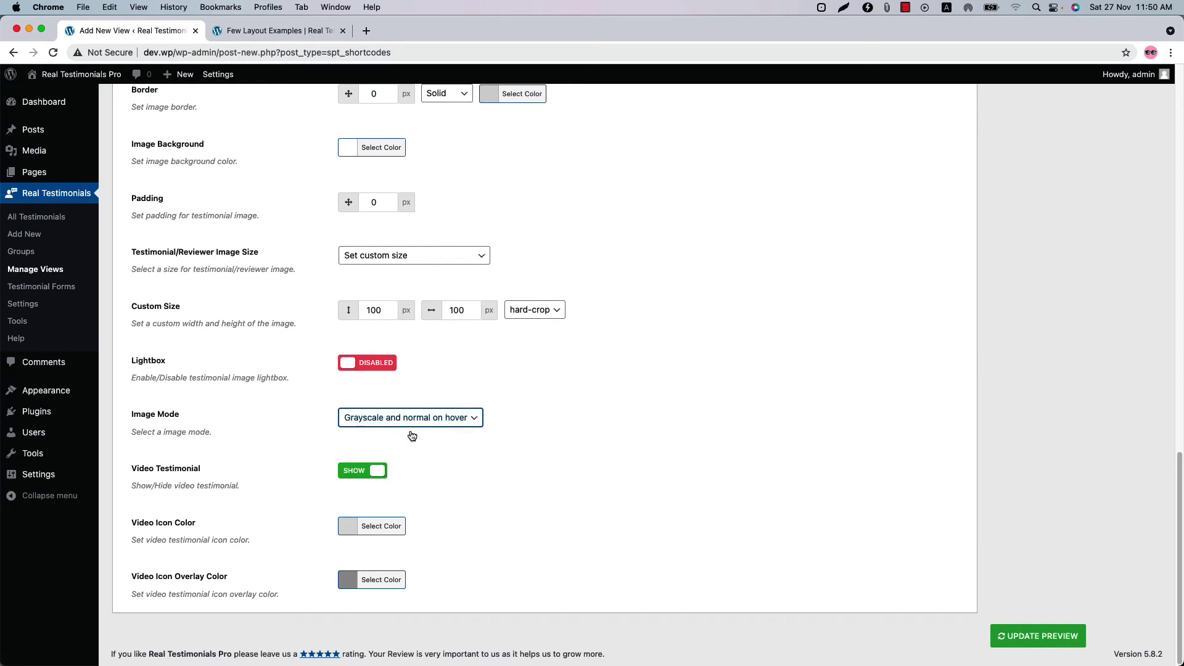
click(1038, 636)
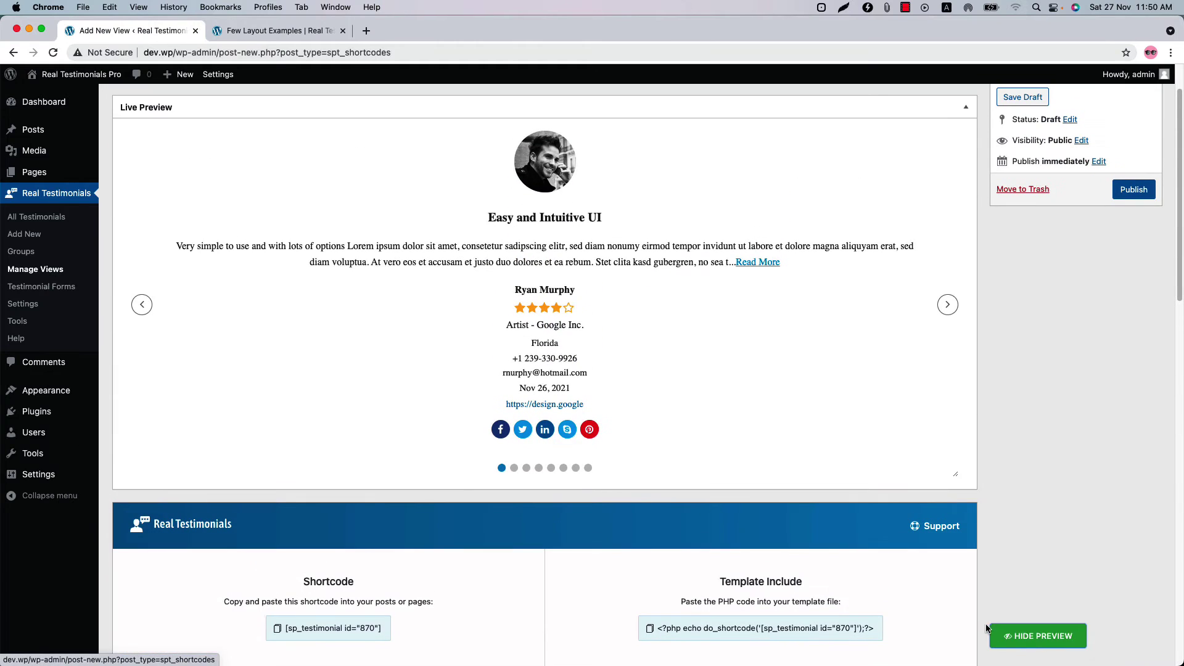
click(947, 304)
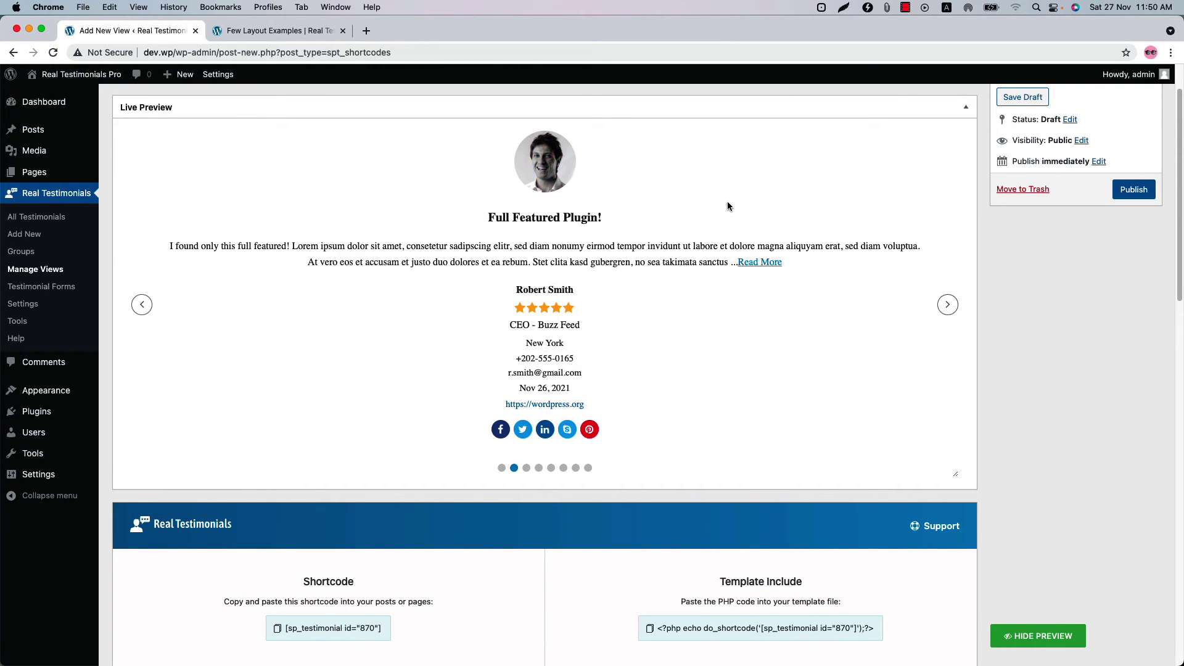
click(947, 304)
scroll(277, 555, down, 20)
click(401, 418)
click(370, 402)
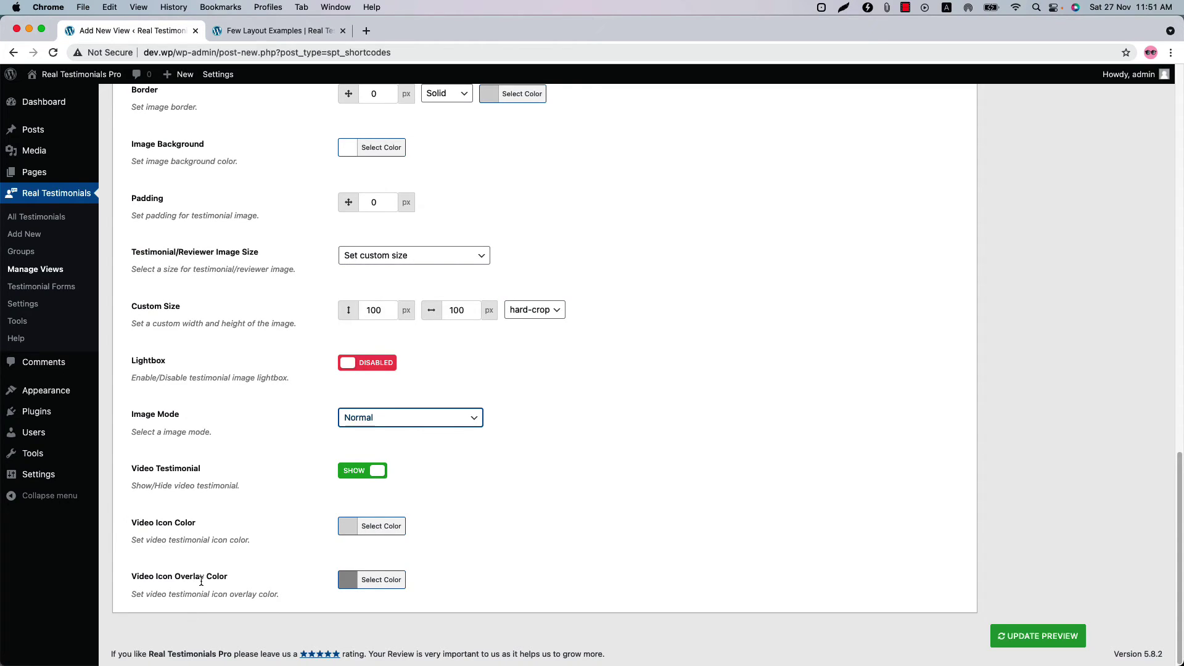
- Make the video icon overlay colour yellow and refresh the preview
click(371, 580)
scroll(395, 555, down, 3)
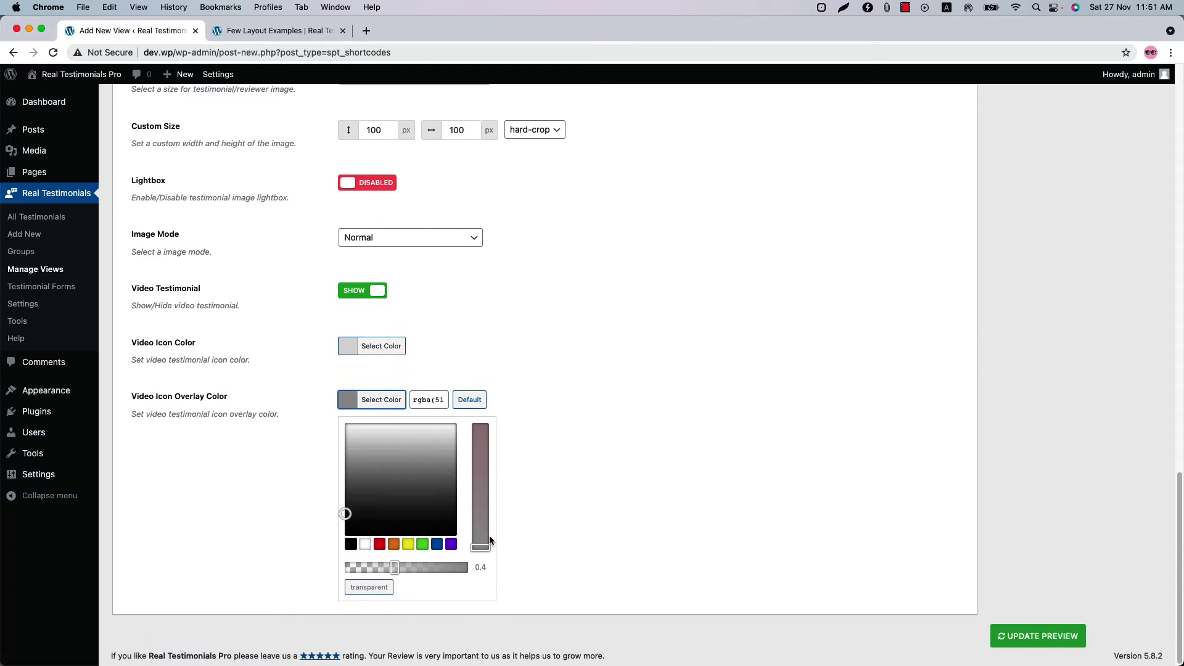
click(409, 545)
click(1059, 641)
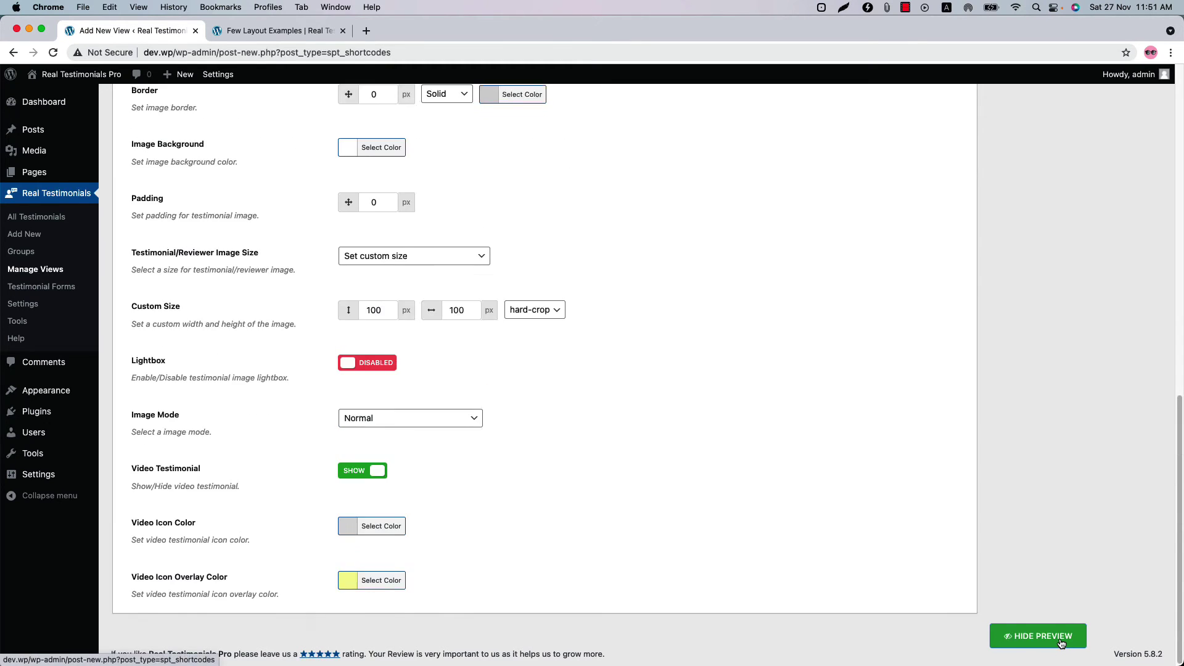
- Page the preview through two testimonials and reopen the overlay colour picker
scroll(1011, 604, up, 2)
click(941, 308)
click(941, 309)
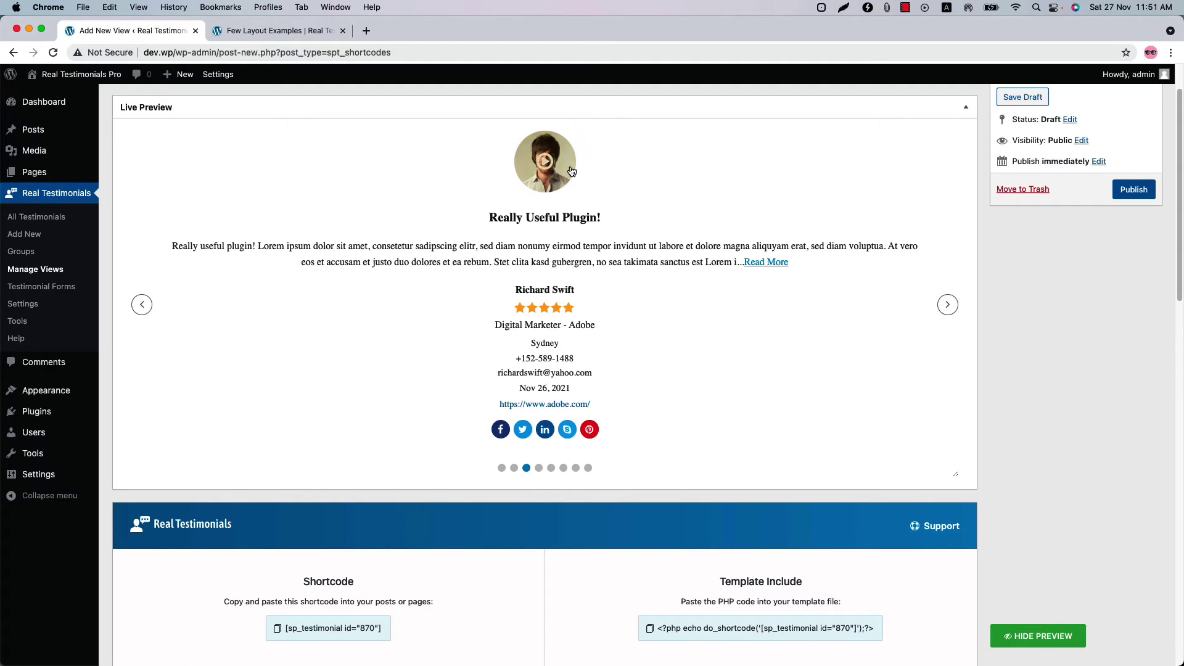
scroll(532, 471, down, 15)
click(376, 585)
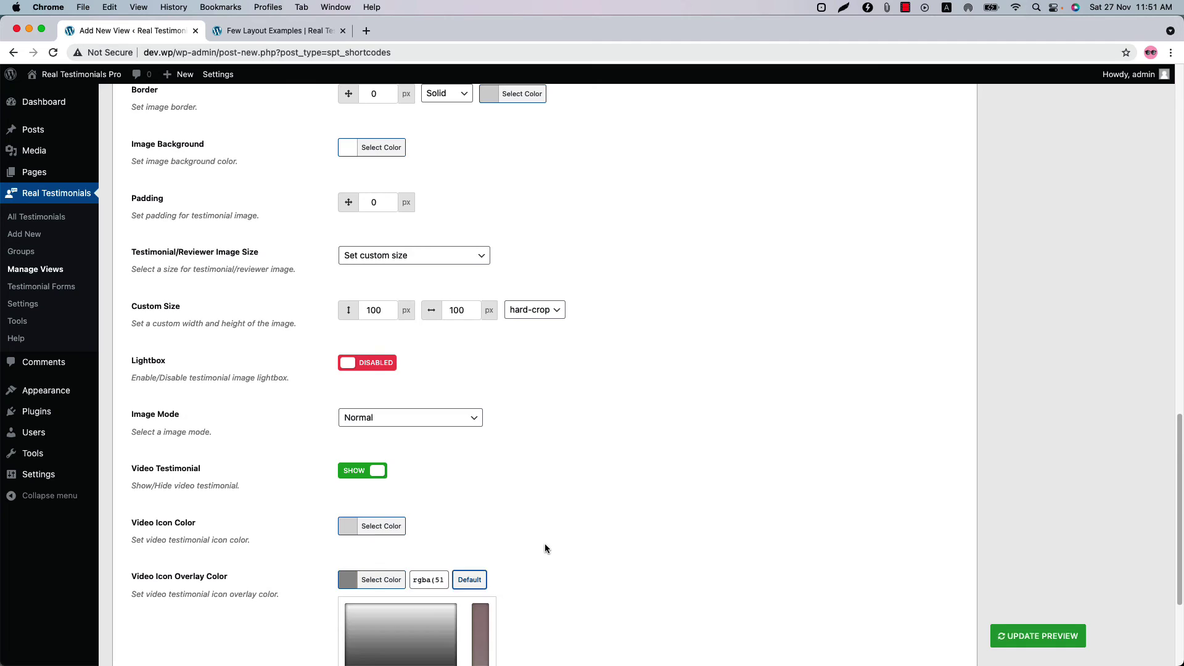
scroll(545, 542, up, 10)
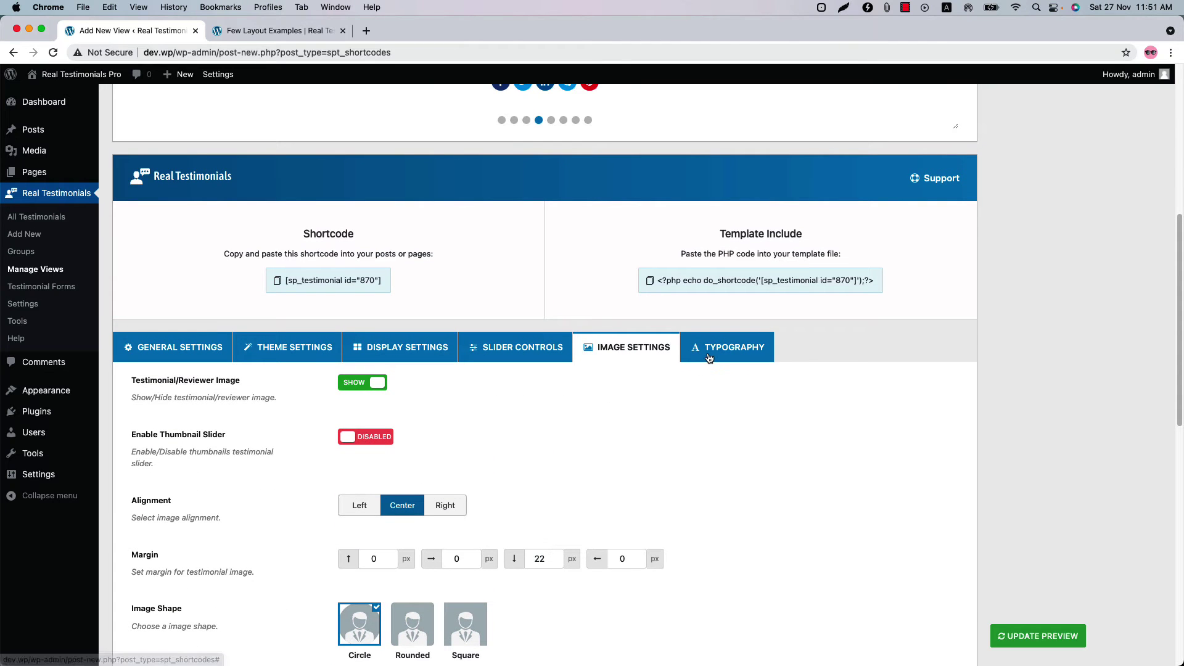
- Review the Typography tab's font settings, then publish the Client Testimonials view
click(709, 358)
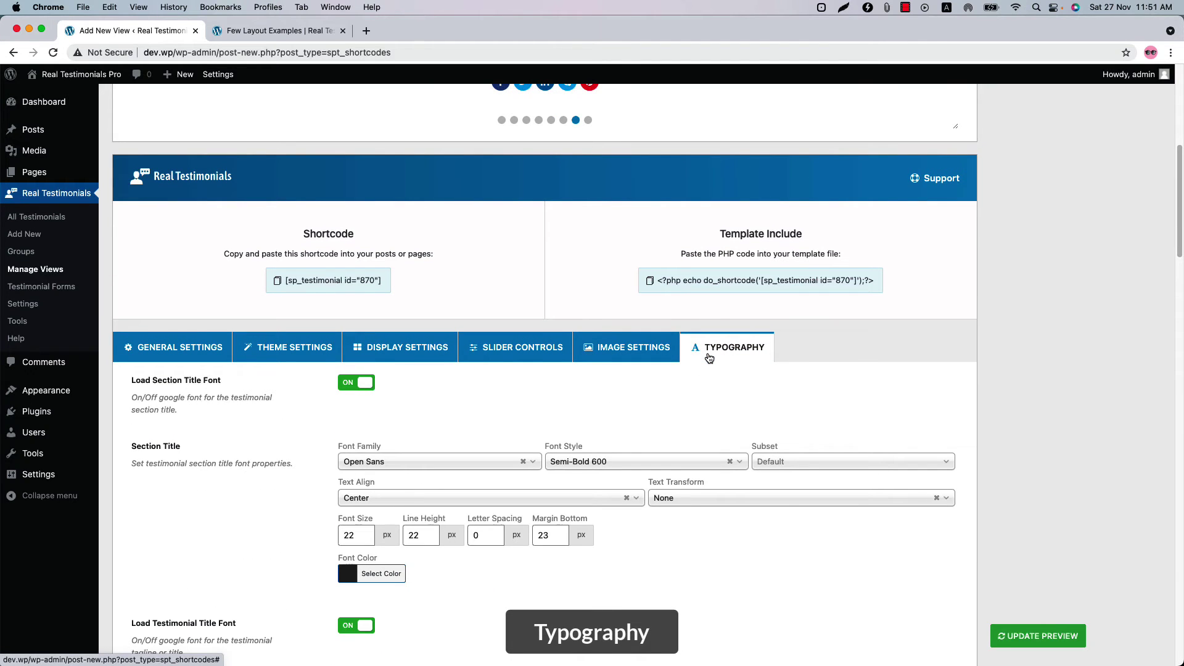
scroll(690, 432, down, 5)
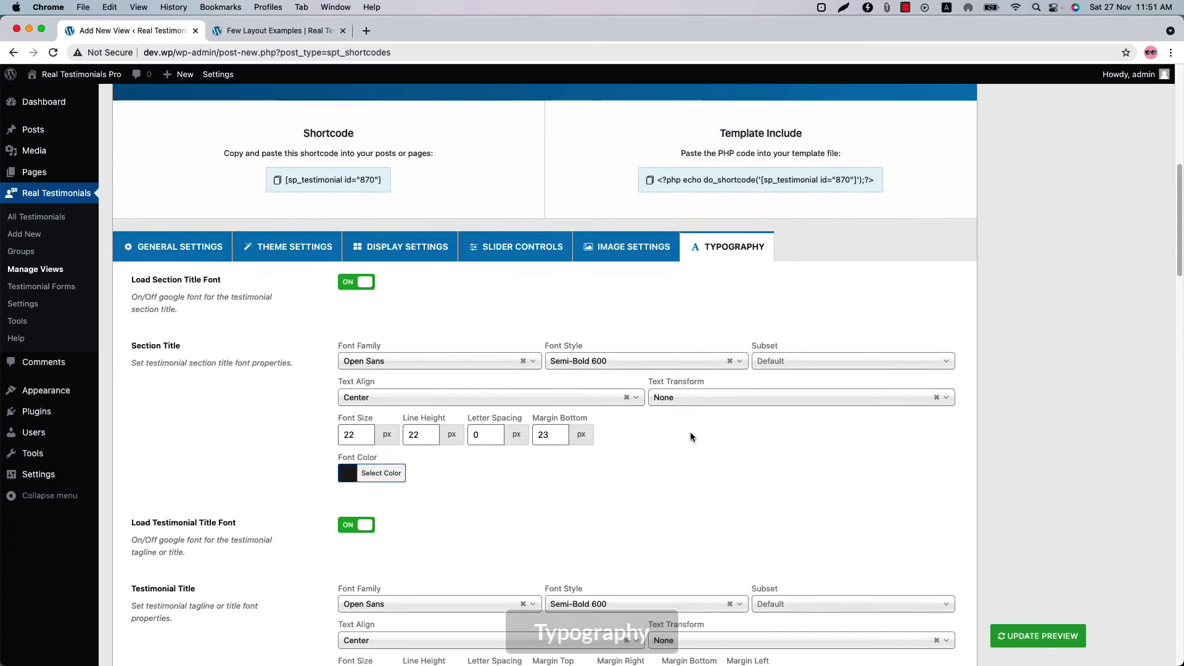
scroll(689, 431, down, 4)
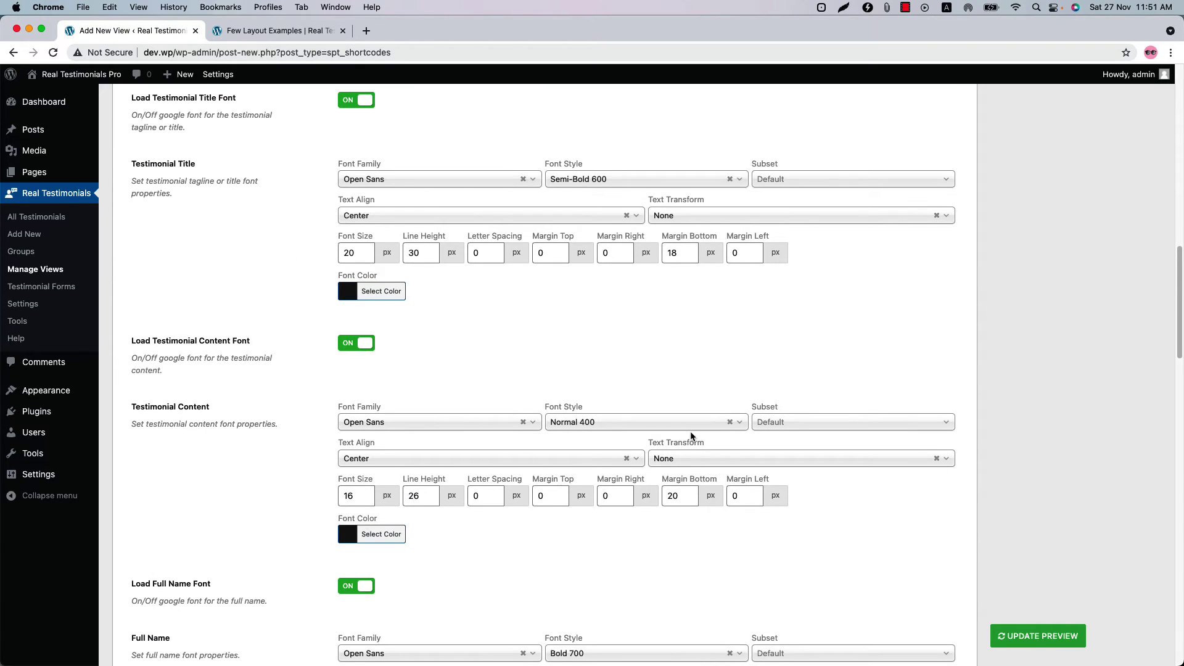
scroll(690, 435, down, 6)
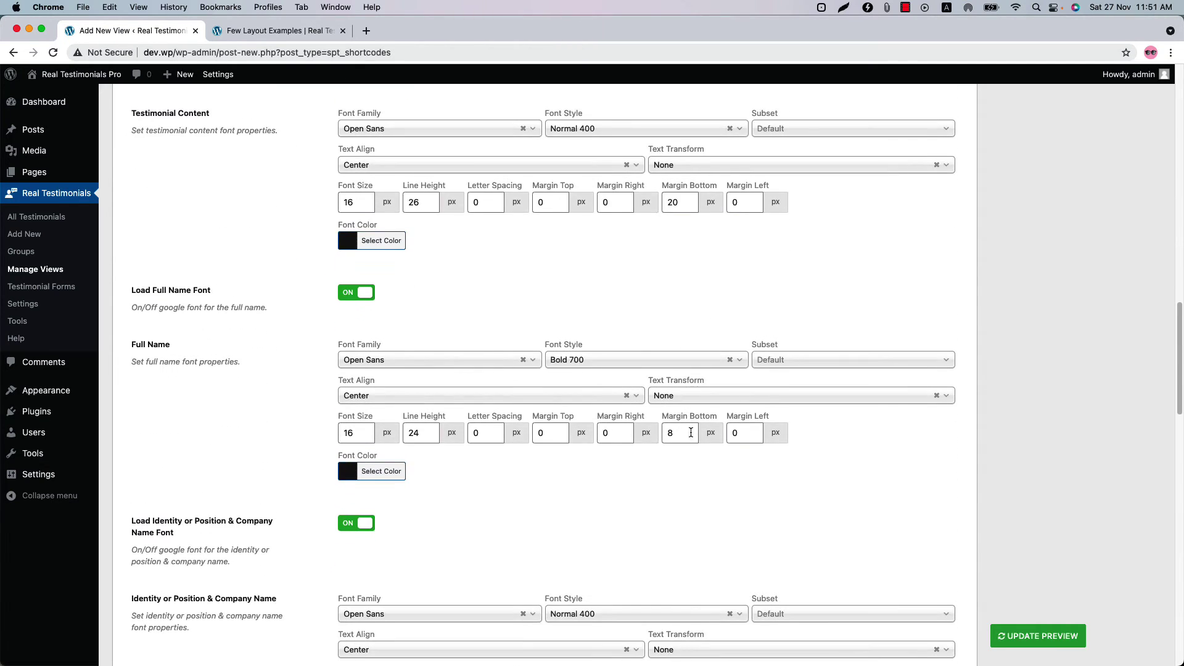
scroll(690, 436, down, 5)
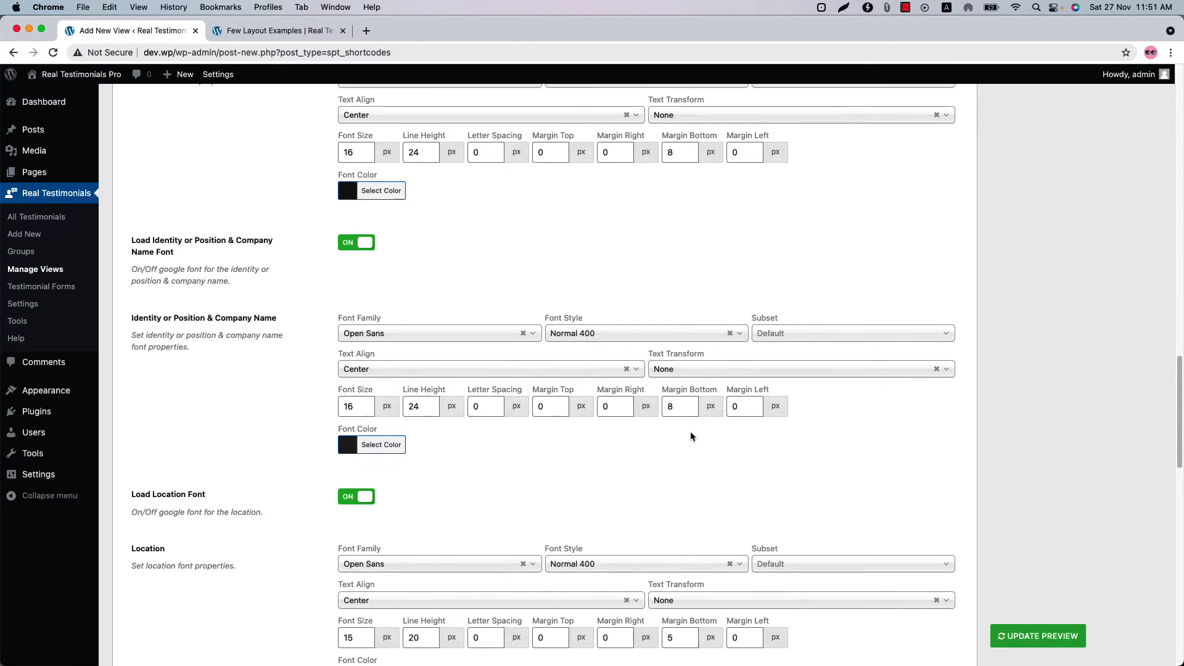
scroll(691, 436, down, 6)
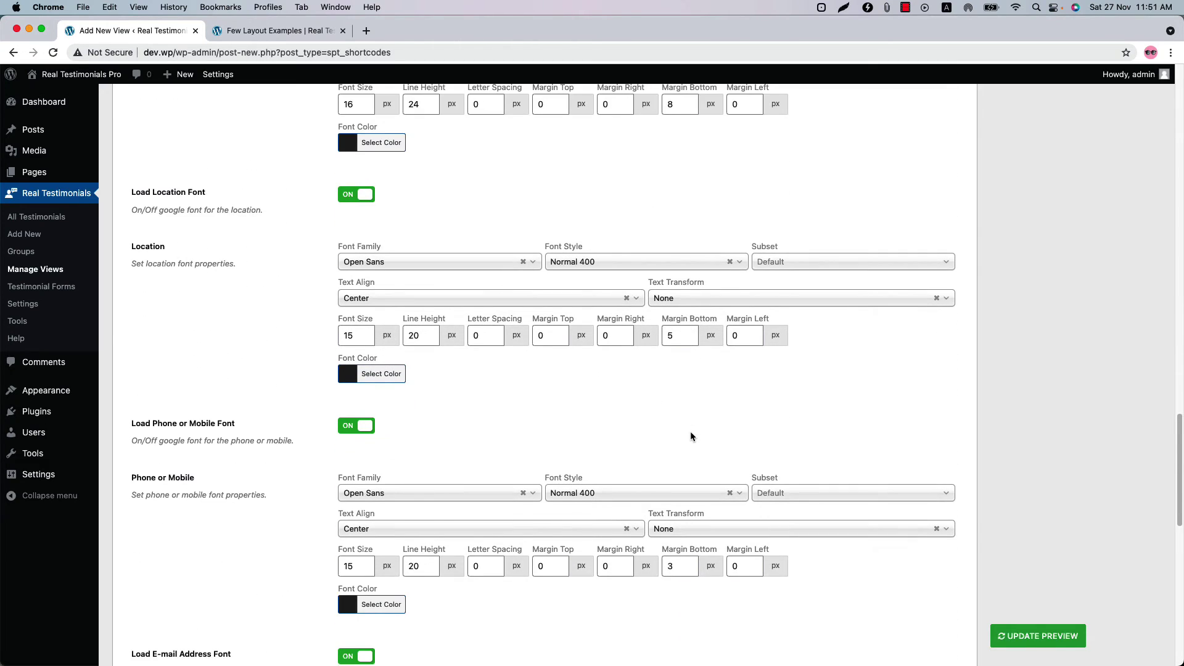
scroll(690, 434, down, 1)
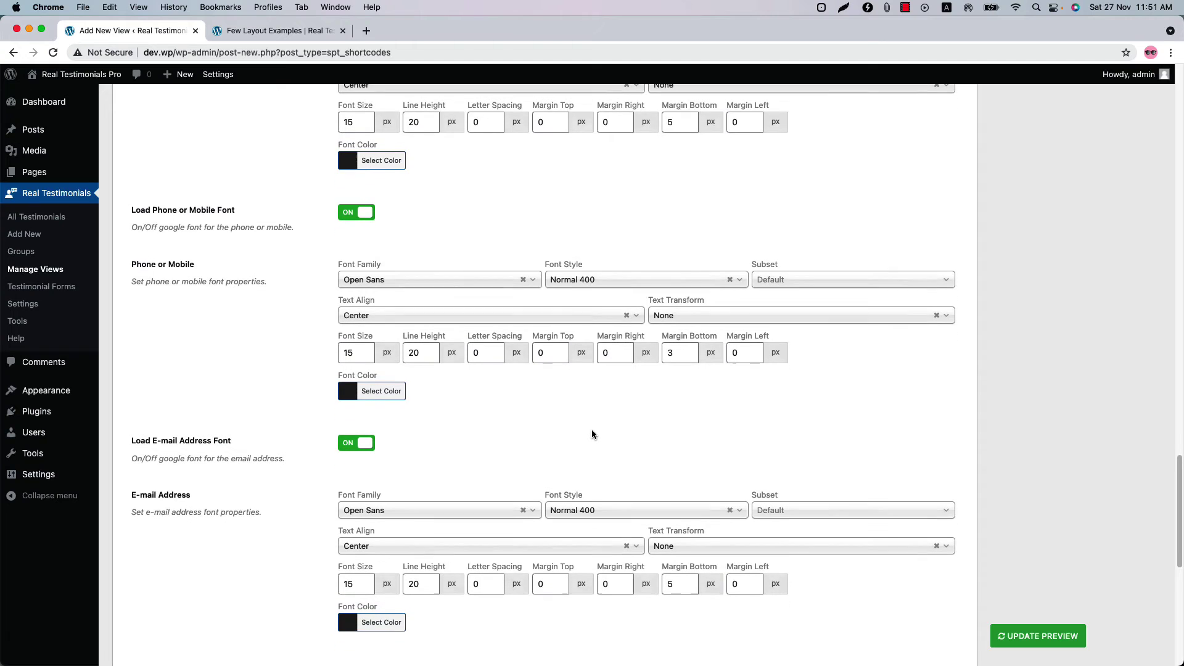
scroll(590, 434, down, 3)
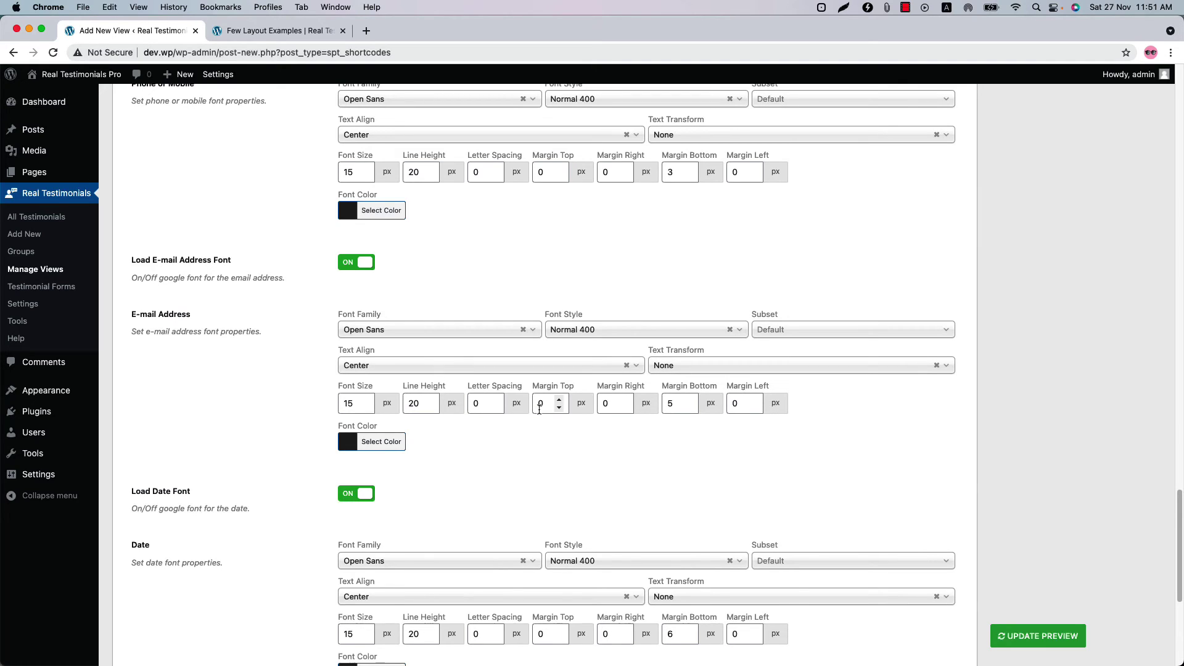
scroll(742, 460, up, 20)
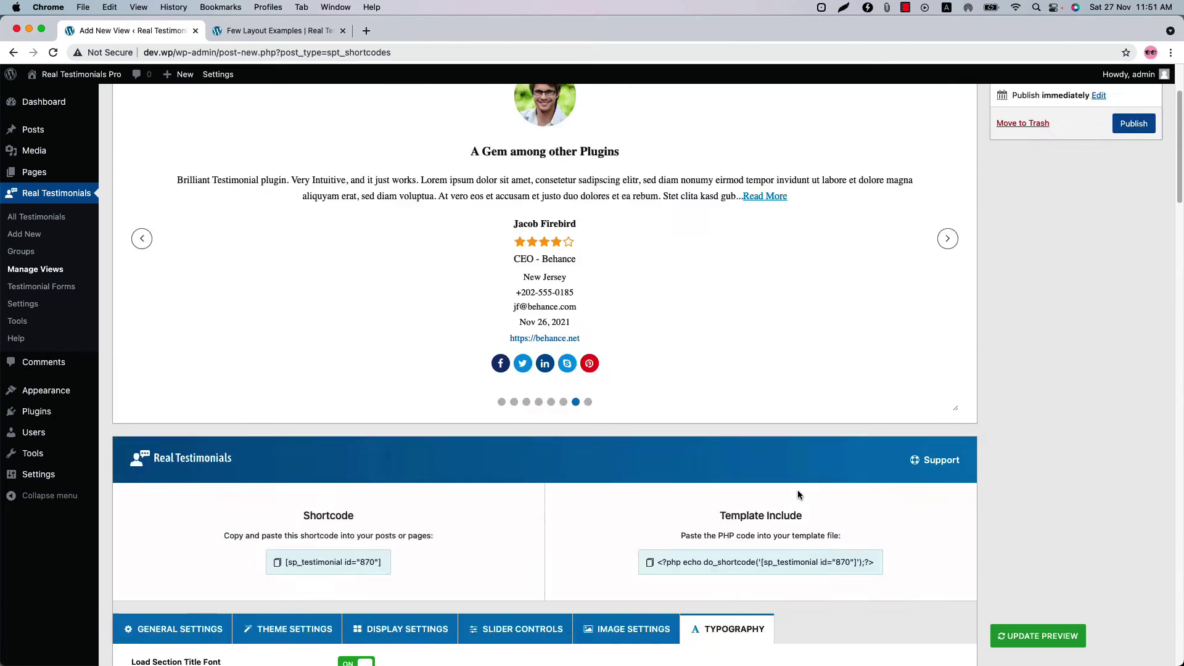
scroll(797, 490, up, 5)
click(1133, 253)
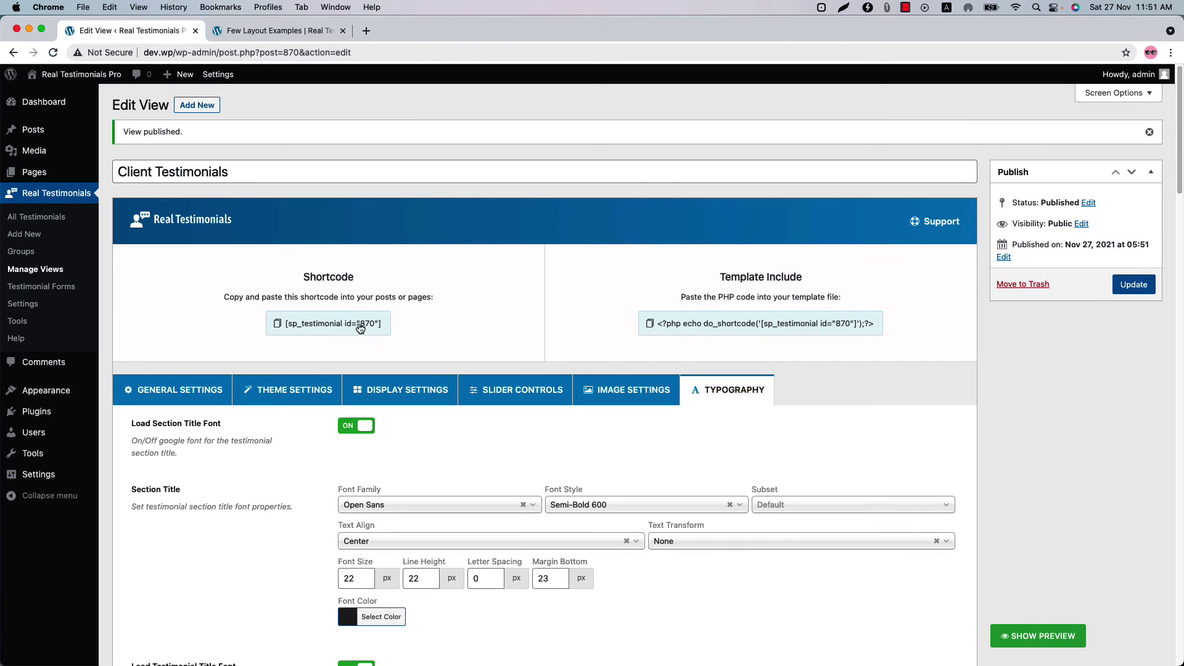
- Paste the view's [sp_testimonial id="870"] shortcode into a new page's first block
click(360, 328)
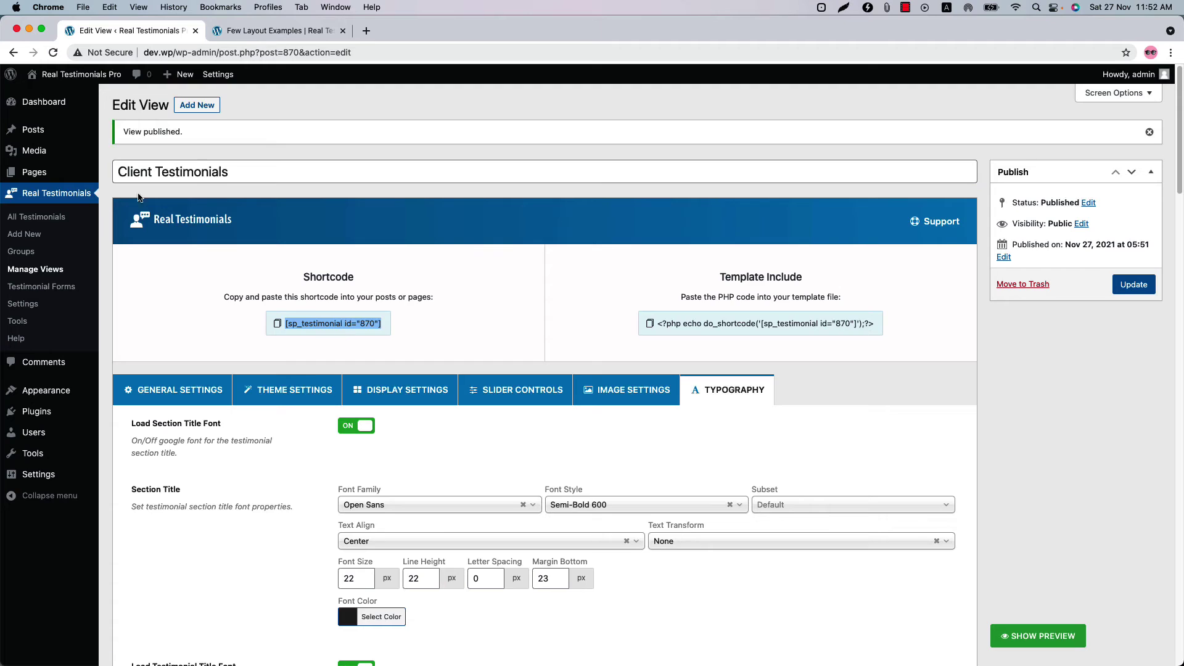
mouse_move(37, 173)
super+click(148, 190)
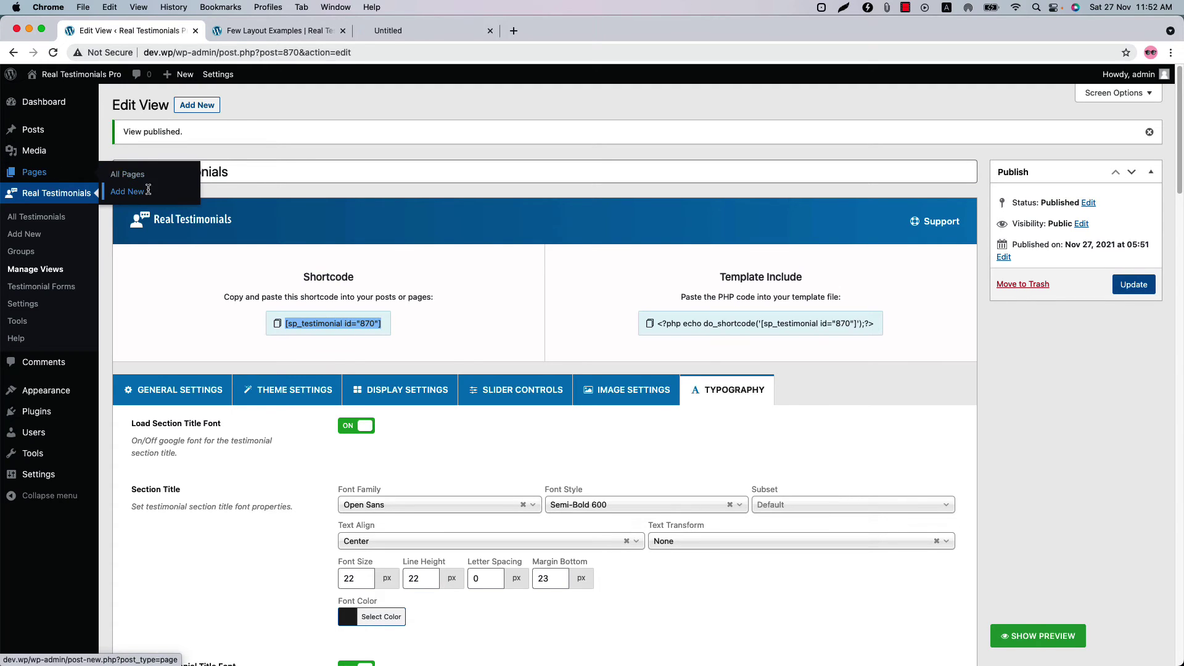
click(391, 29)
click(395, 193)
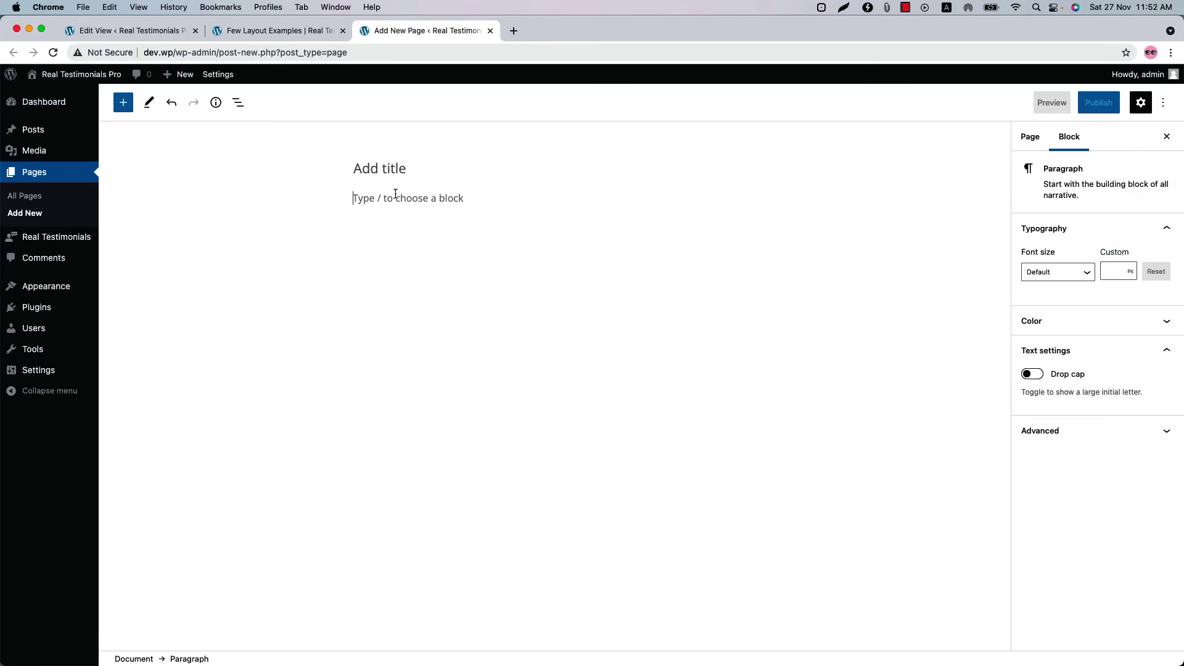
key(super+v)
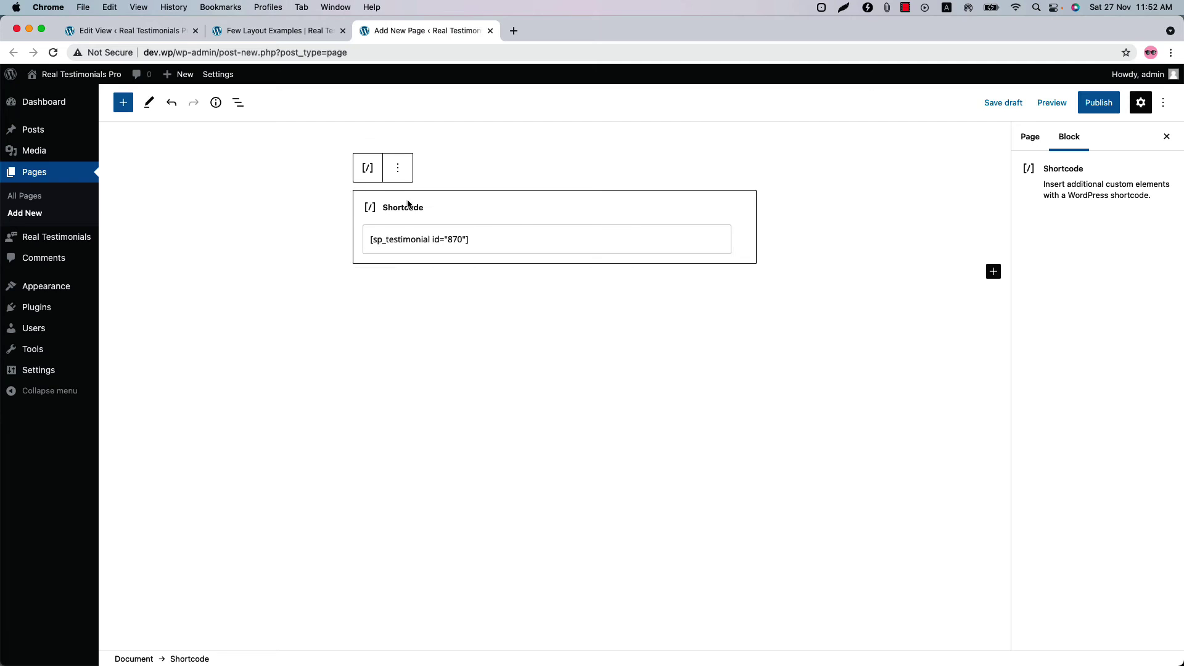
- Publish the new page and view it live
click(1085, 104)
click(1080, 105)
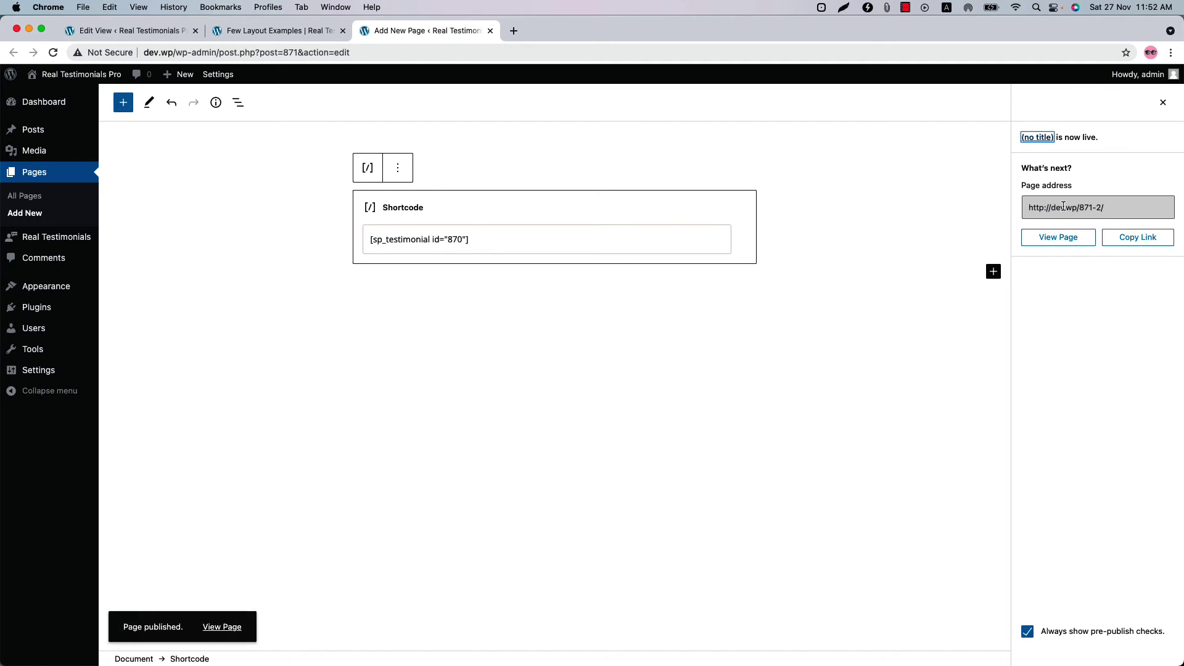
click(1060, 236)
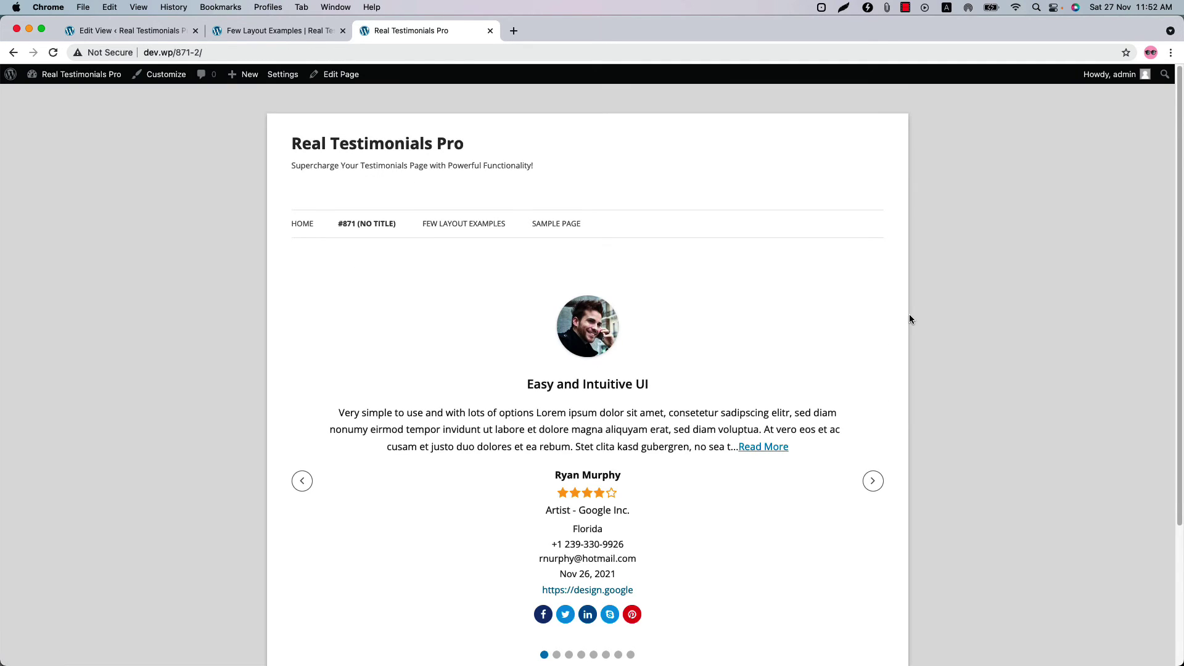
- Page the live slider through five testimonials, then return to the Edit View tab
scroll(909, 314, down, 3)
click(873, 302)
click(873, 302)
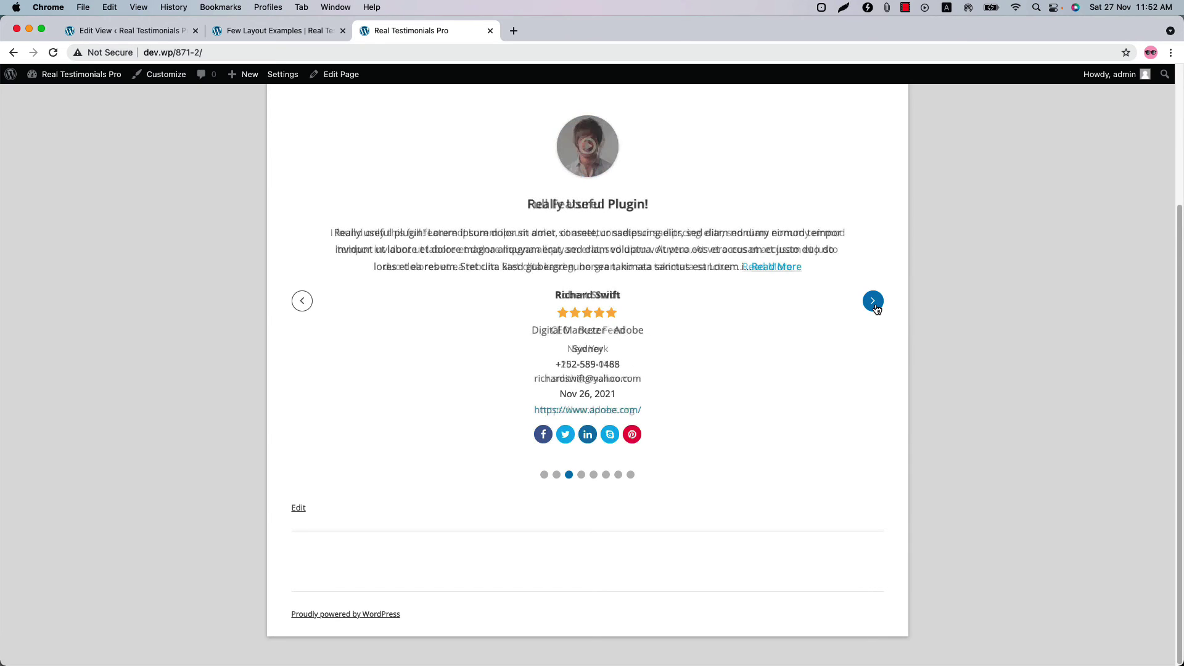
click(876, 308)
click(876, 308)
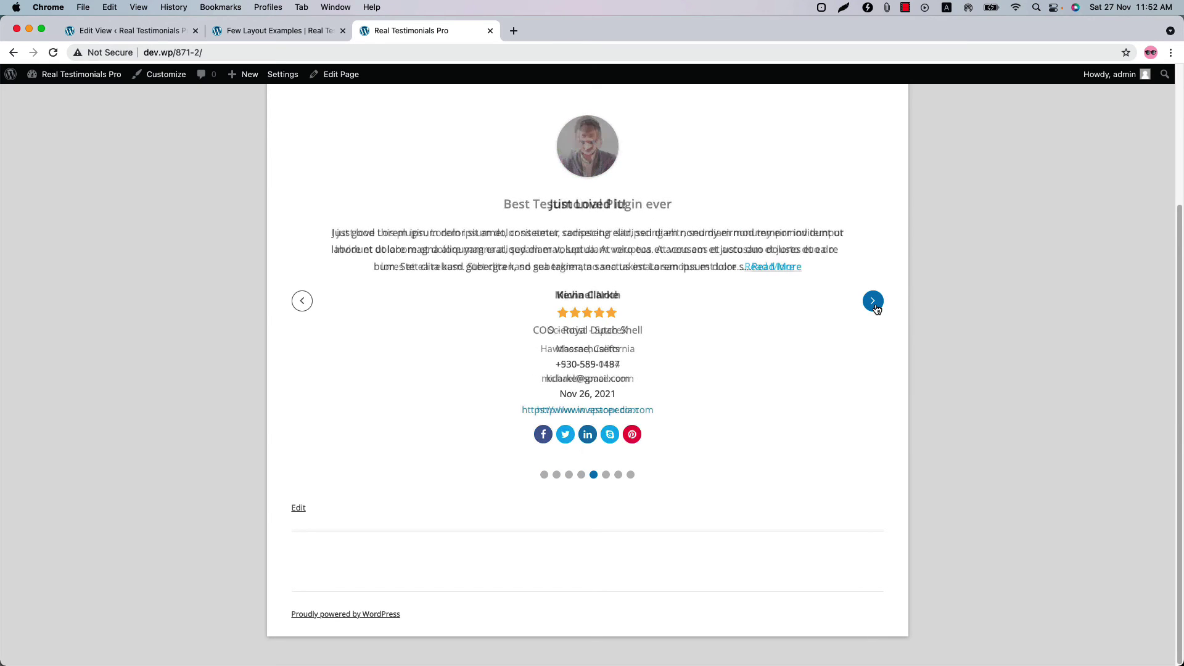
click(873, 304)
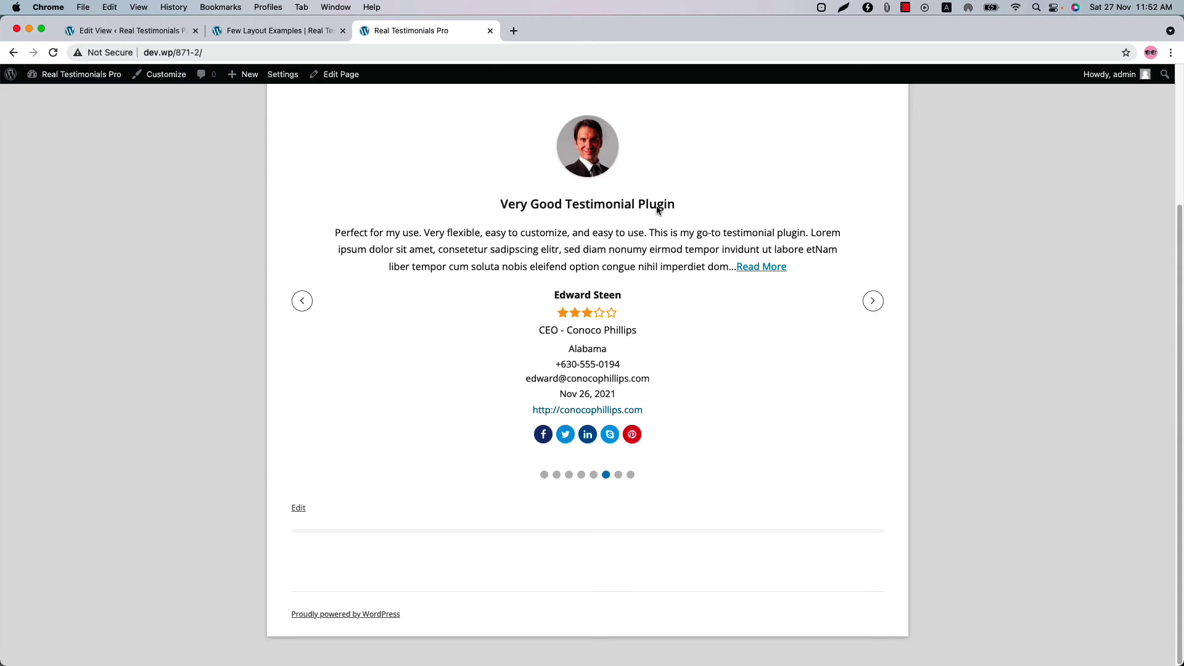
click(156, 32)
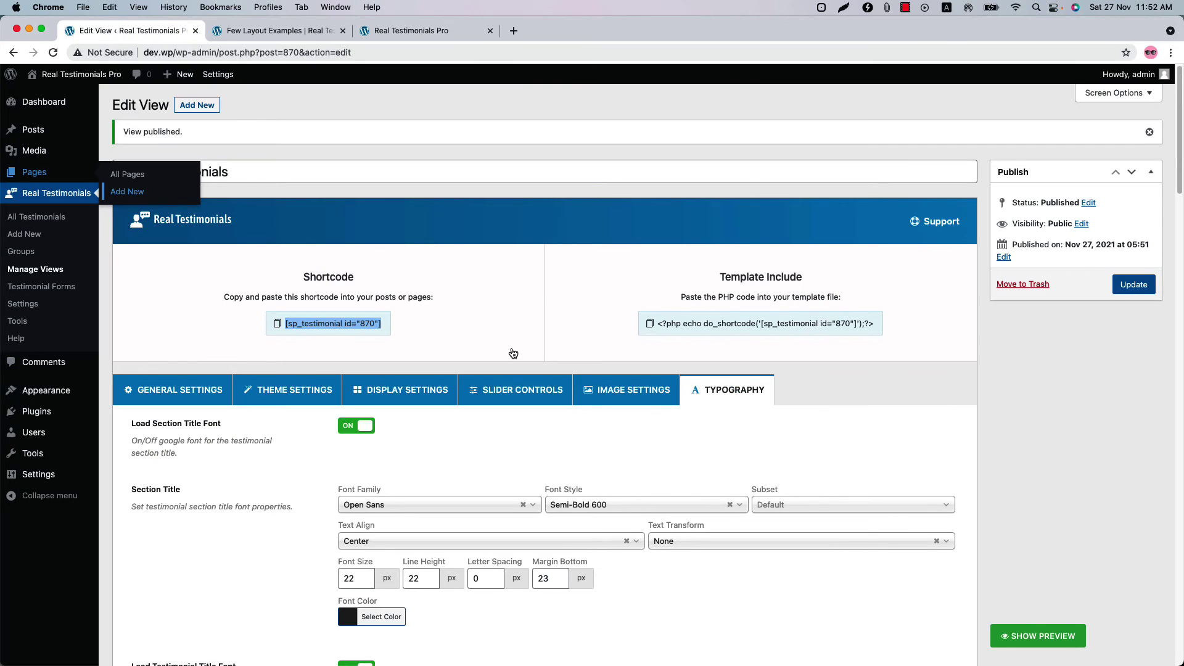
- Set the testimonial title font size to 24, keeping the Open Sans font
scroll(412, 451, down, 5)
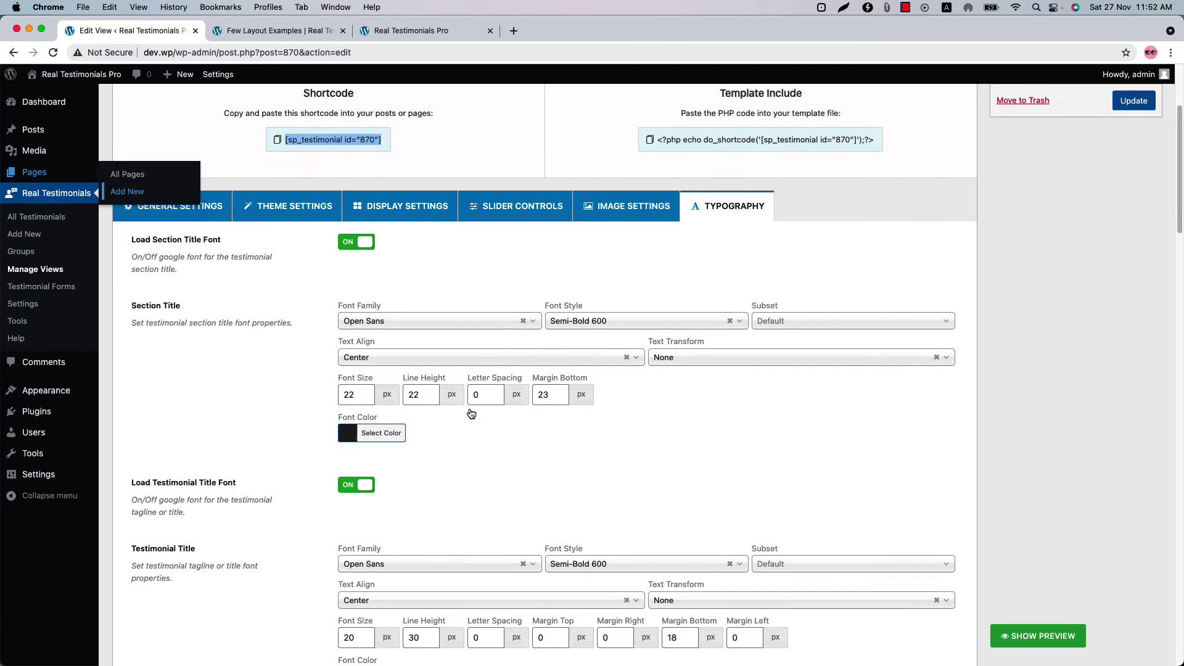
scroll(452, 505, down, 5)
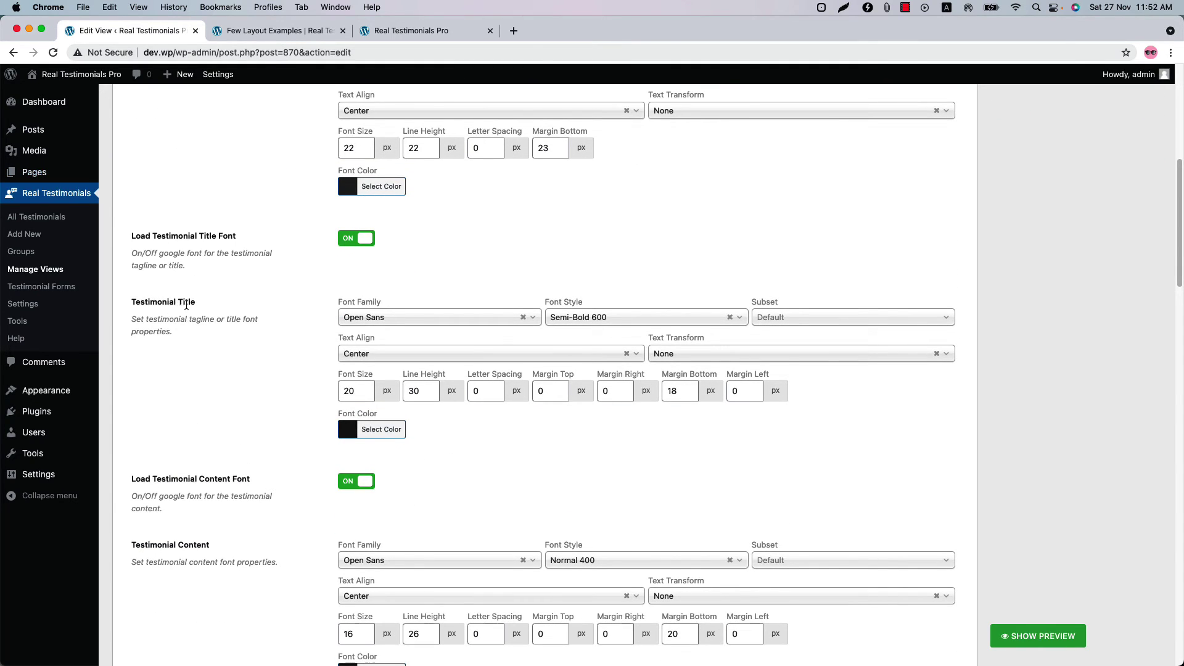
click(407, 318)
text(Lato)
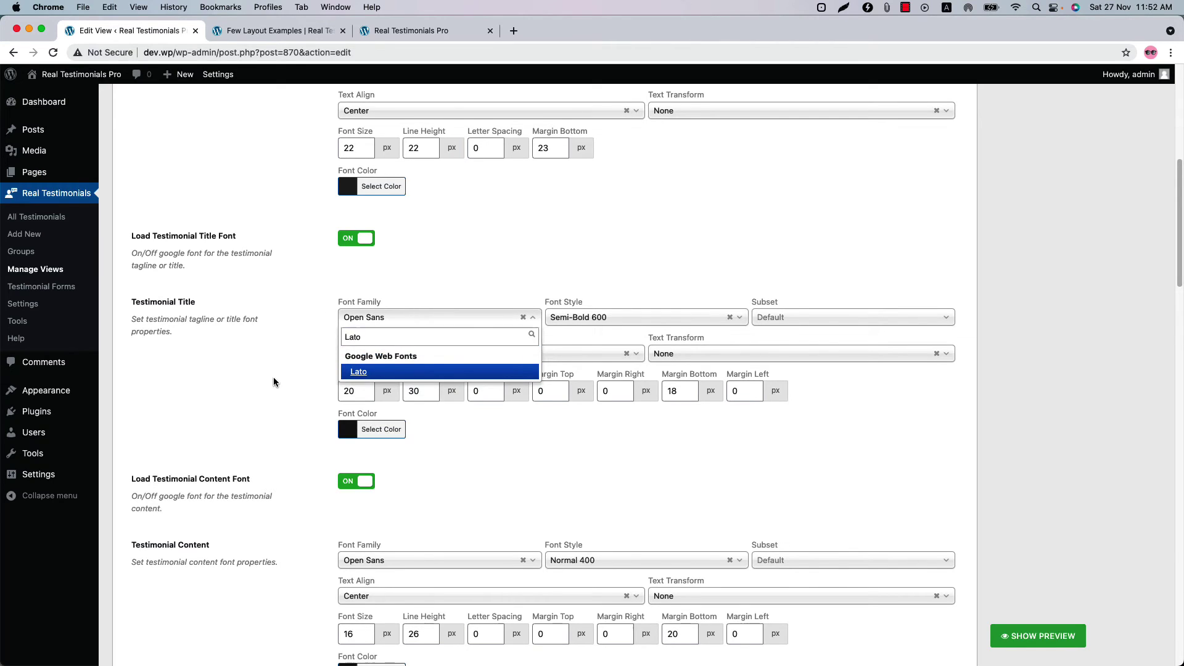
click(353, 395)
click(365, 387)
click(365, 386)
click(365, 386)
- Make the testimonial title blue, update the view, and check the live page
click(381, 430)
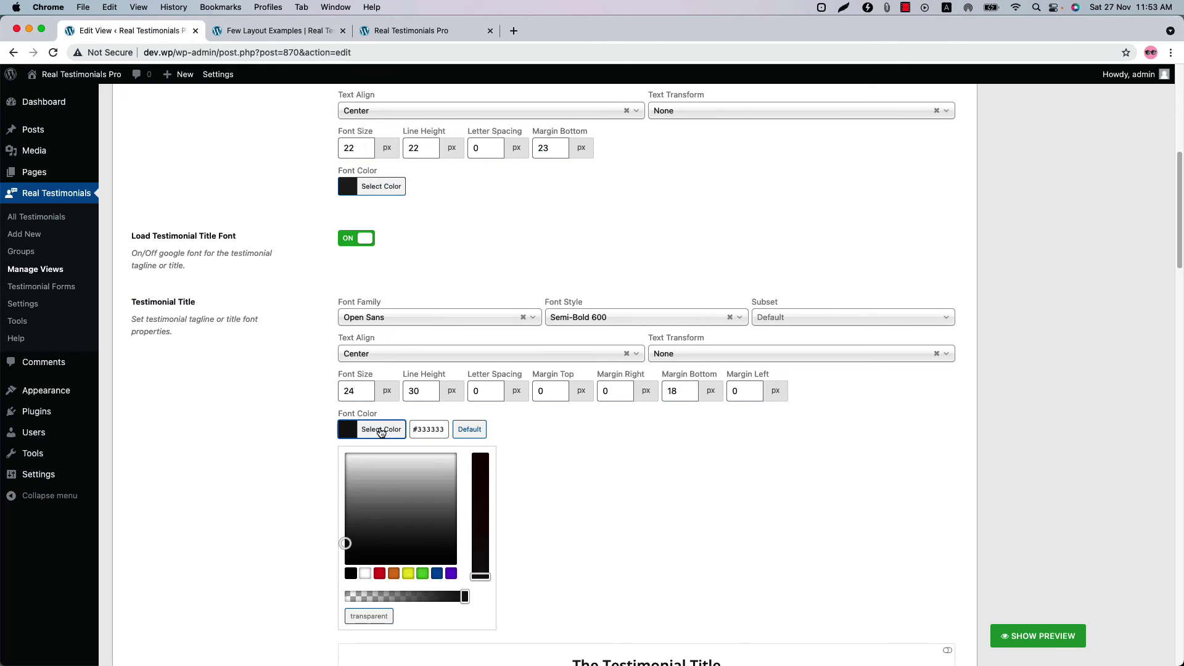
click(437, 574)
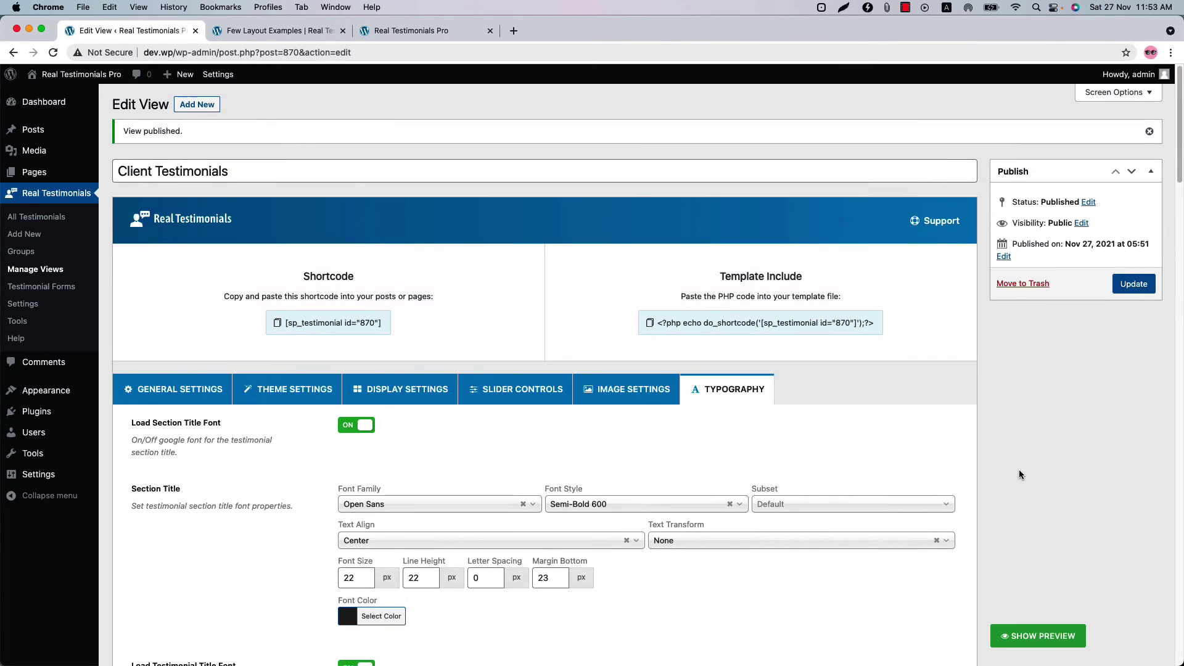
click(1135, 287)
click(411, 30)
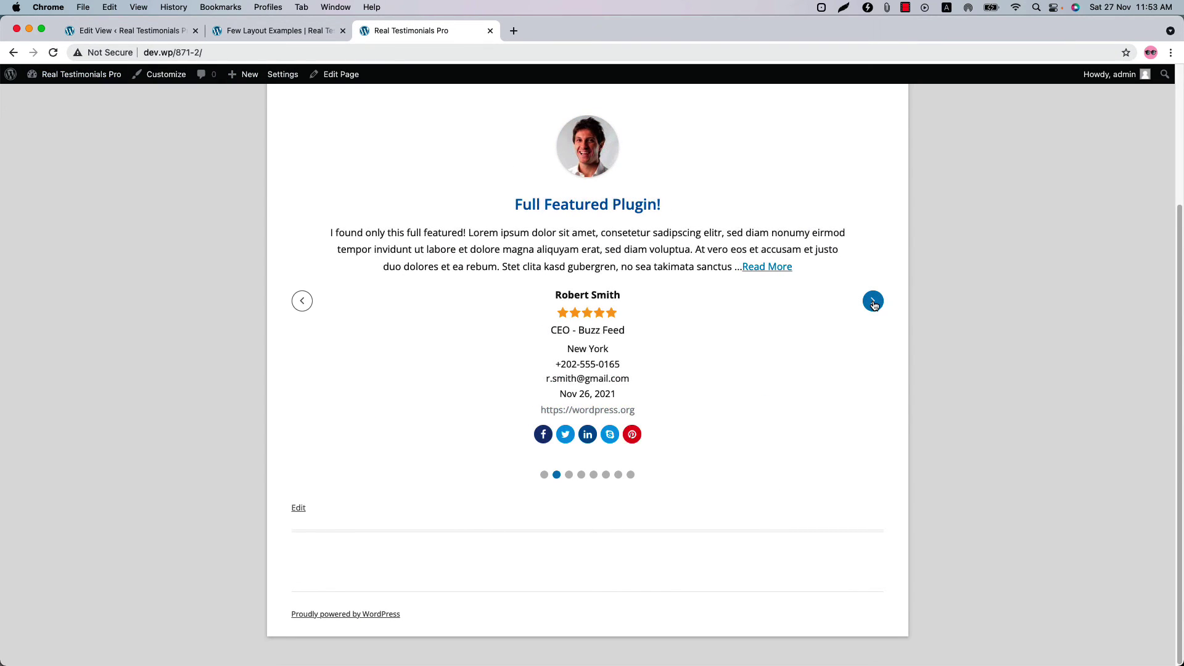
click(155, 31)
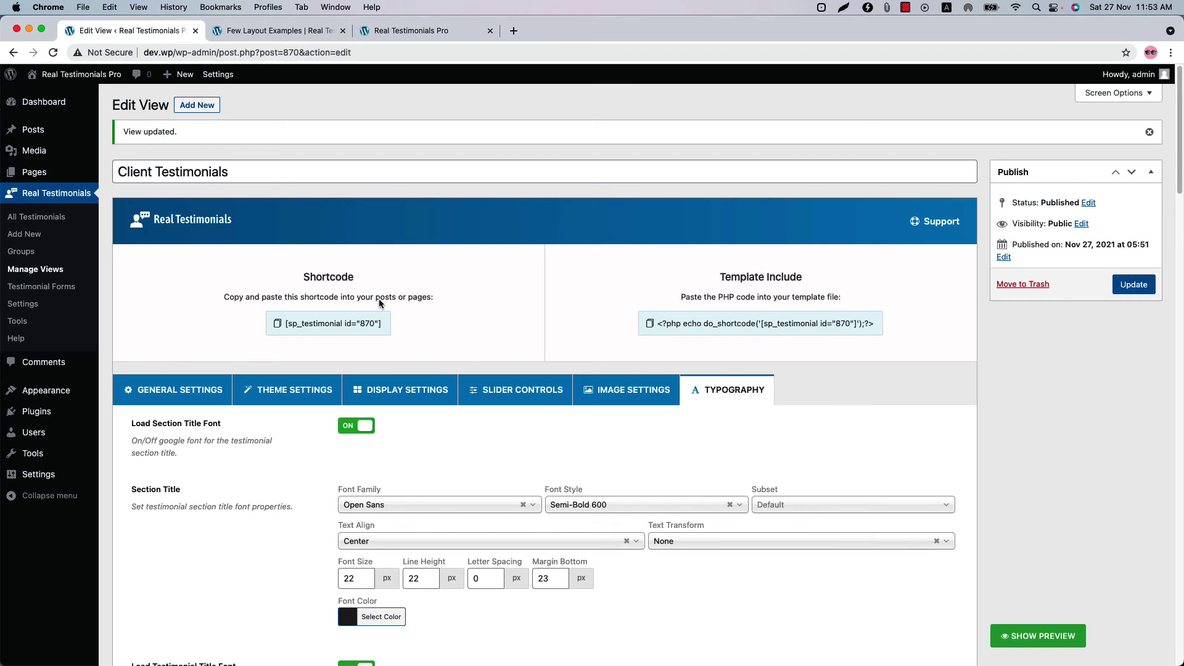
- Create a new testimonial form titled 'Testimonial Submission Form'
click(45, 291)
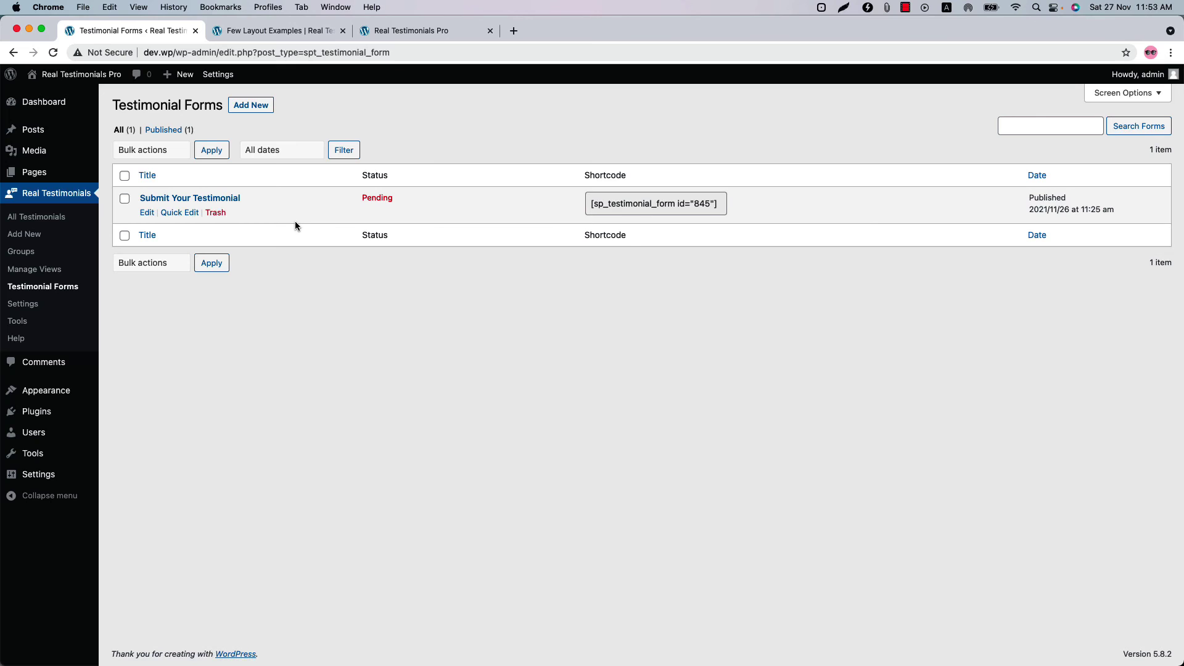
click(262, 112)
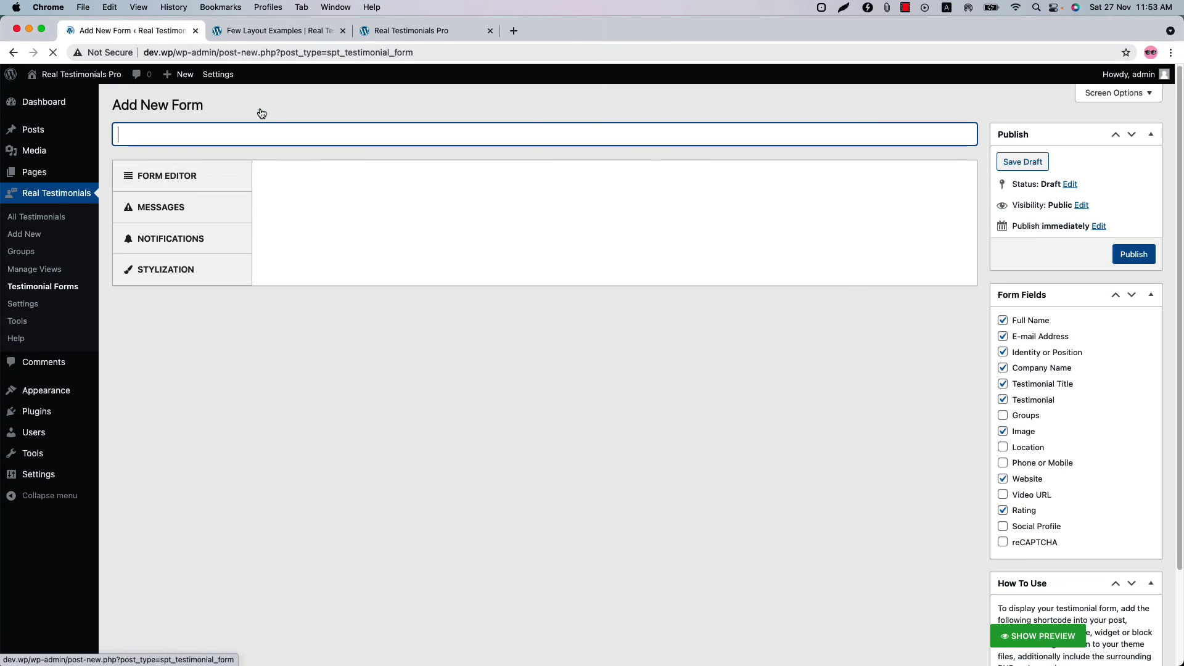
text(Testimonial Submission Form)
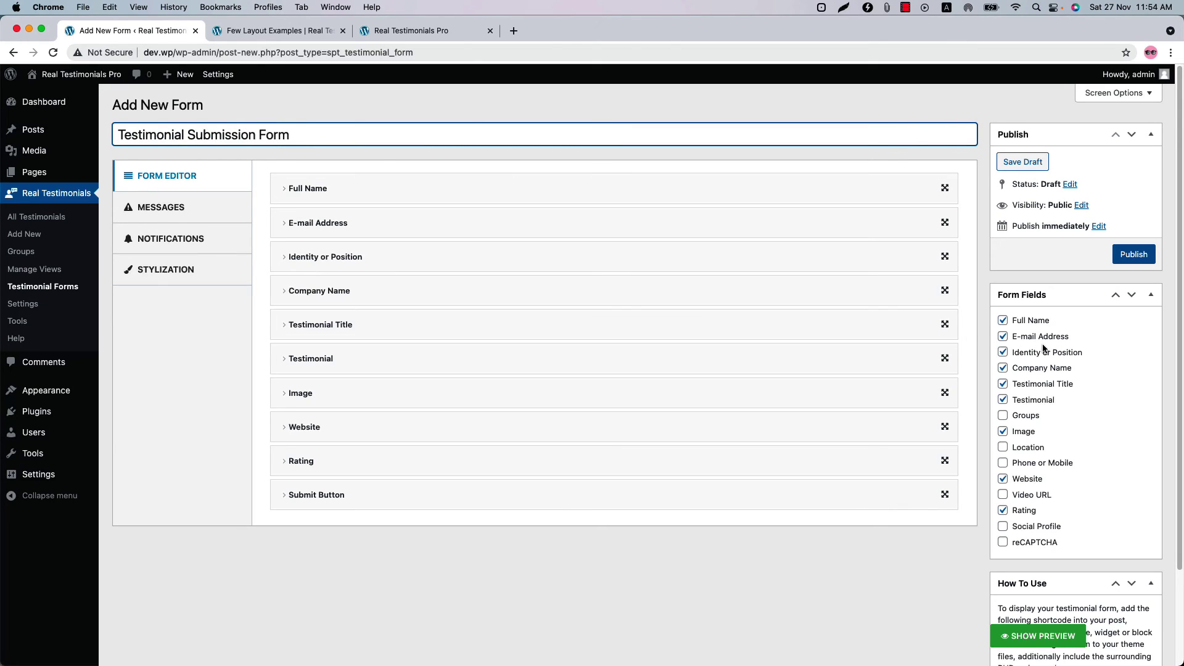
- Add Groups and Location fields to the form, check the Full Name and E-mail rows, and publish
click(1021, 419)
click(1028, 451)
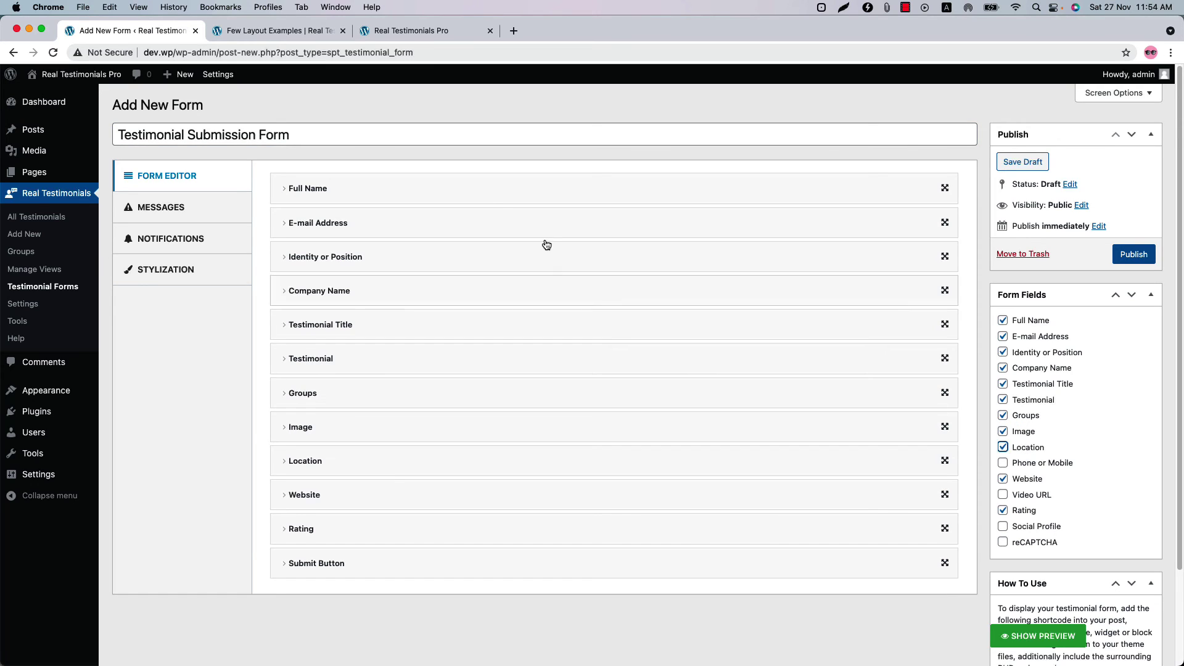
click(487, 193)
click(485, 345)
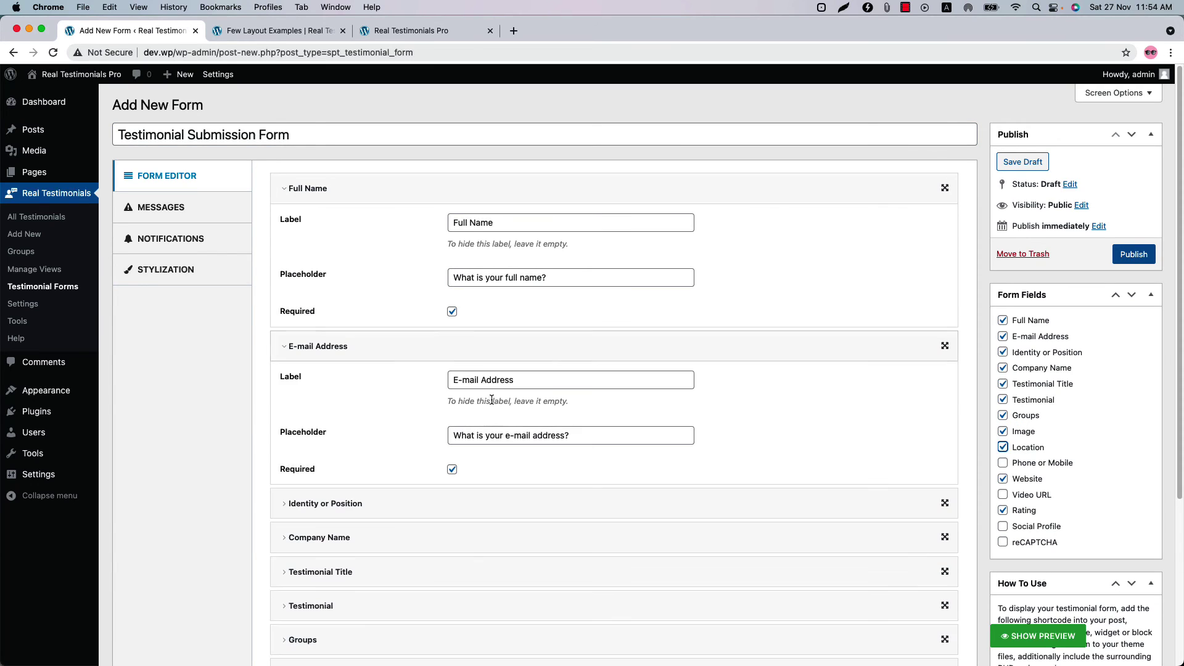
click(498, 346)
click(1128, 256)
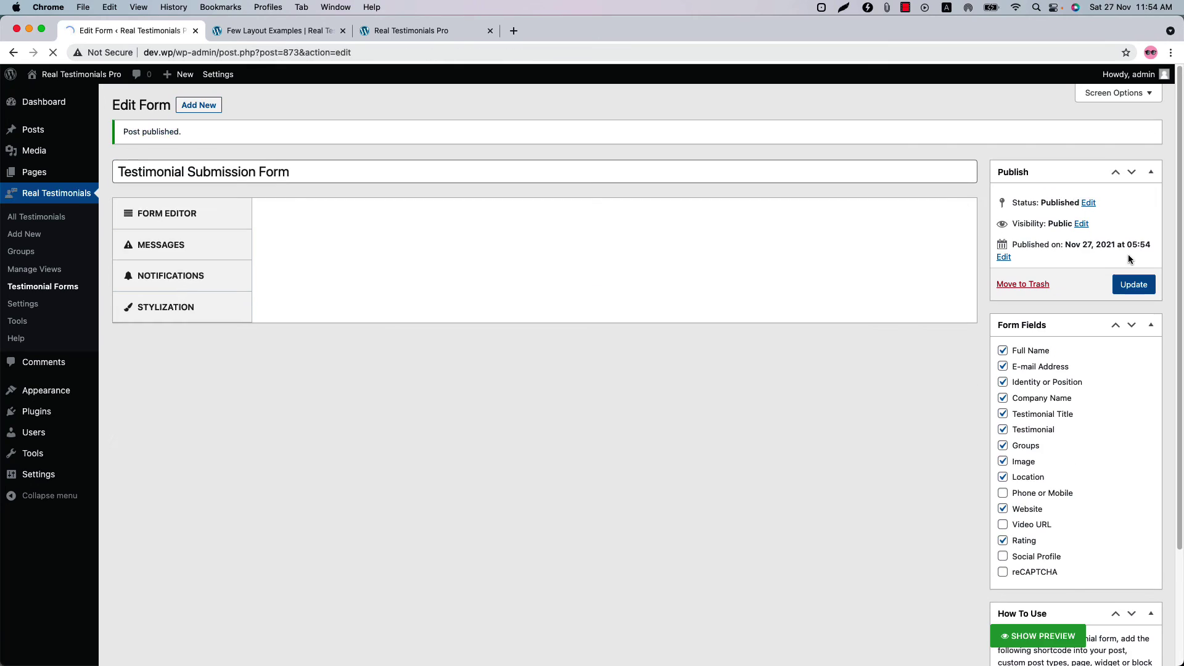
- Paste the form's shortcode into a new block below the slider shortcode on the testimonials page and update it
scroll(1078, 416, down, 5)
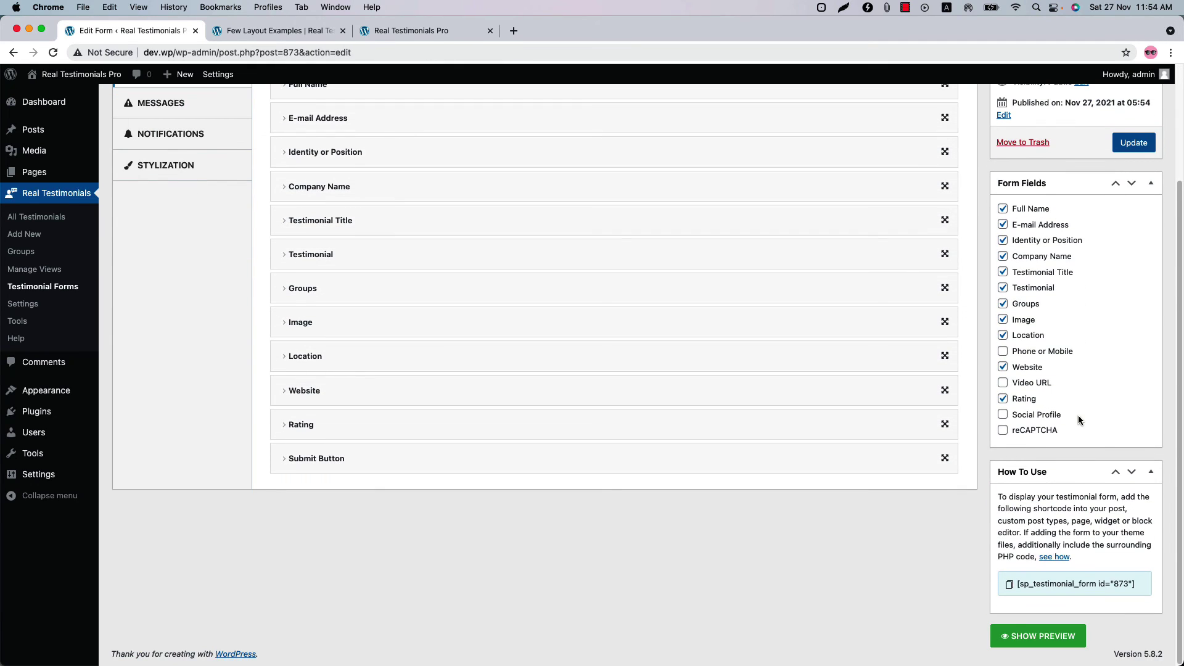
click(1087, 584)
key(super+c)
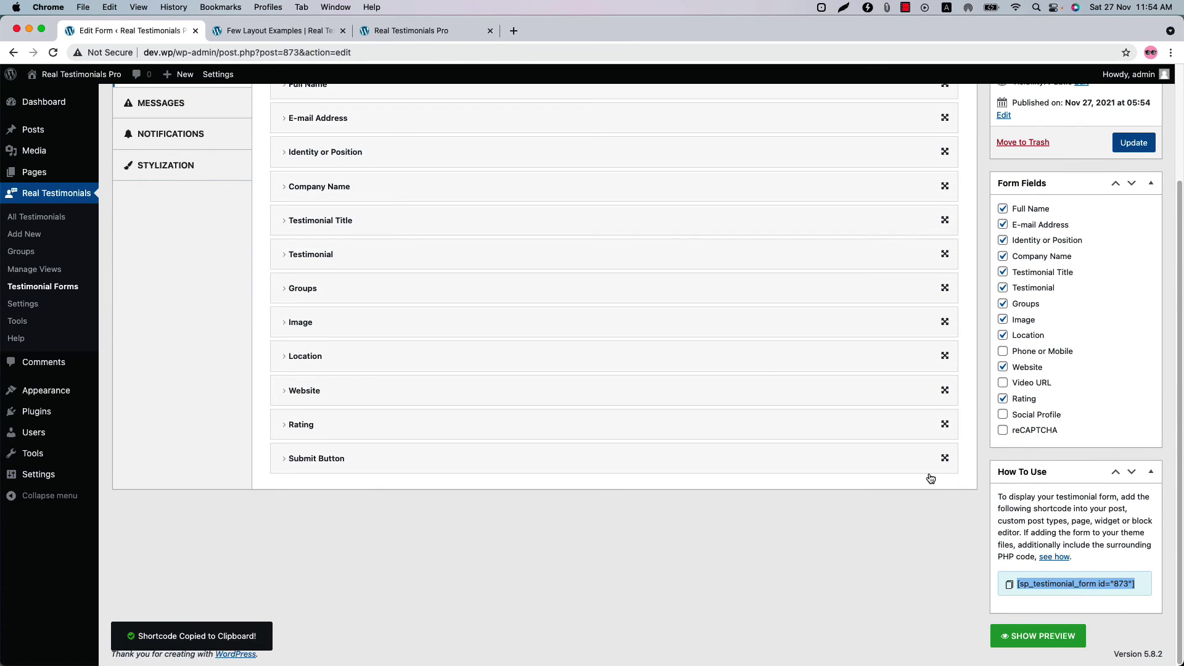
click(443, 32)
click(340, 74)
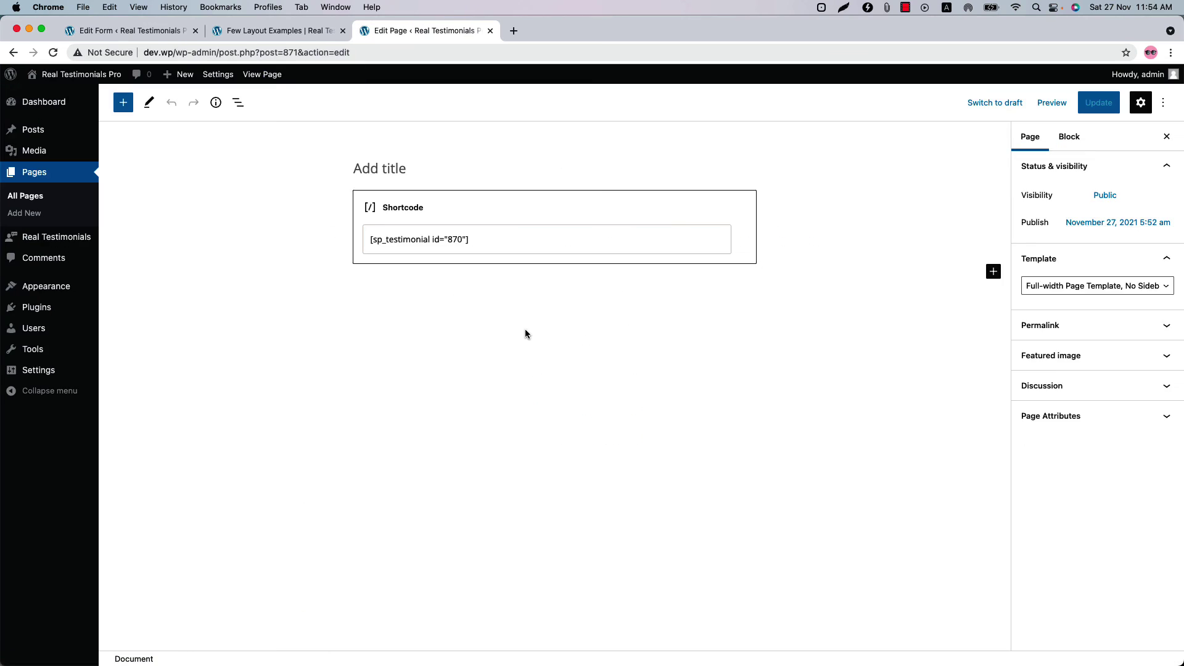
click(442, 298)
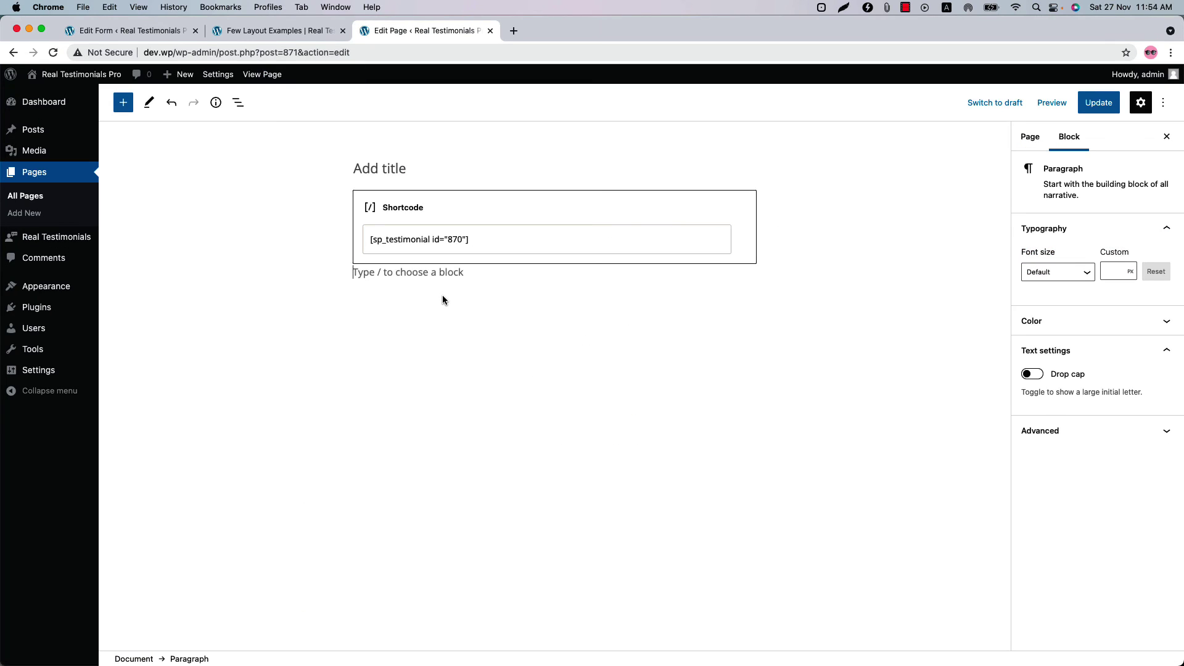
key(super+v)
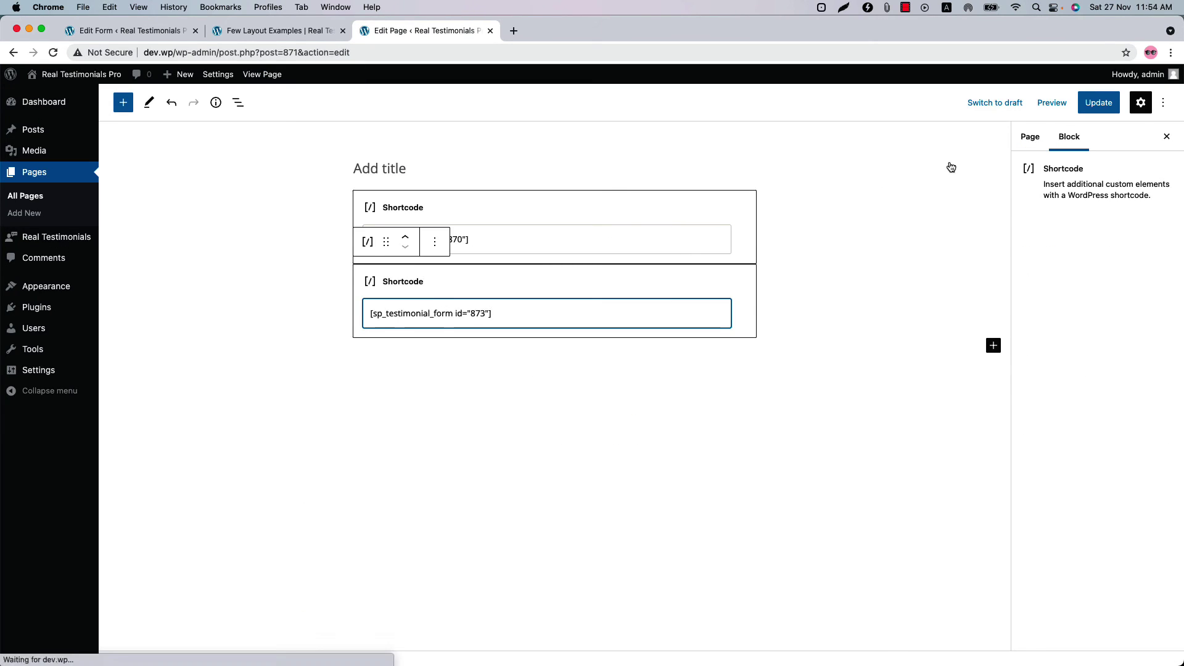
click(1107, 112)
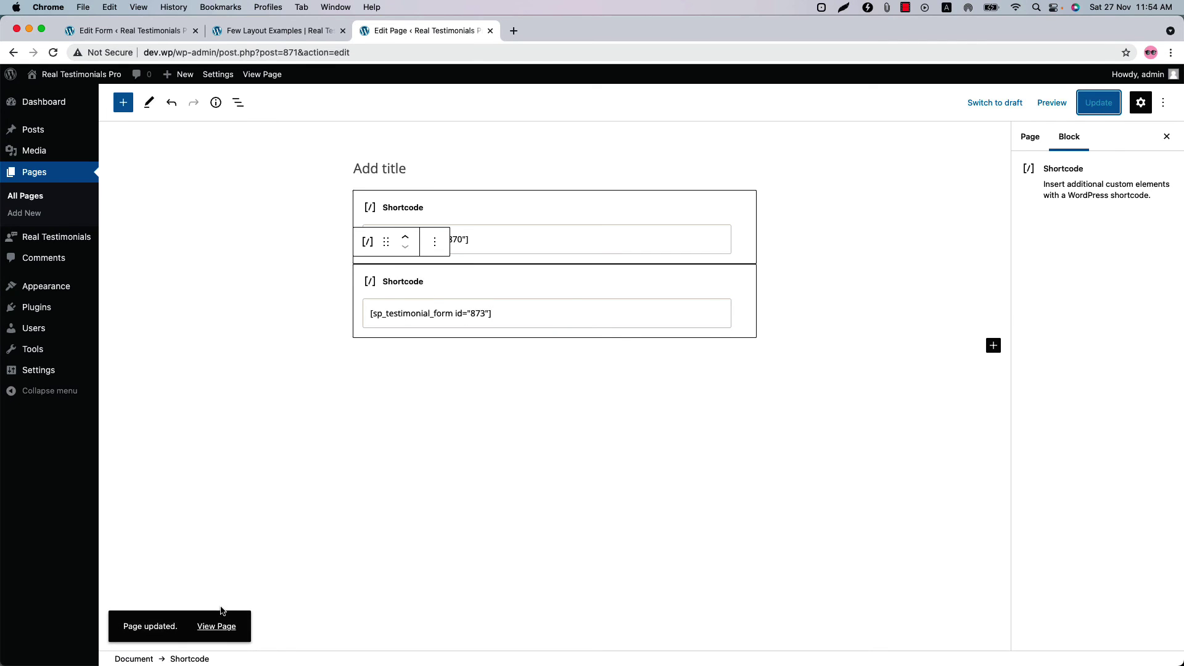
- View the live page showing the submission form, then return to the form editor
click(222, 625)
scroll(502, 542, down, 6)
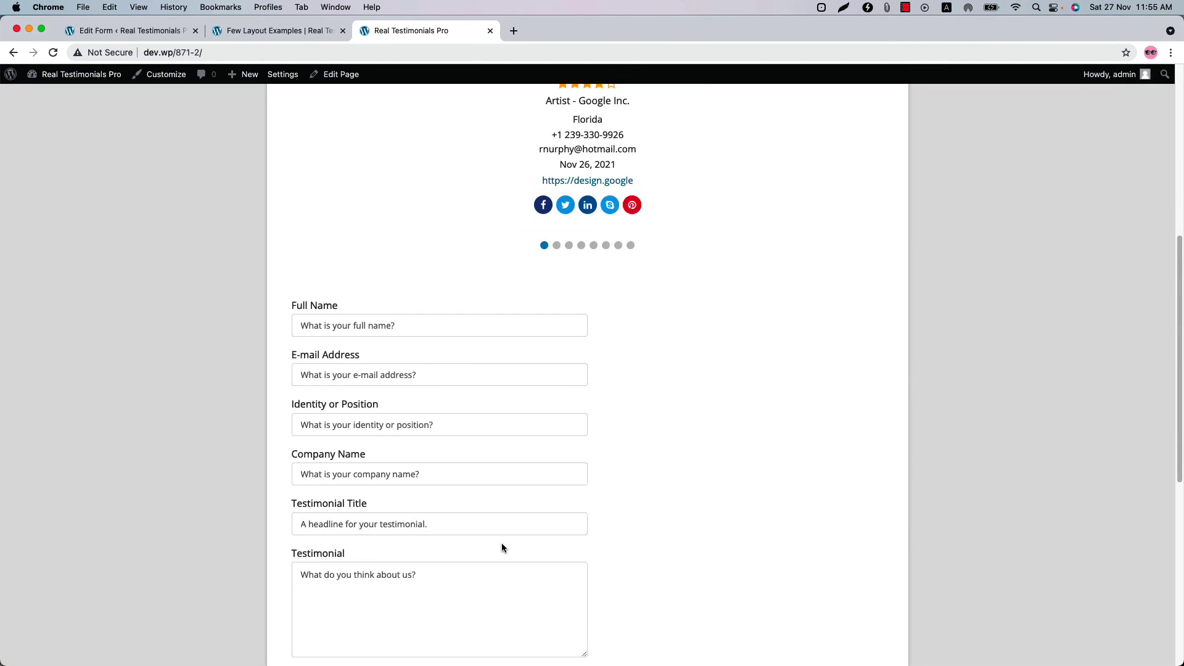
scroll(363, 413, down, 2)
scroll(425, 501, down, 2)
scroll(422, 498, down, 4)
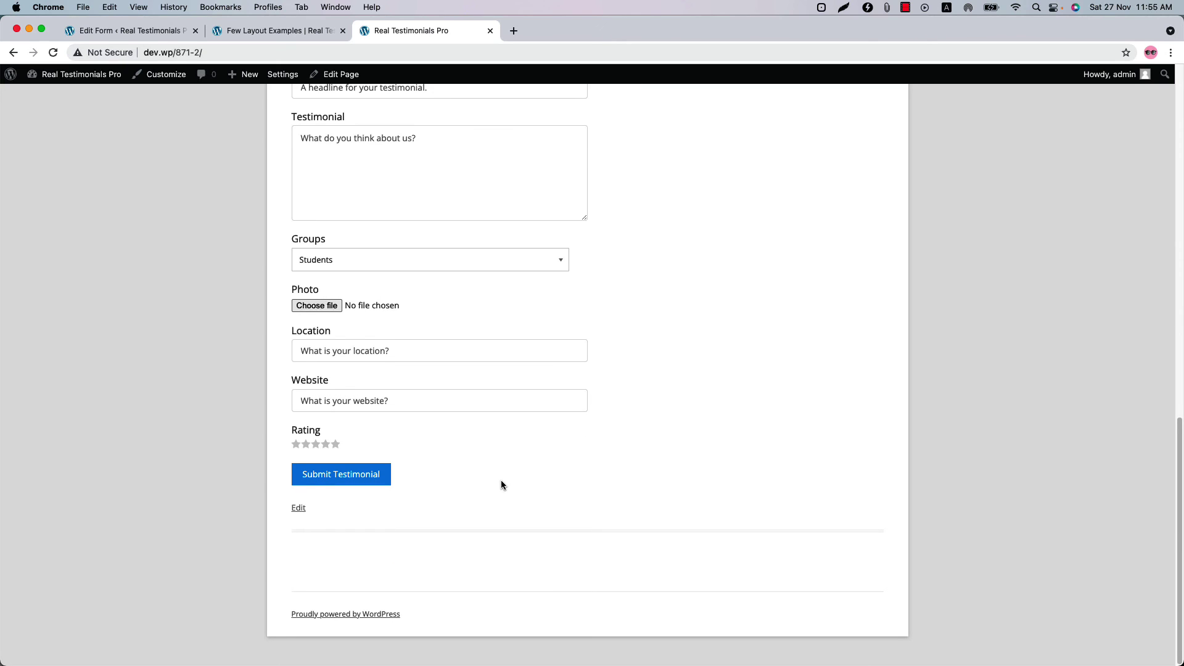
scroll(501, 480, up, 5)
click(130, 30)
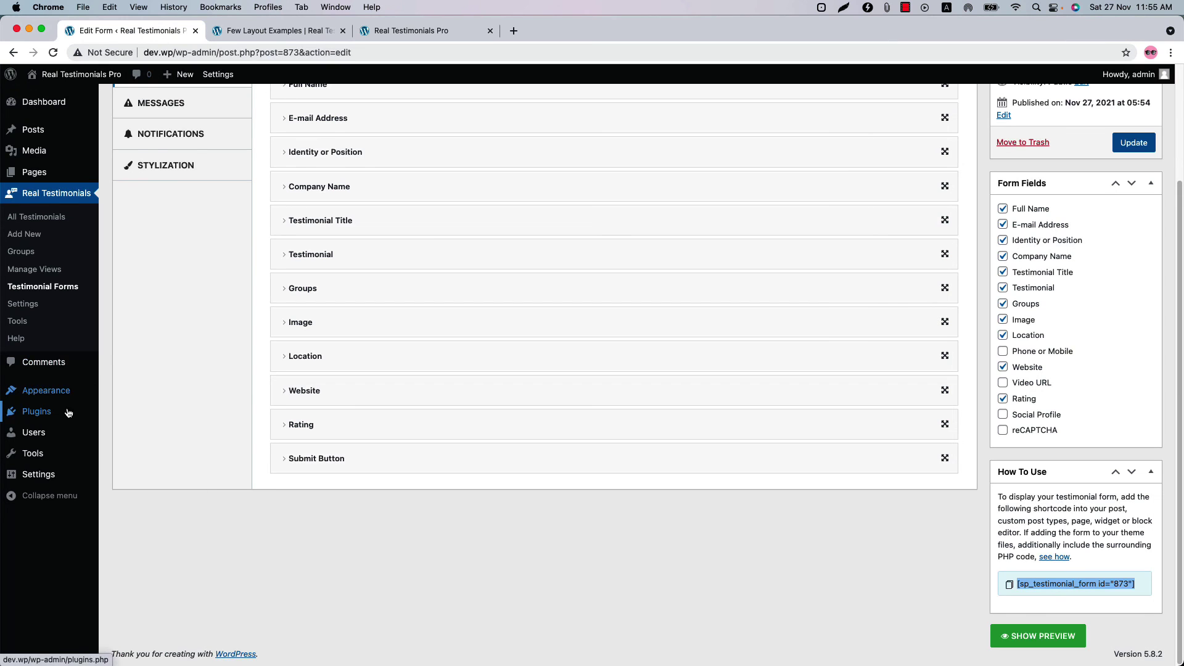
- Review the Advanced, Menu, reCAPTCHA and Custom CSS settings unchanged, then go to the Tools page
click(27, 304)
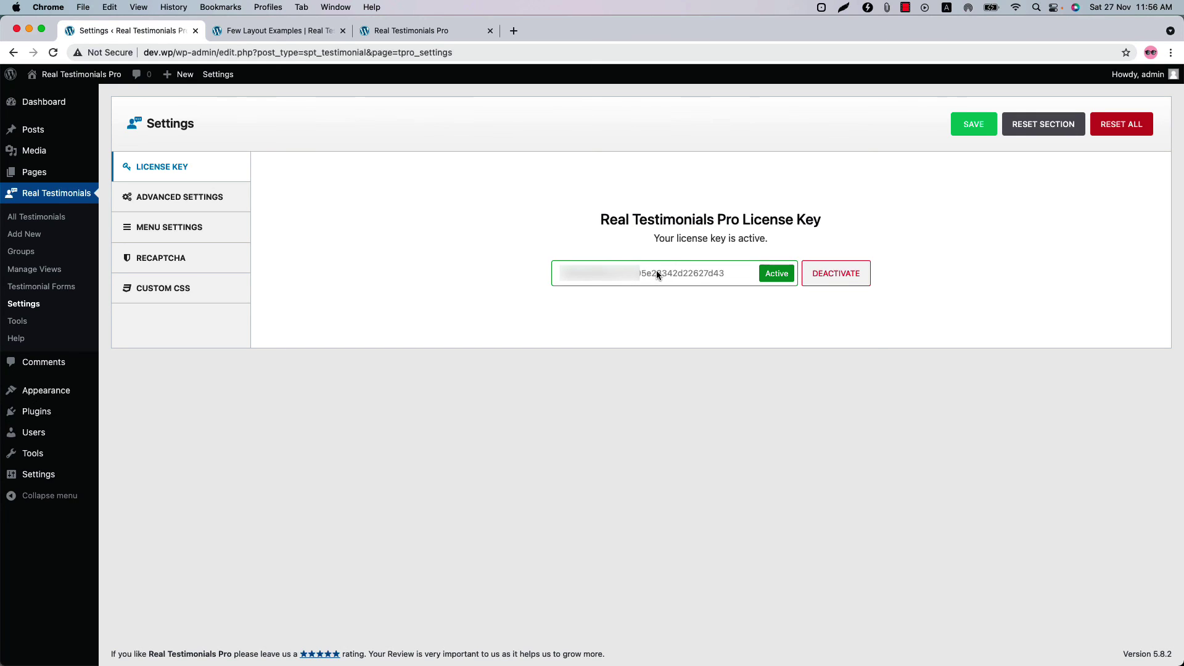
click(212, 199)
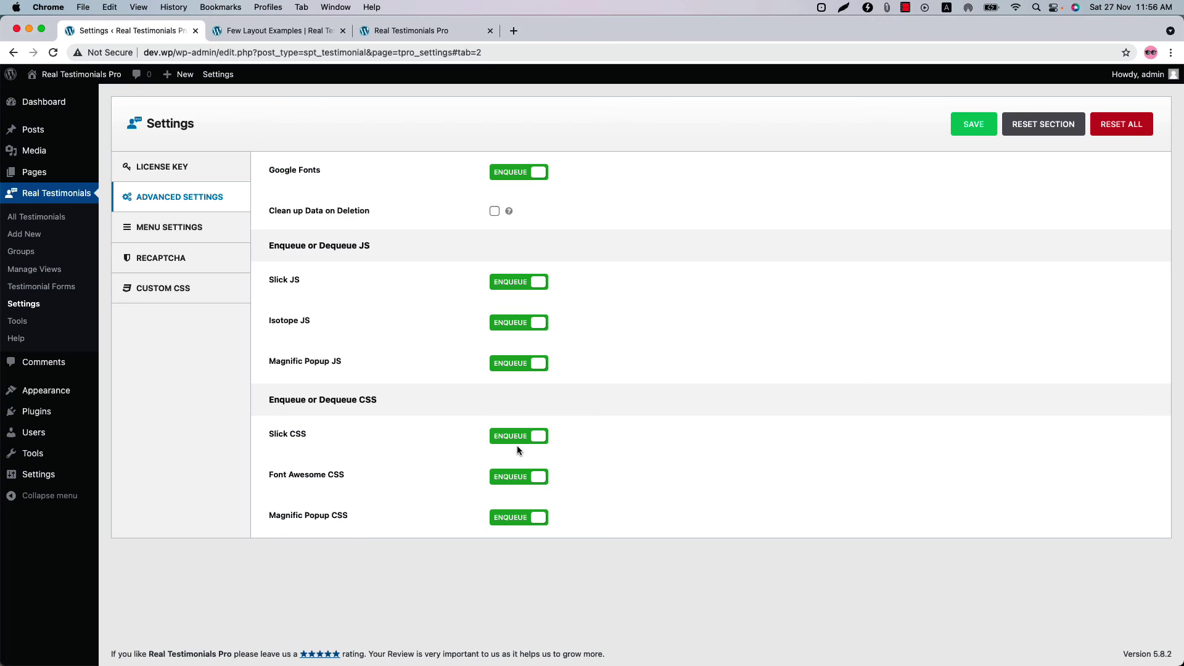
click(203, 227)
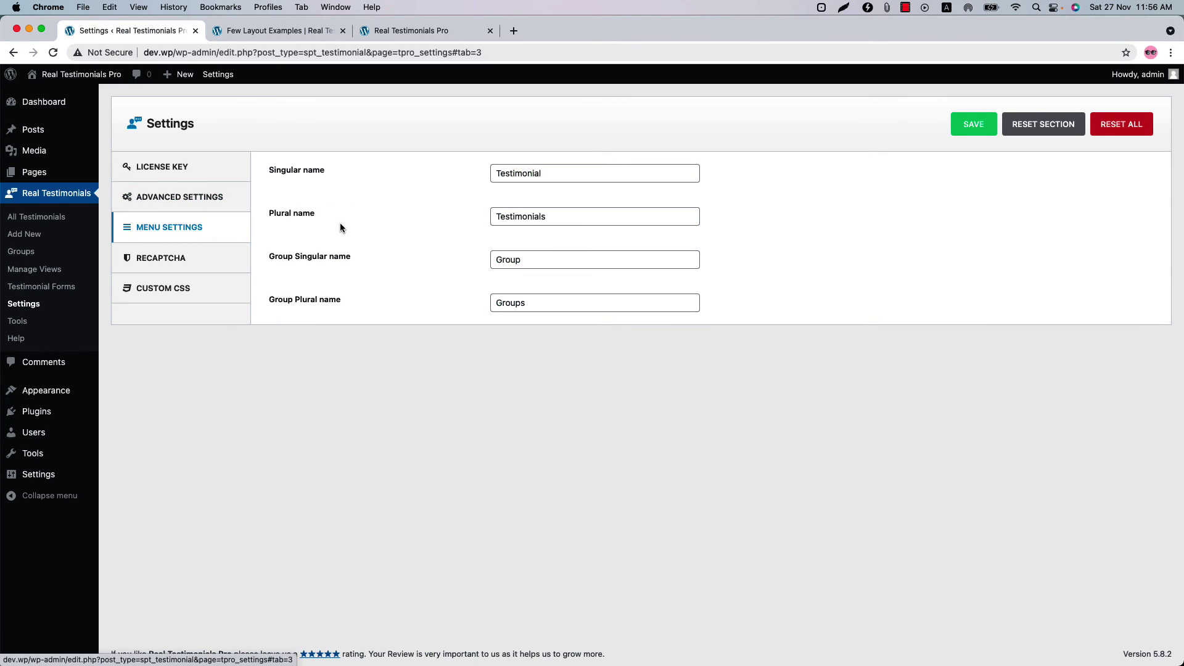
click(192, 267)
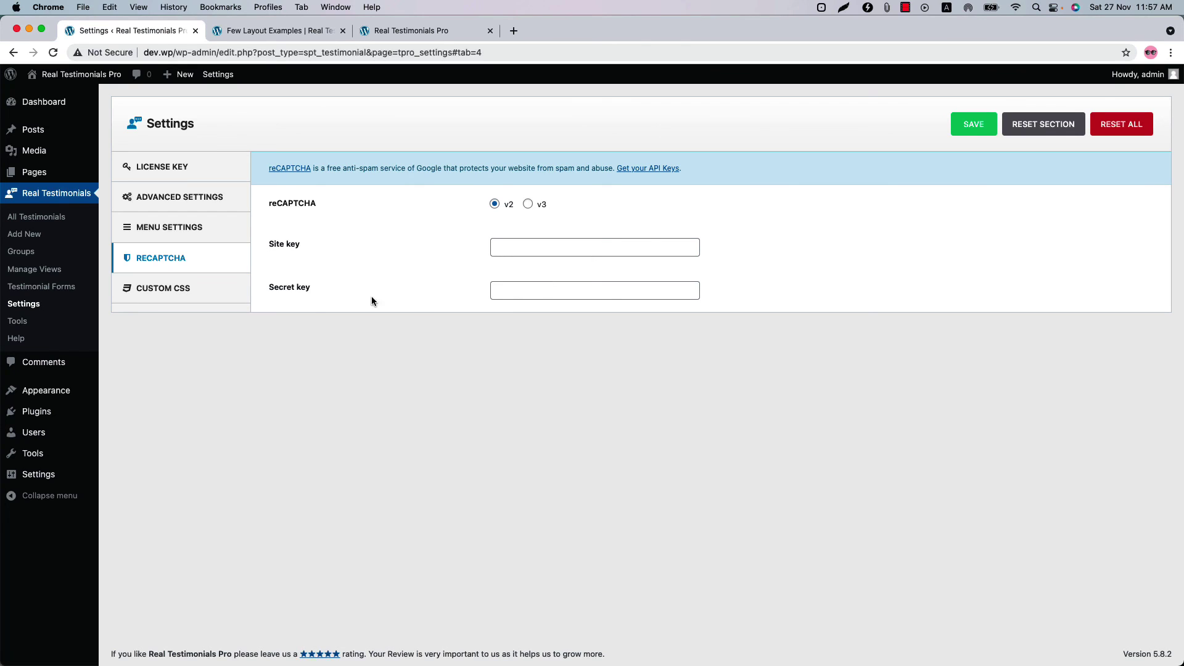
click(203, 299)
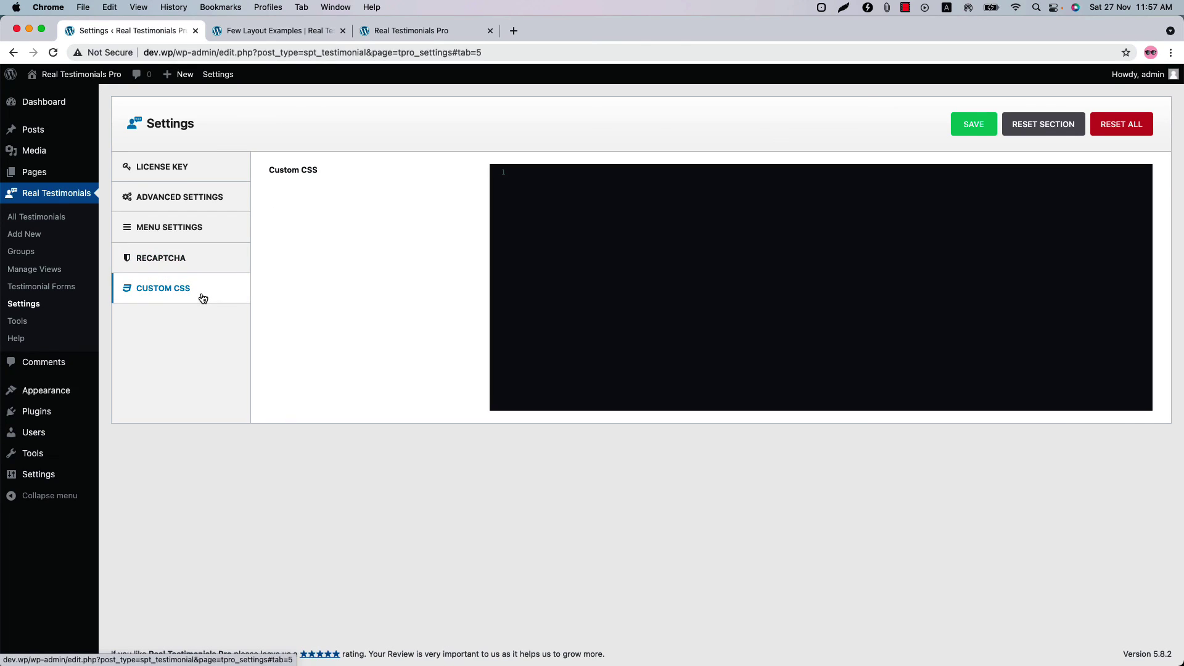
click(585, 255)
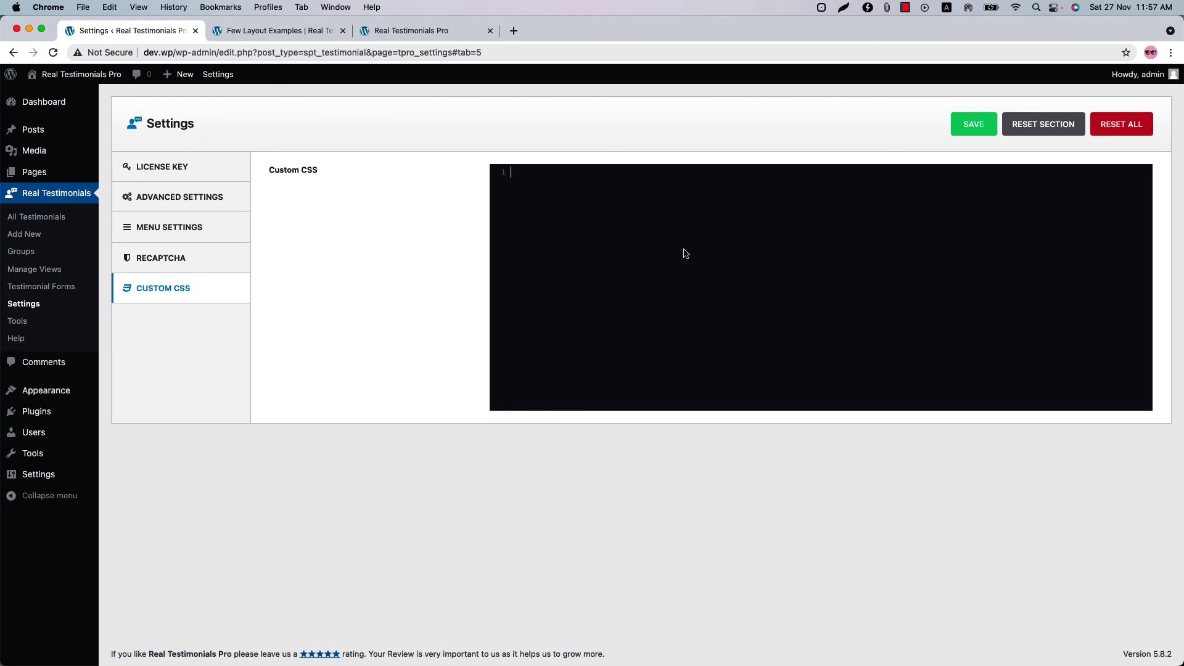
click(19, 324)
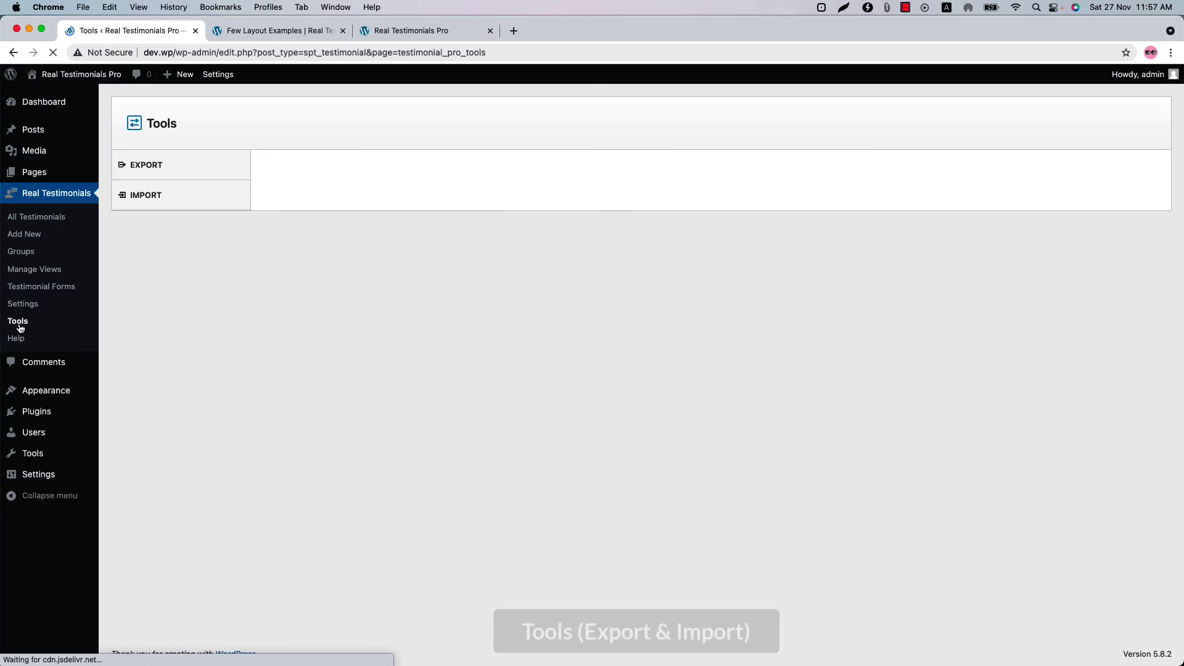